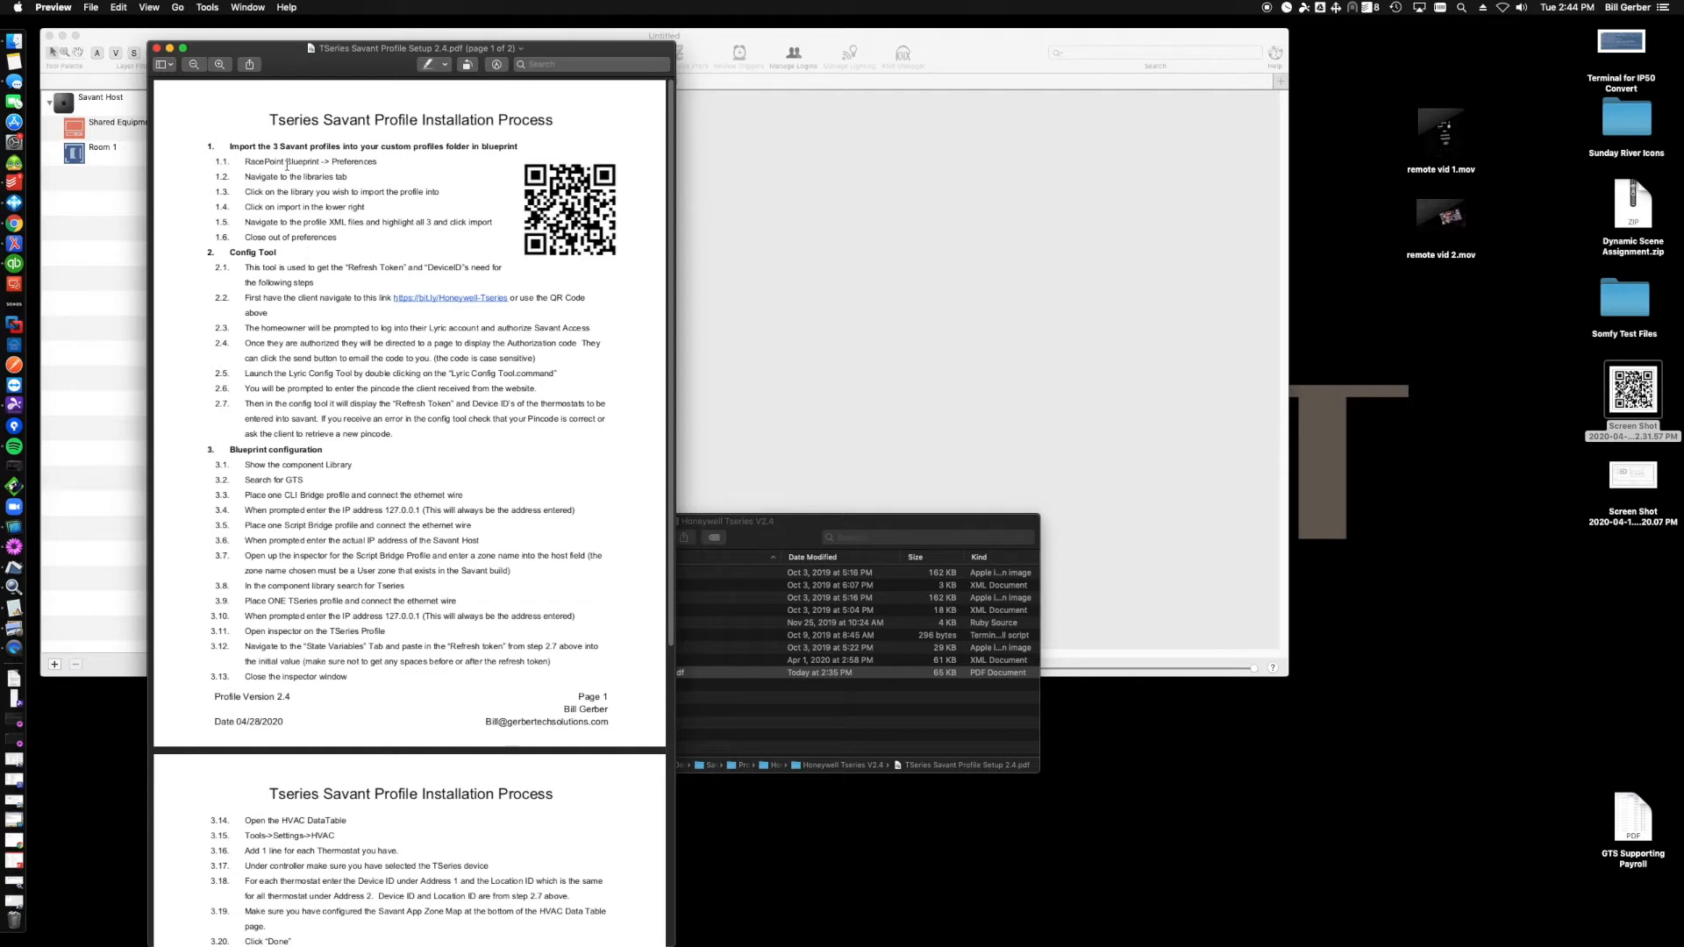
- Open the bit.ly Honeywell-Tseries authorization link from the installation instructions PDF
{"action": "left_click_drag", "start_coordinate": [249, 160], "coordinate": [313, 237]}
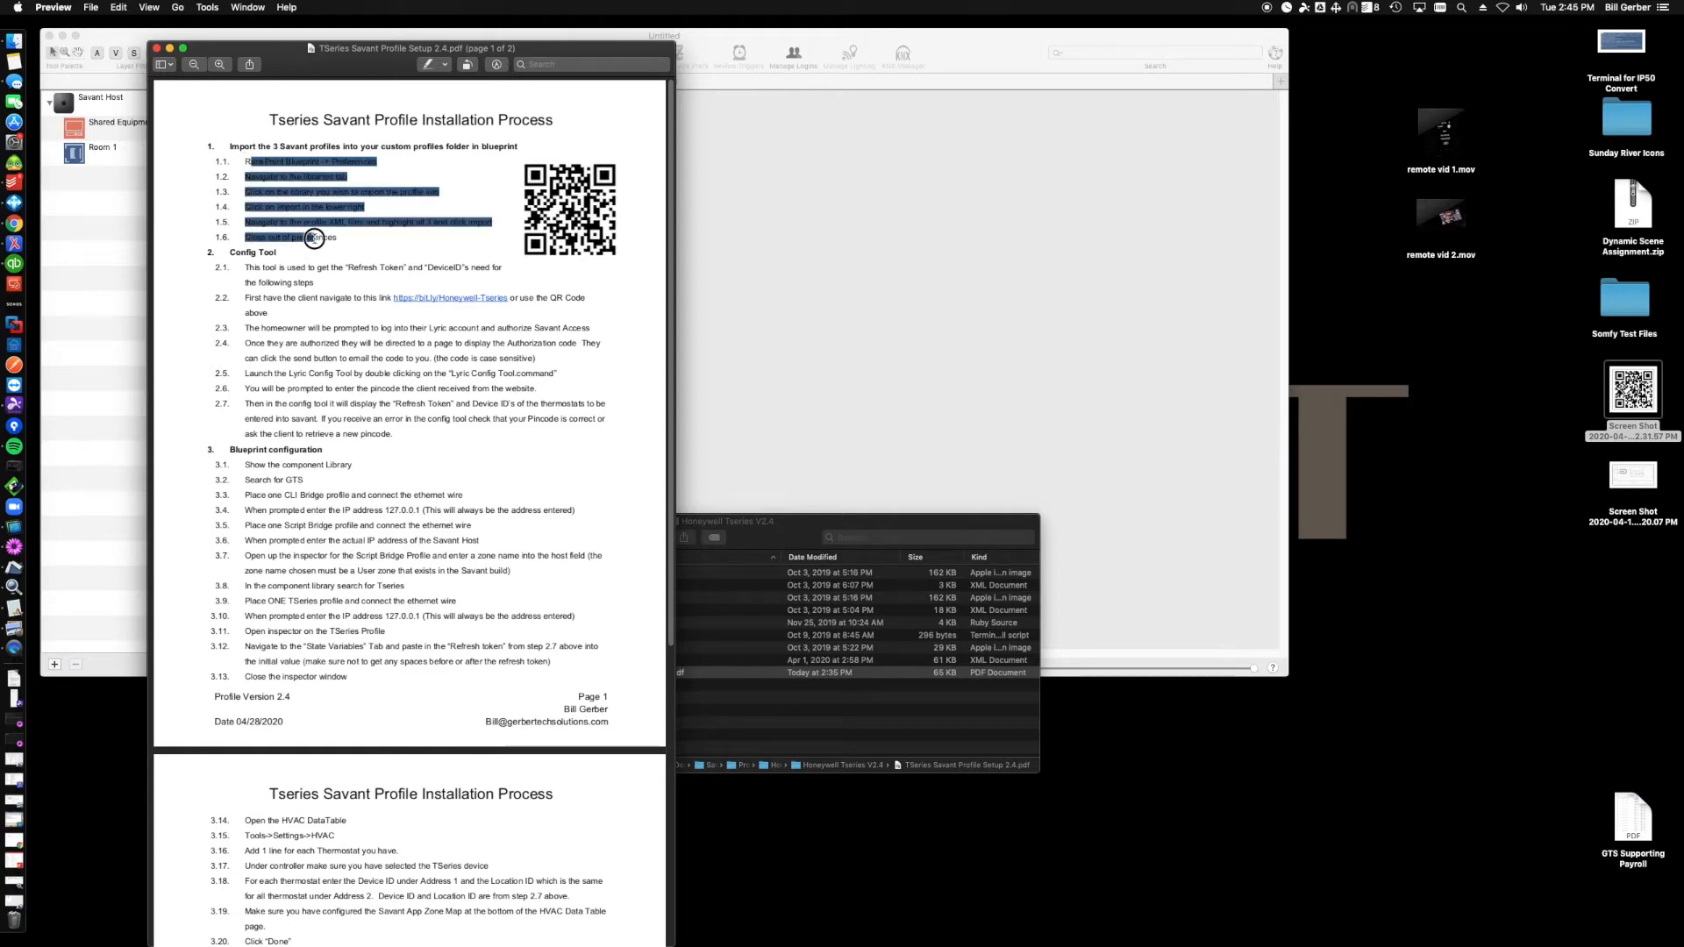
{"action": "left_click", "coordinate": [332, 252]}
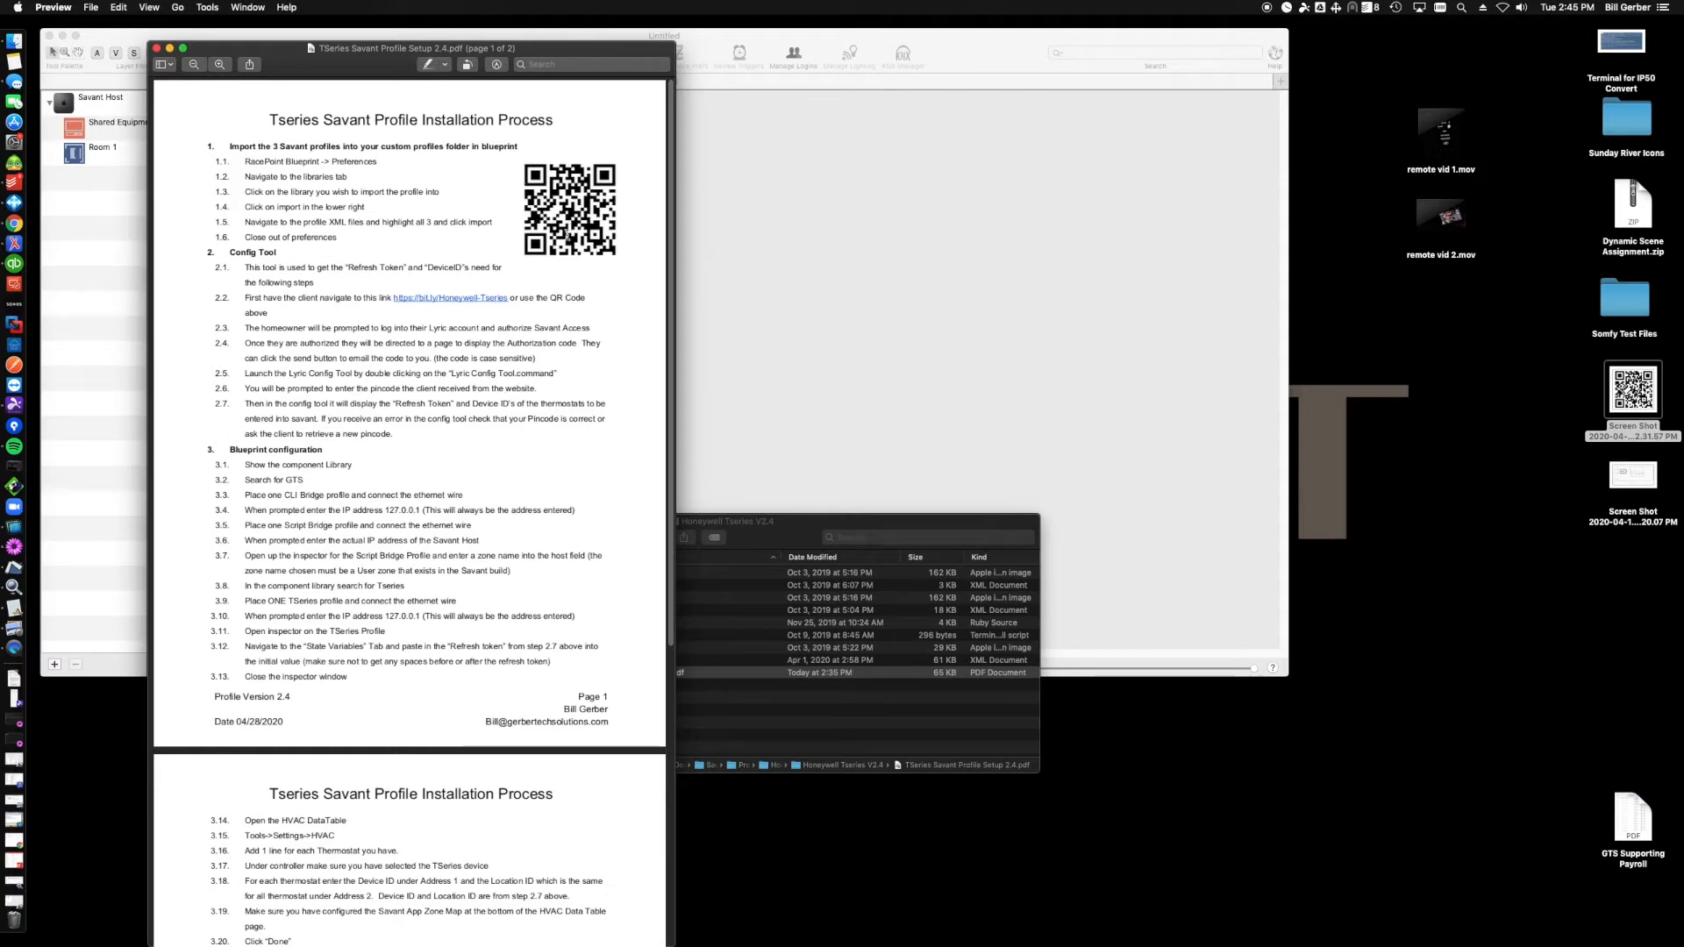
{"action": "left_click", "coordinate": [446, 299]}
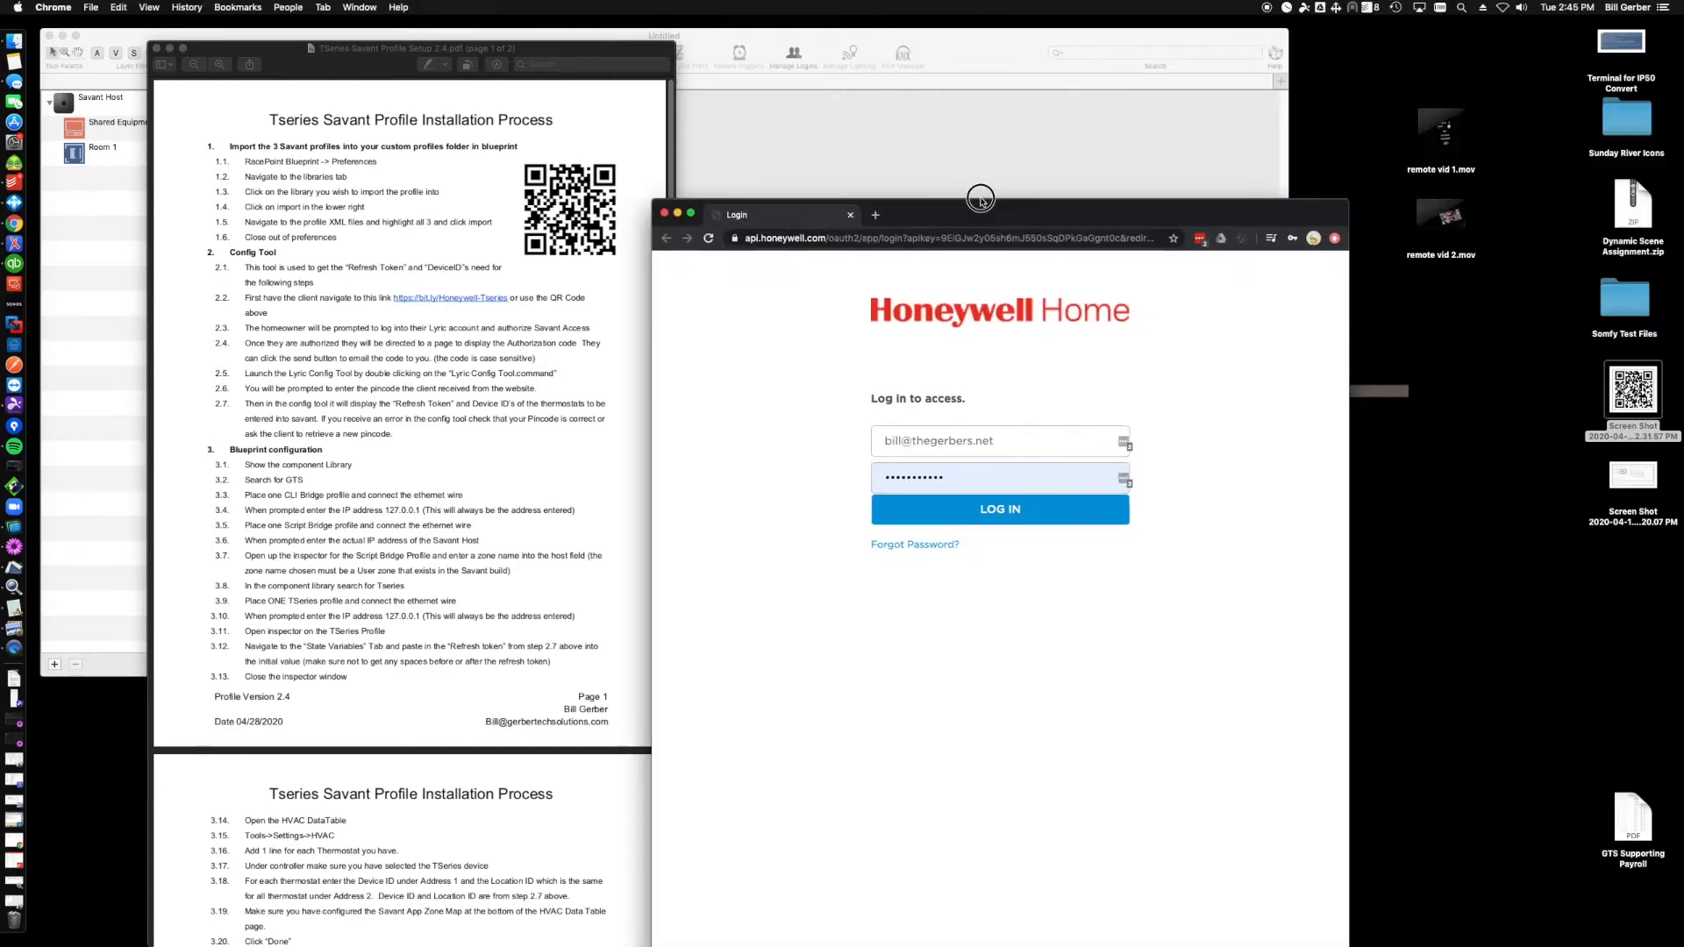
- Reposition the browser window and log in to the Honeywell Home account with the prefilled credentials
{"action": "left_click_drag", "start_coordinate": [980, 198], "coordinate": [712, 114]}
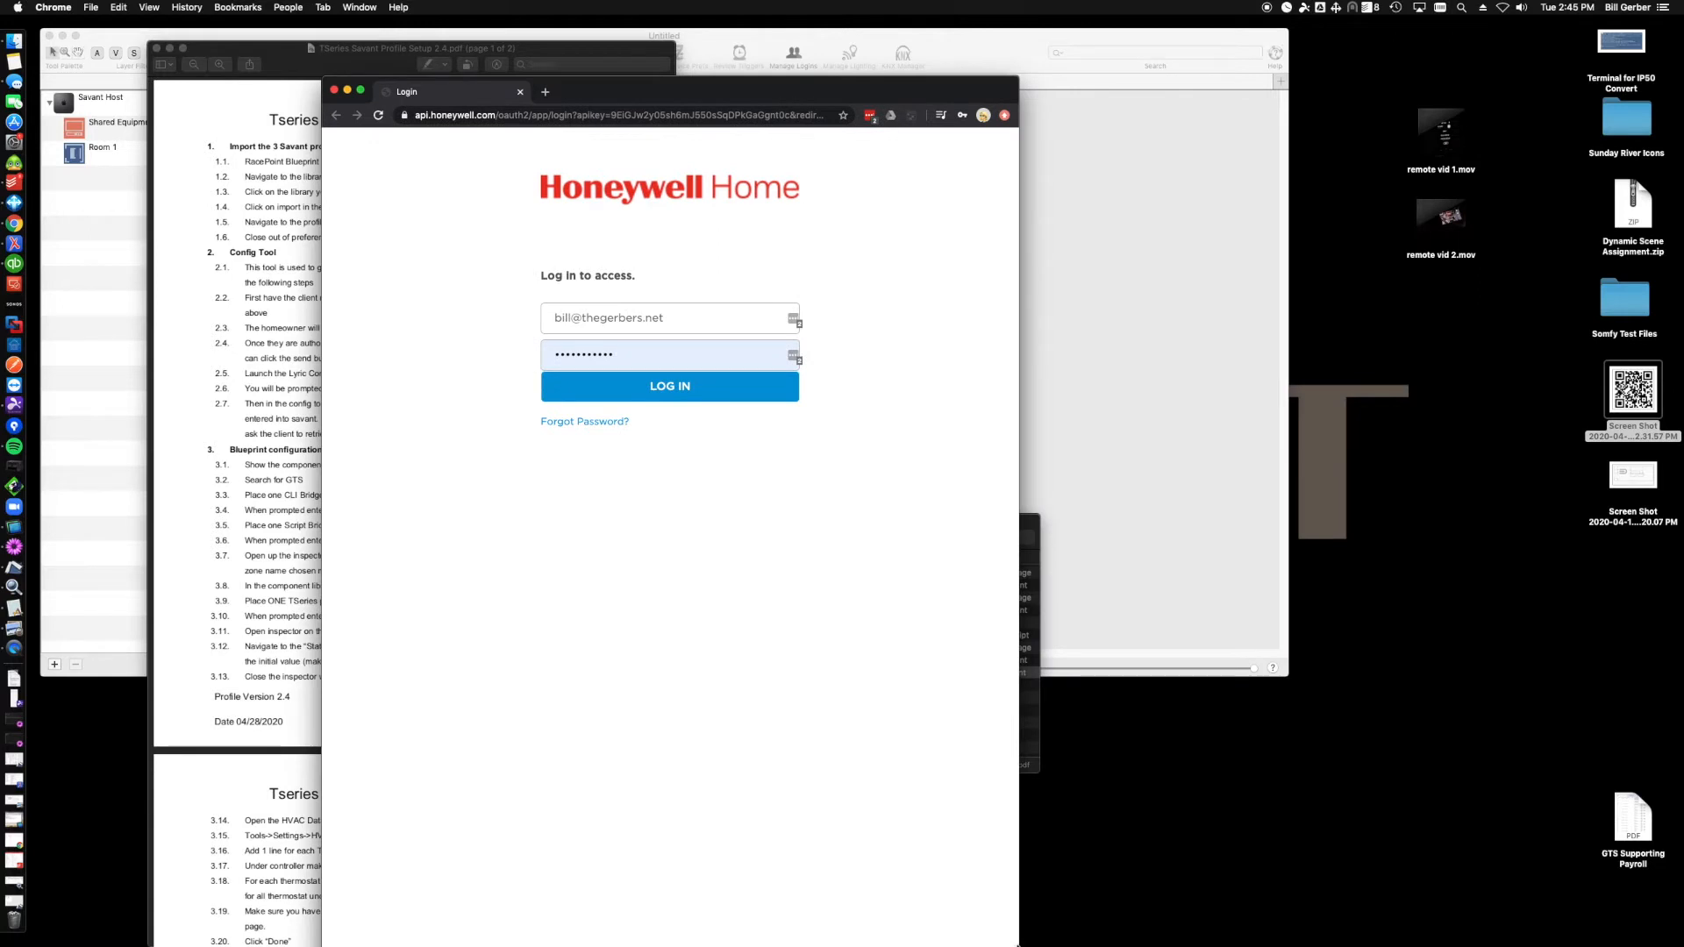
{"action": "left_click_drag", "start_coordinate": [1016, 78], "coordinate": [1046, 142]}
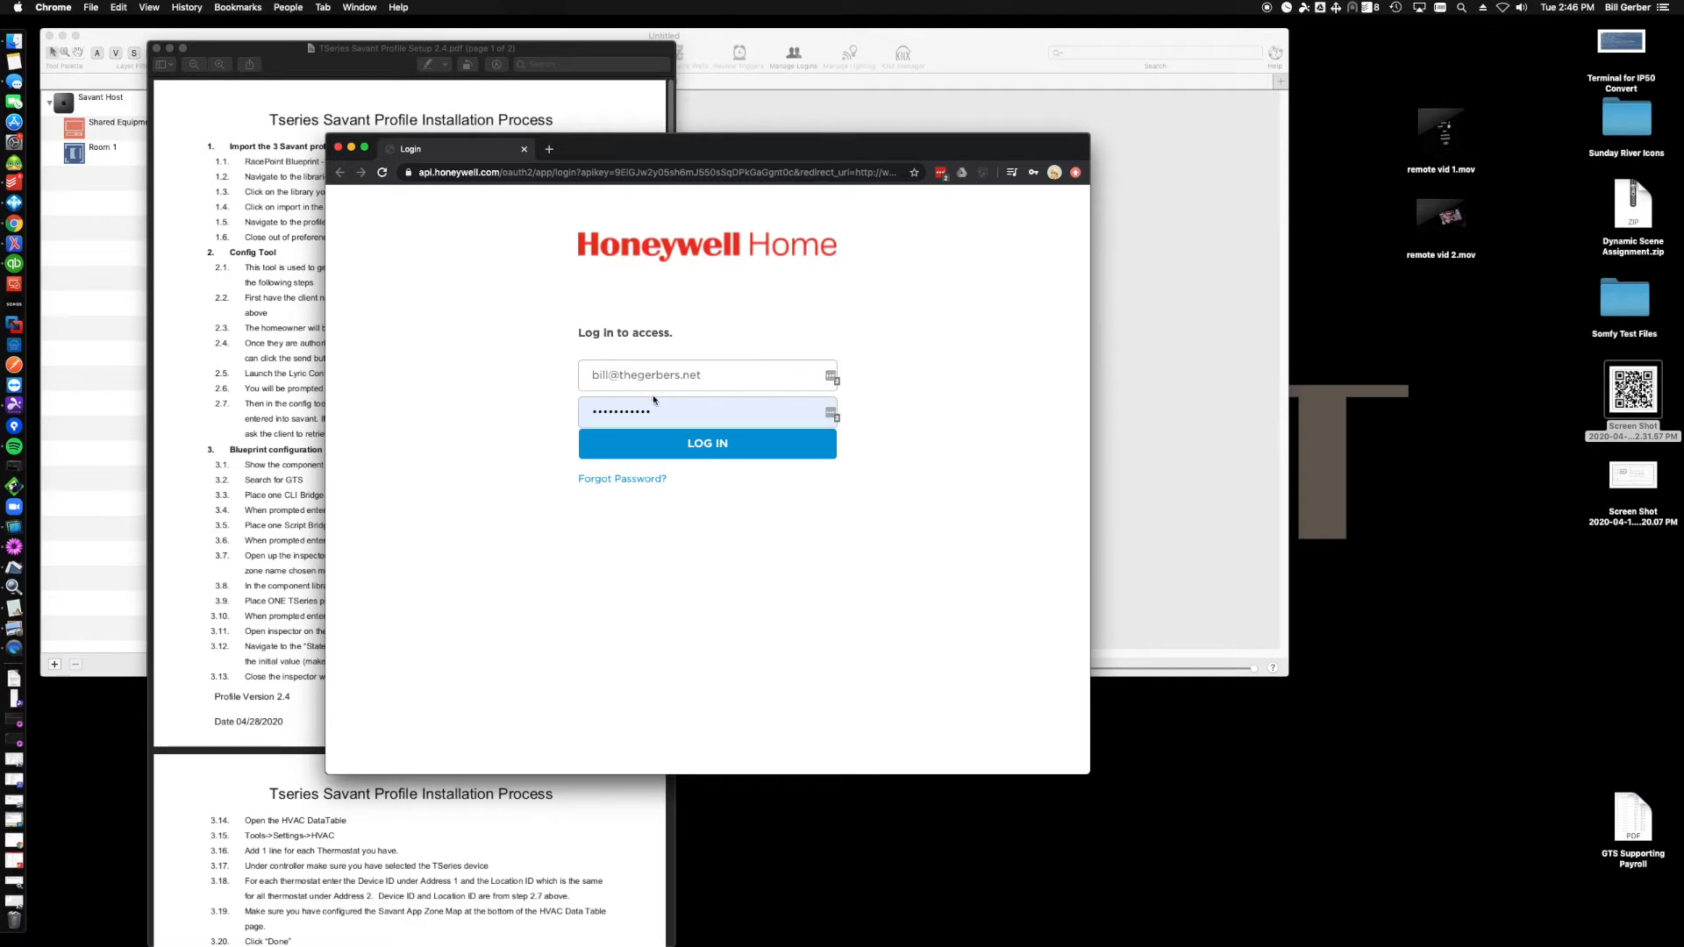
{"action": "left_click", "coordinate": [638, 448]}
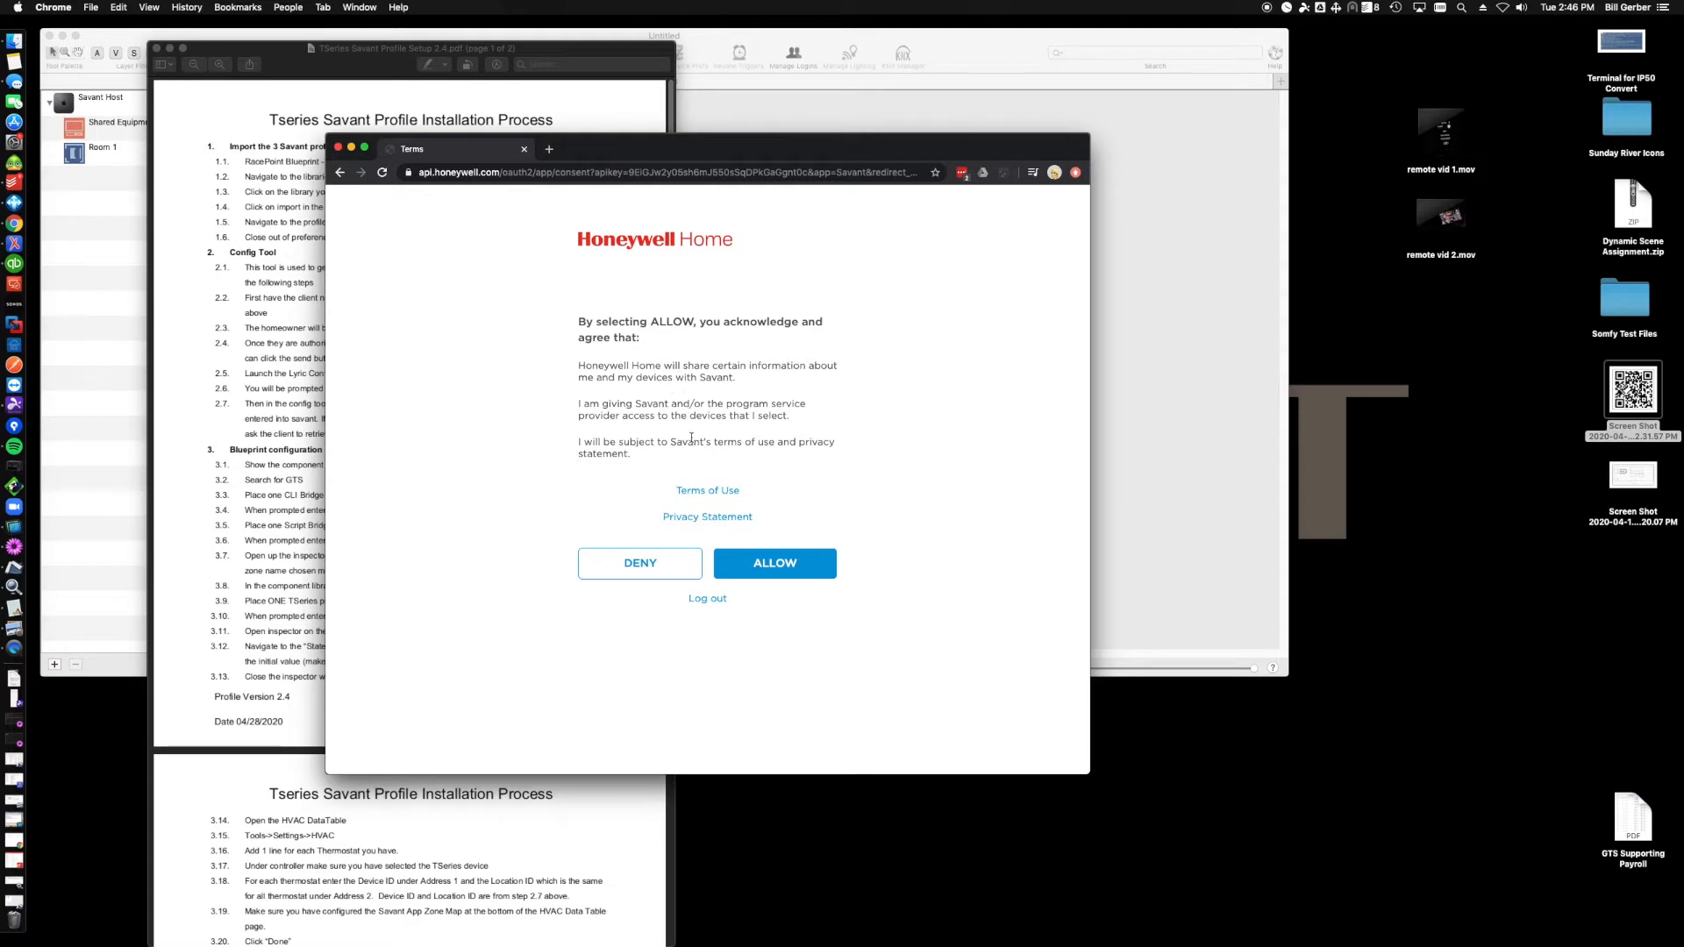
- Allow Savant access and connect both thermostats, Kitchen T6 and Guest Bedroom T10
{"action": "left_click", "coordinate": [771, 564]}
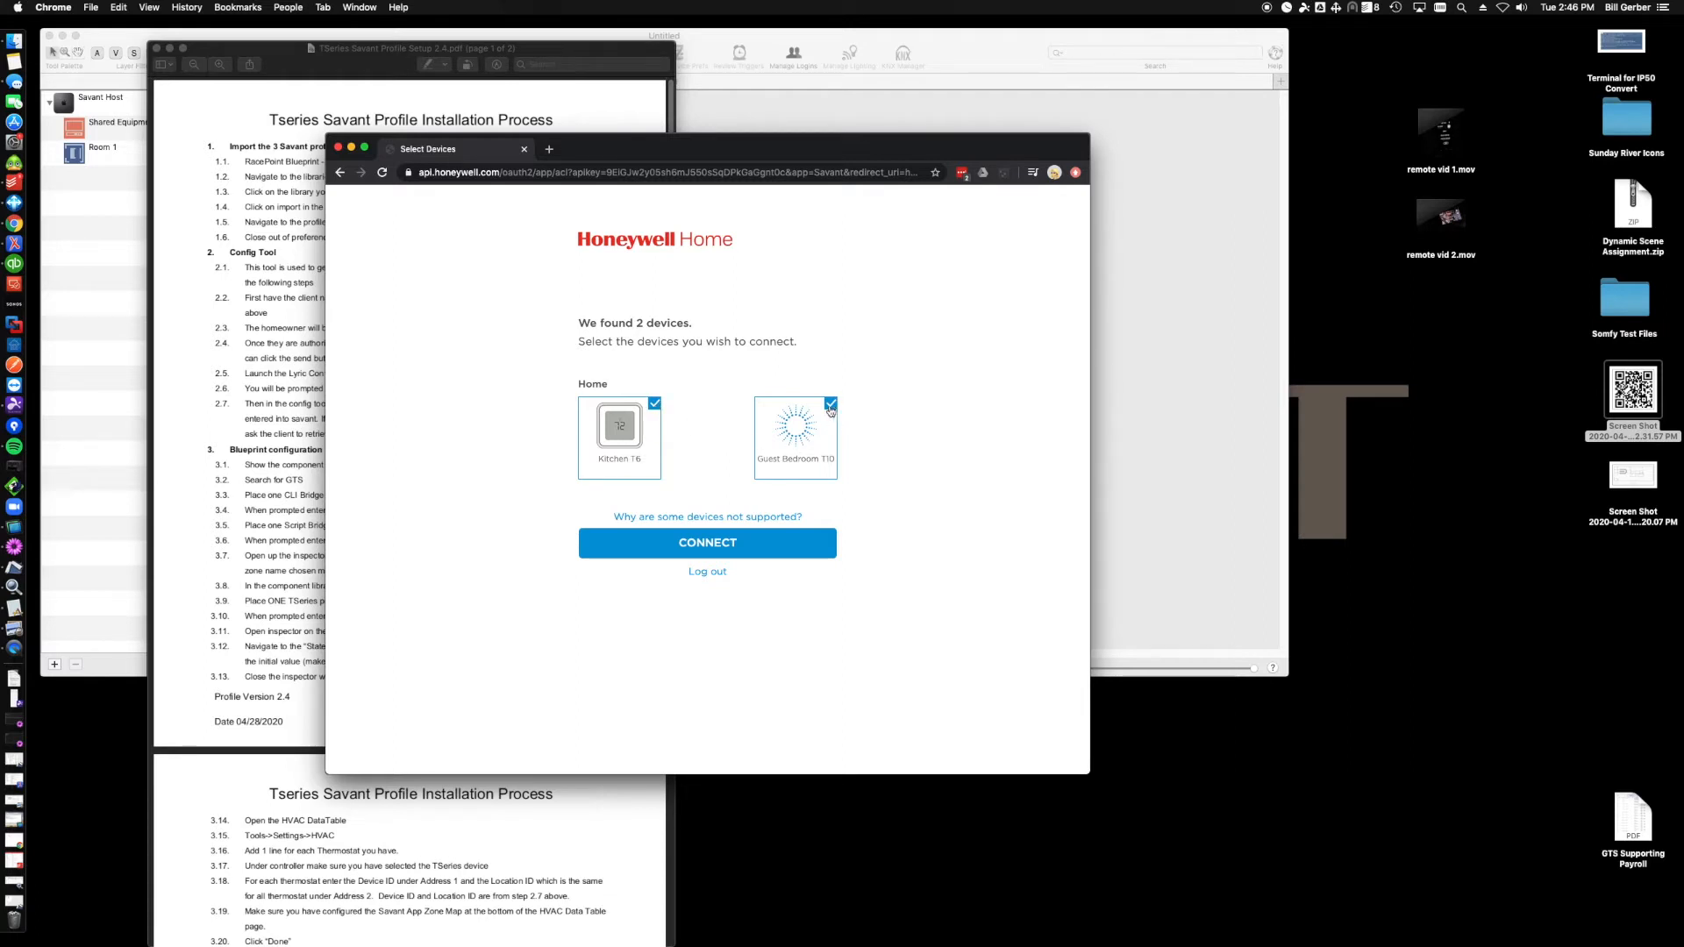
{"action": "left_click", "coordinate": [727, 547]}
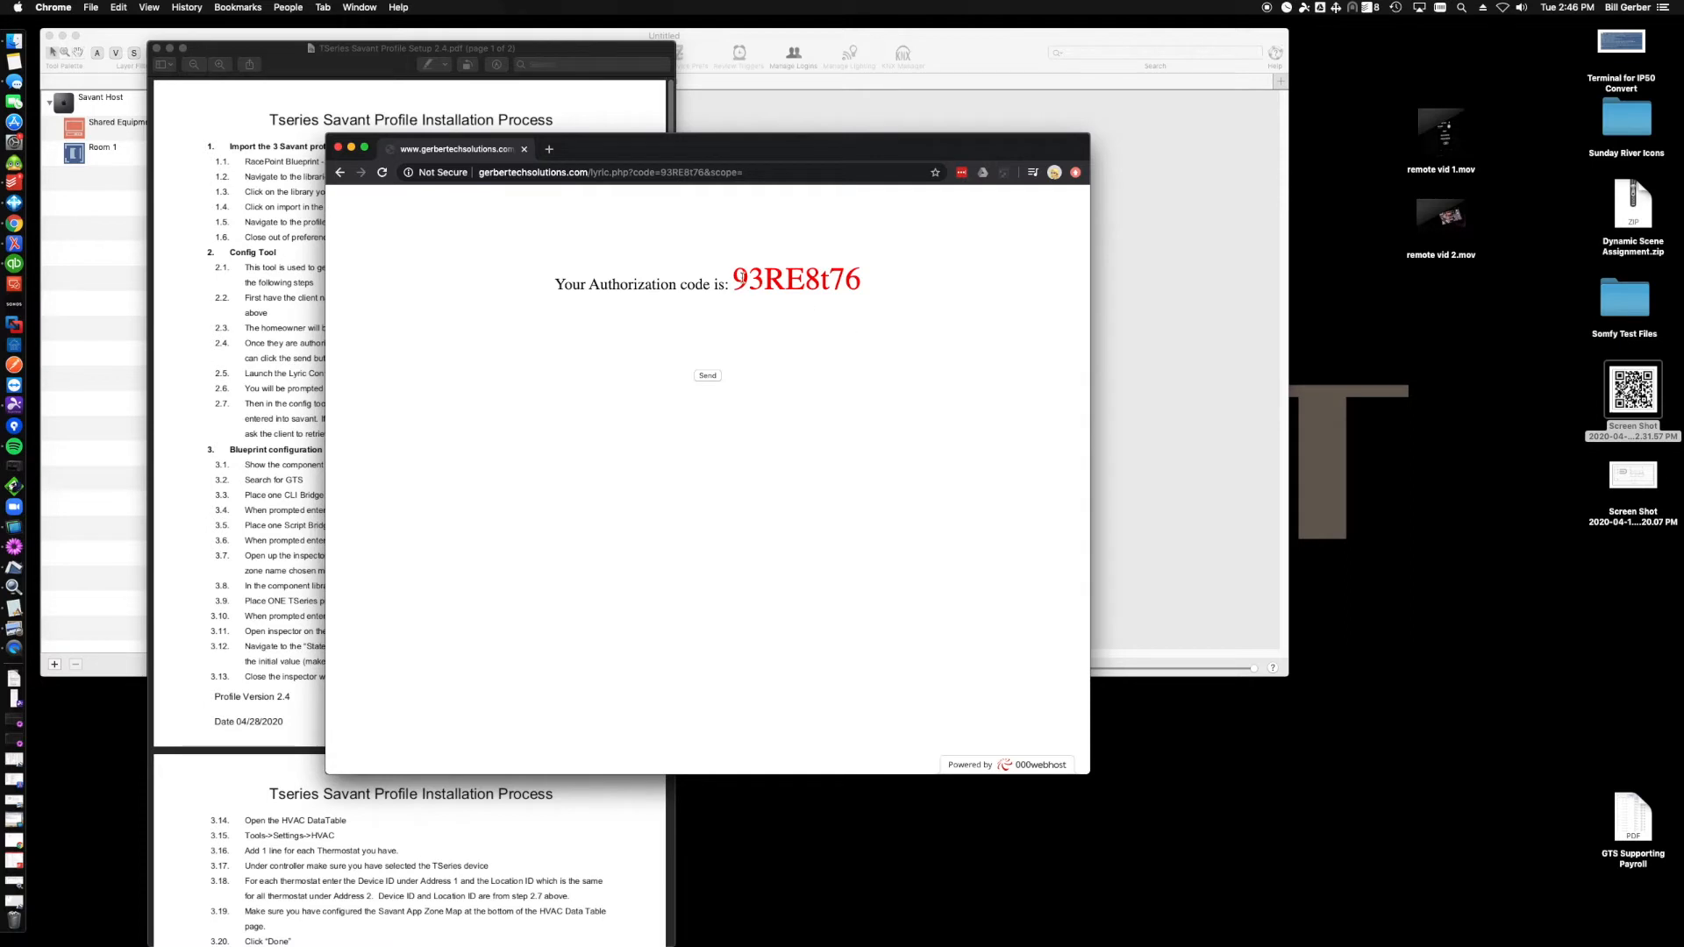
- Copy the authorization code shown on the resulting page
{"action": "left_click_drag", "start_coordinate": [735, 277], "coordinate": [862, 277]}
{"action": "right_click", "coordinate": [844, 274]}
{"action": "left_click", "coordinate": [864, 302]}
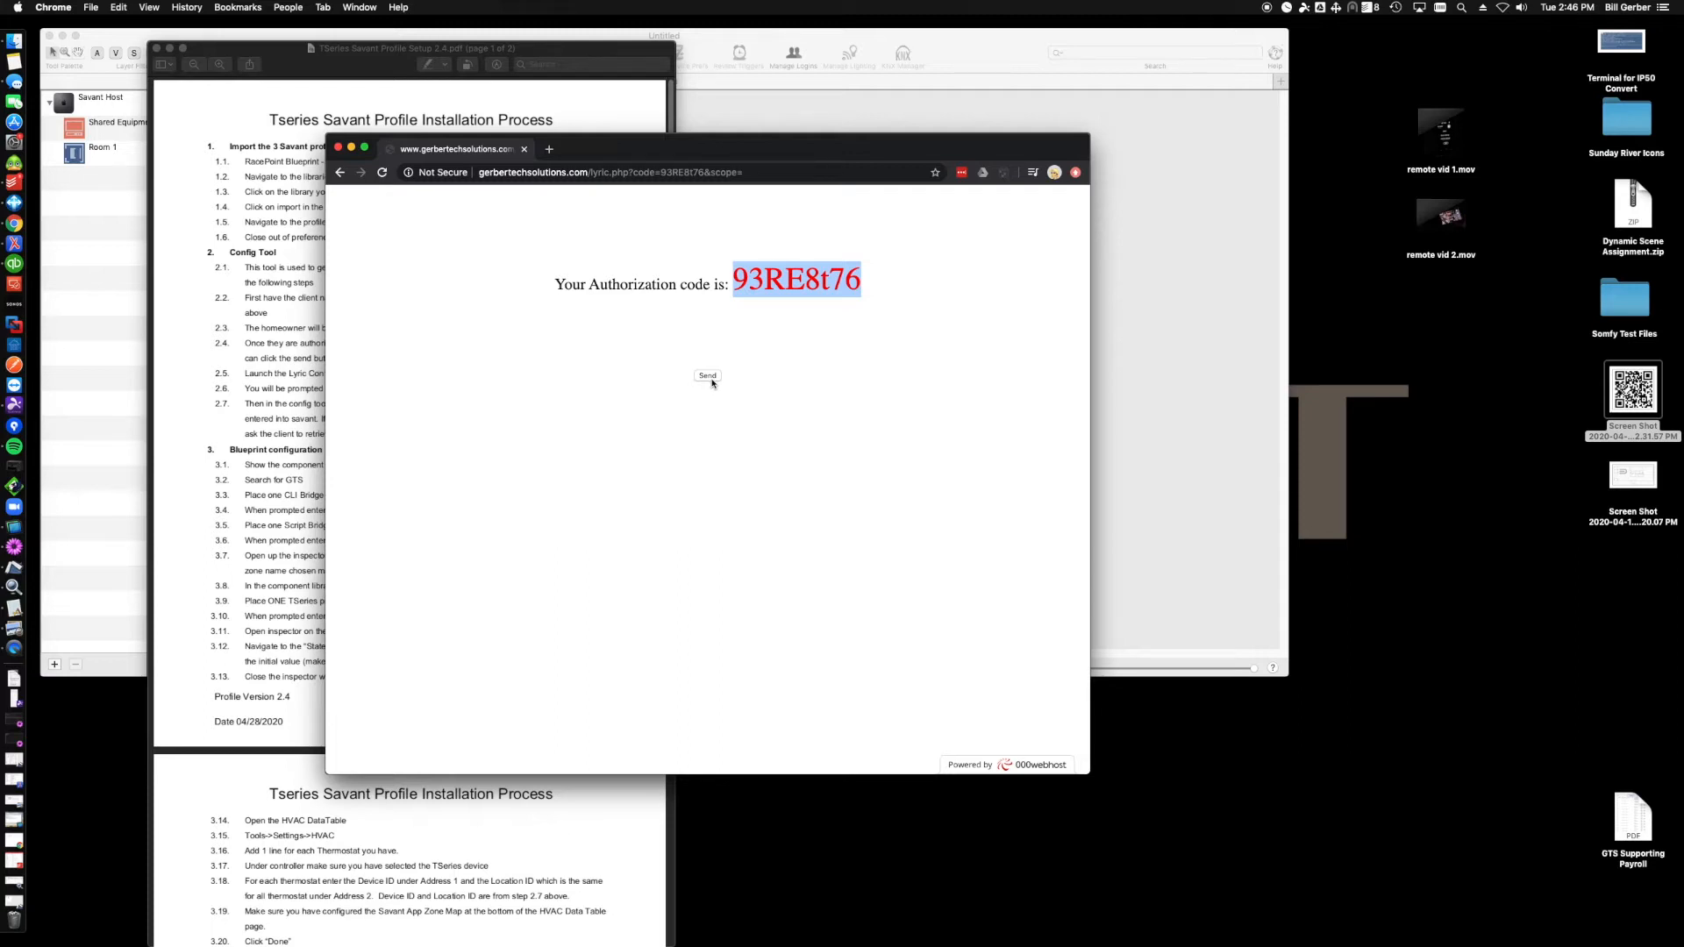
{"action": "right_click", "coordinate": [818, 281]}
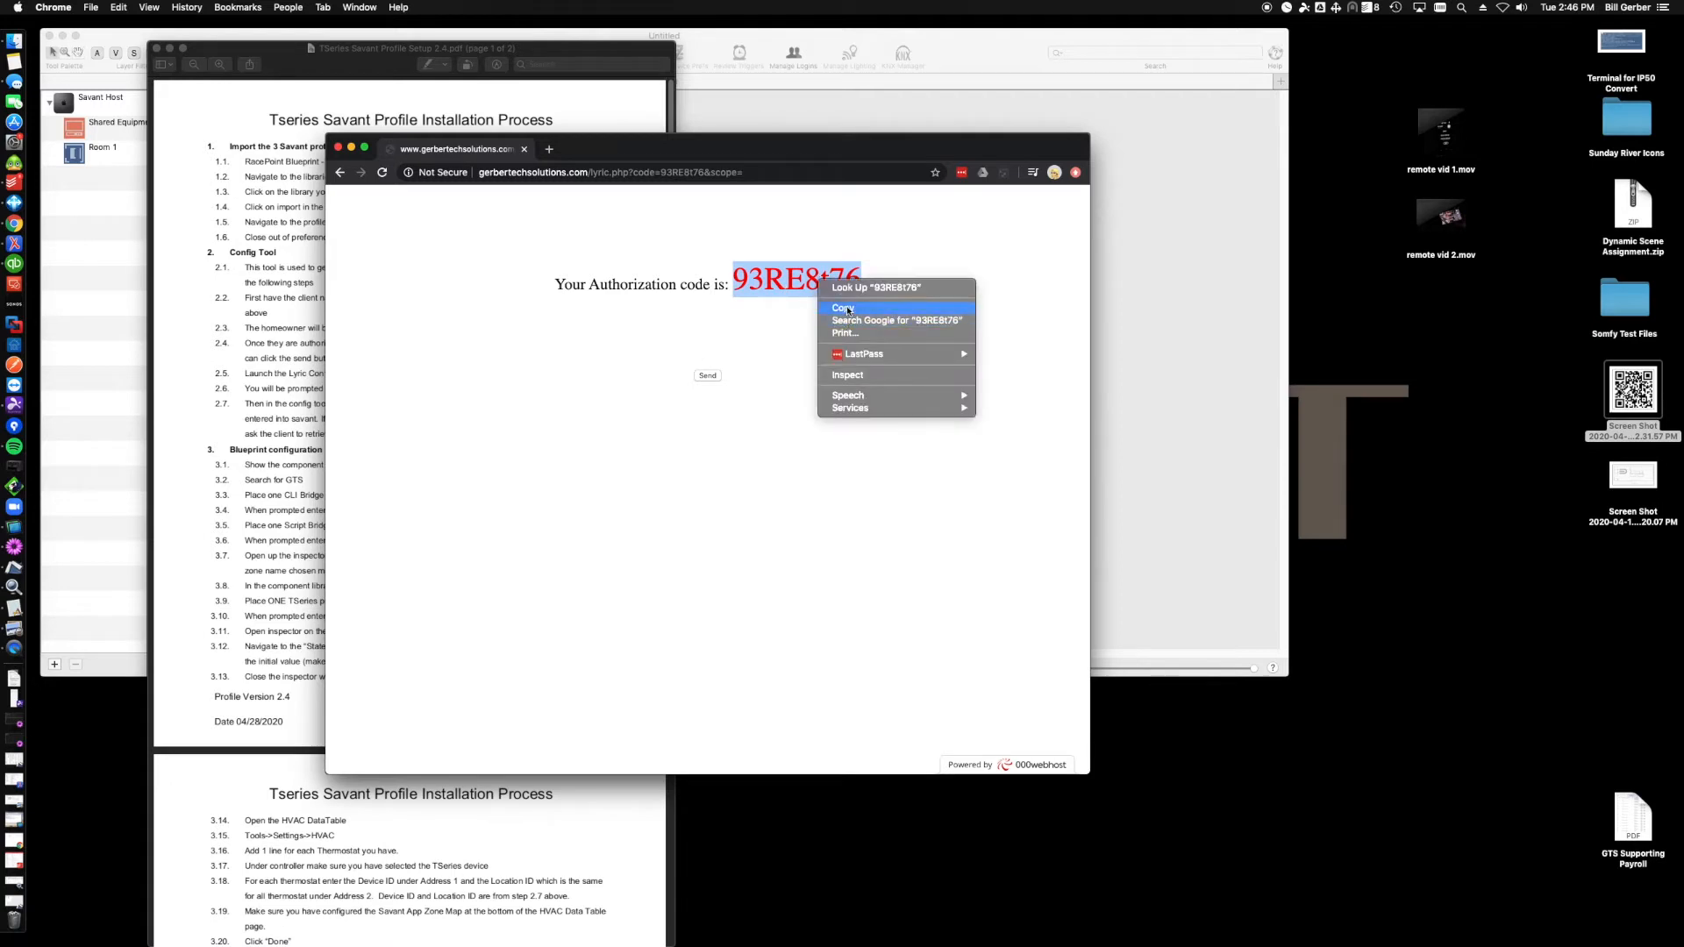
{"action": "left_click", "coordinate": [845, 305]}
- Highlight the instruction about launching the Lyric Config Tool in the installation PDF
{"action": "left_click", "coordinate": [300, 363]}
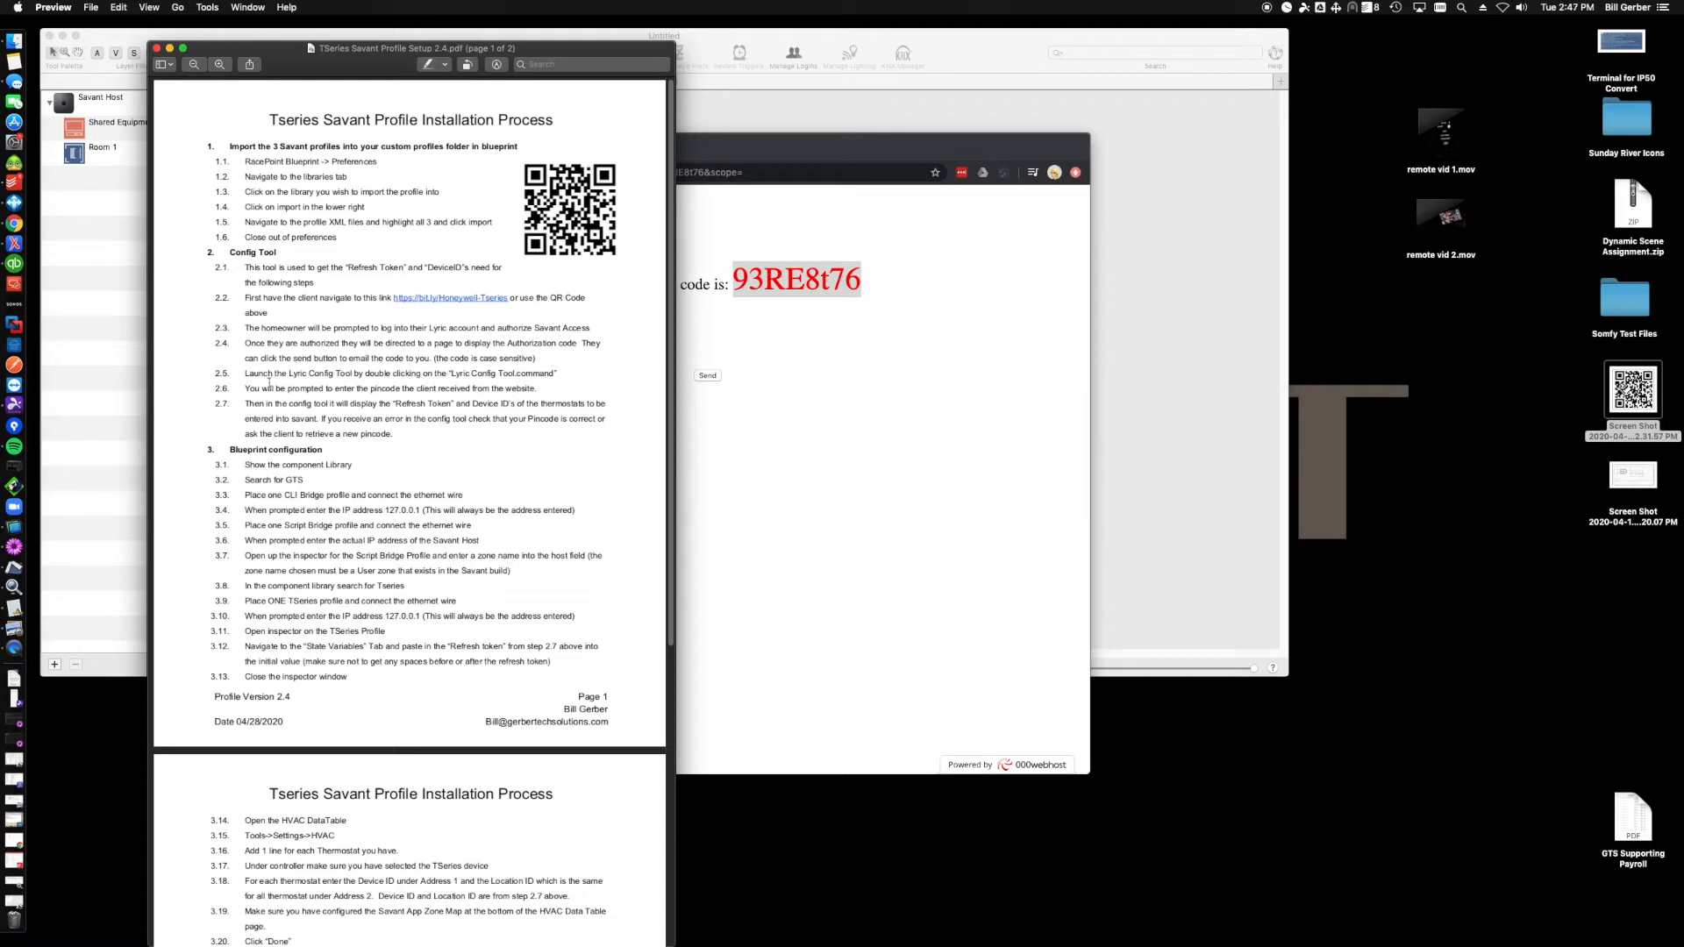
{"action": "left_click_drag", "start_coordinate": [251, 374], "coordinate": [568, 380]}
{"action": "left_click", "coordinate": [569, 380]}
- Launch Honeywell Config Tool.command from the Honeywell Tseries folder
{"action": "left_click", "coordinate": [15, 36]}
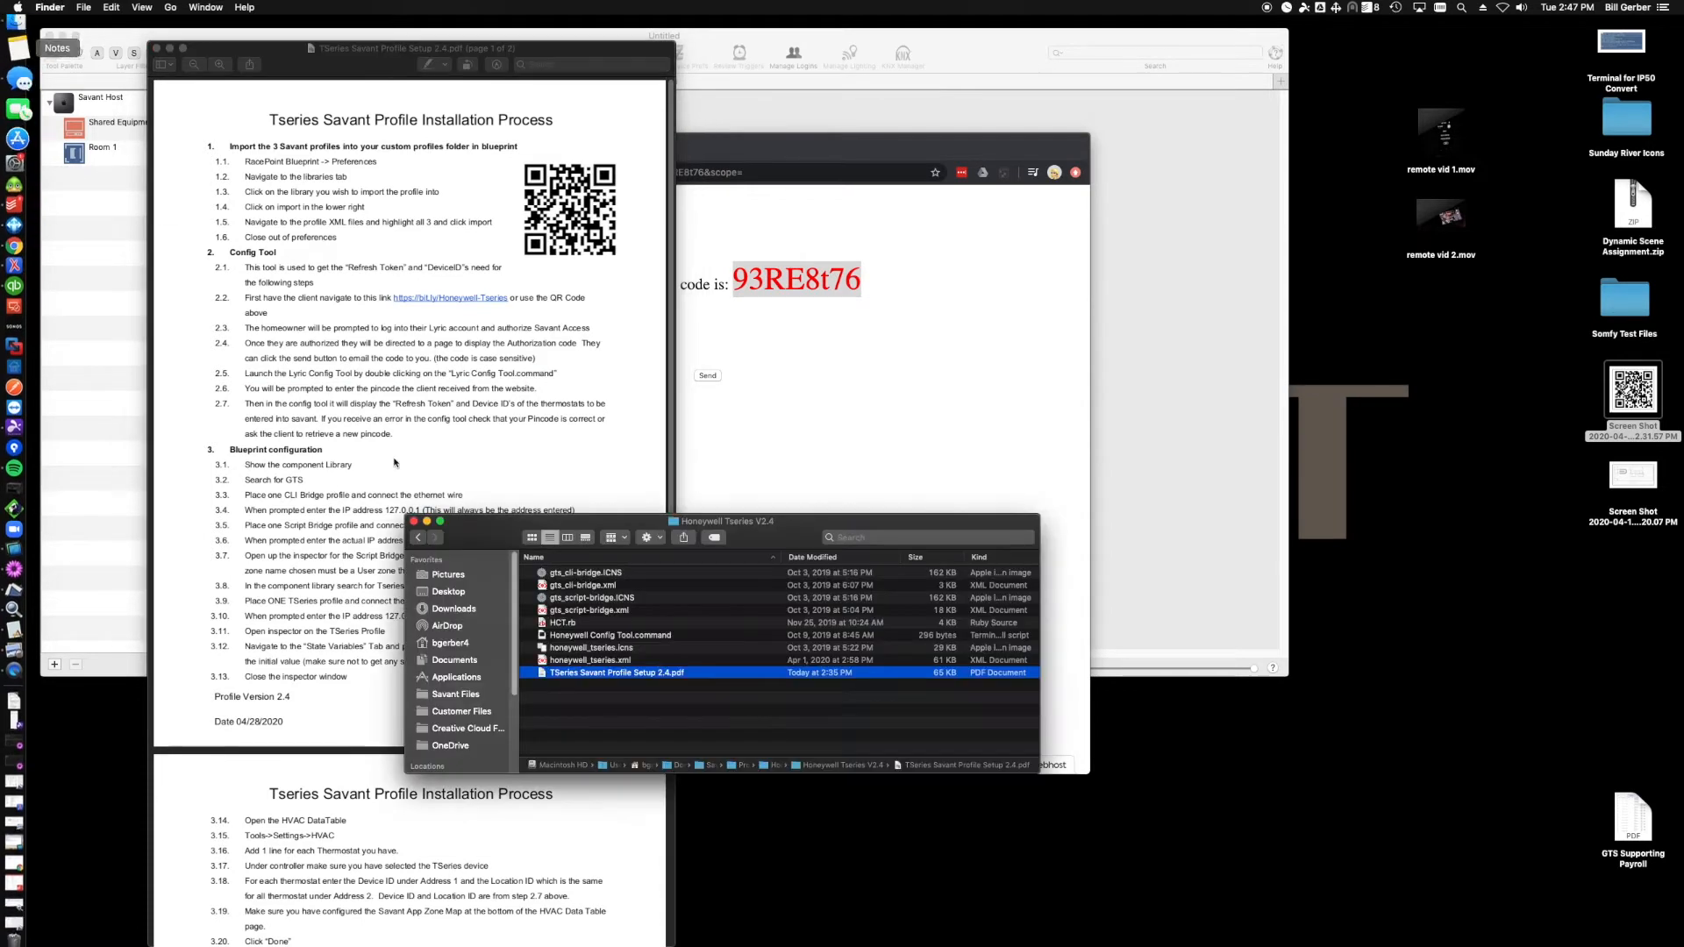
{"action": "double_click", "coordinate": [589, 639]}
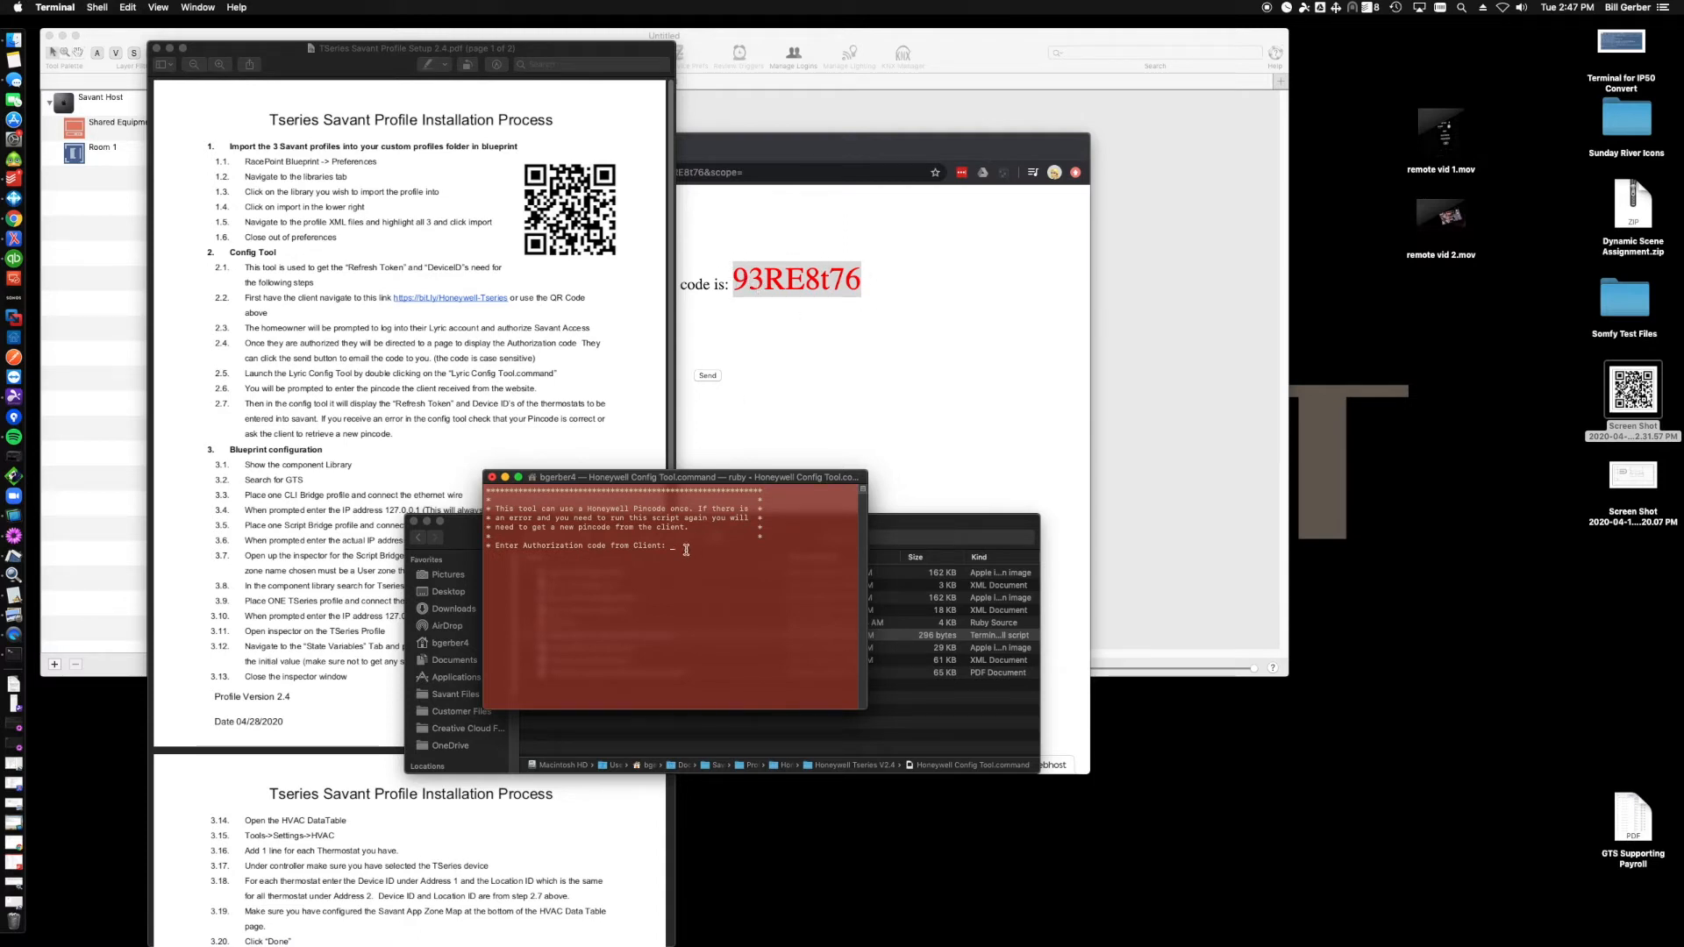
- Paste the authorization code into the config tool prompt and submit it
{"action": "right_click", "coordinate": [686, 551]}
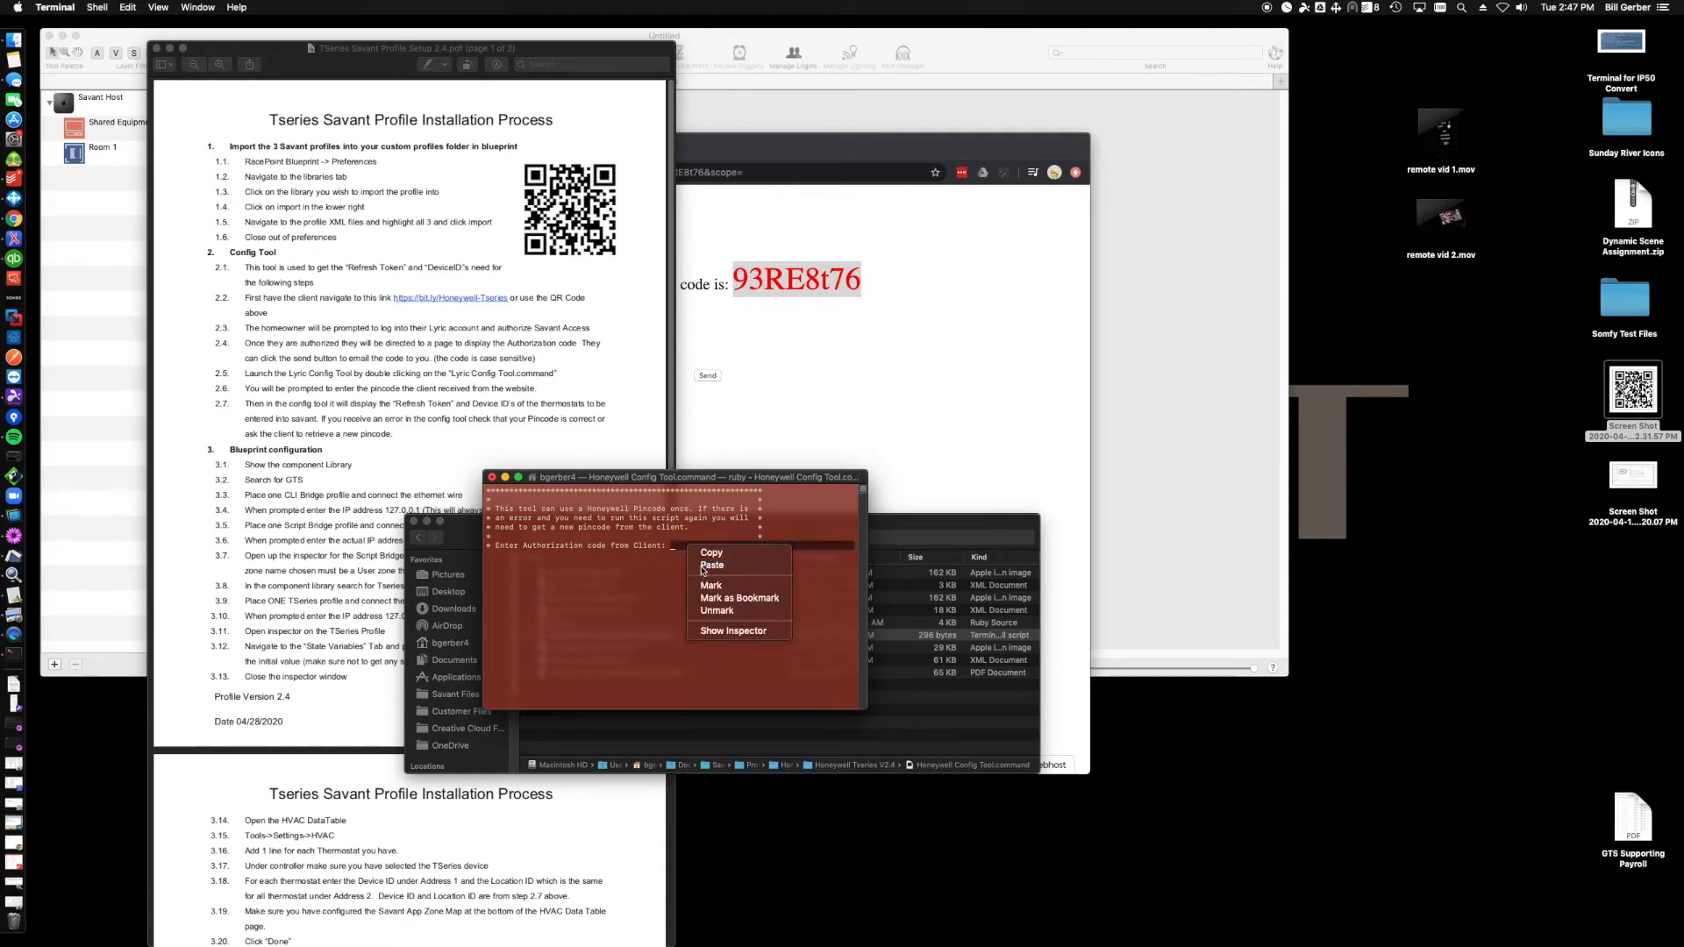
{"action": "left_click", "coordinate": [706, 568]}
{"action": "key", "text": "Return"}
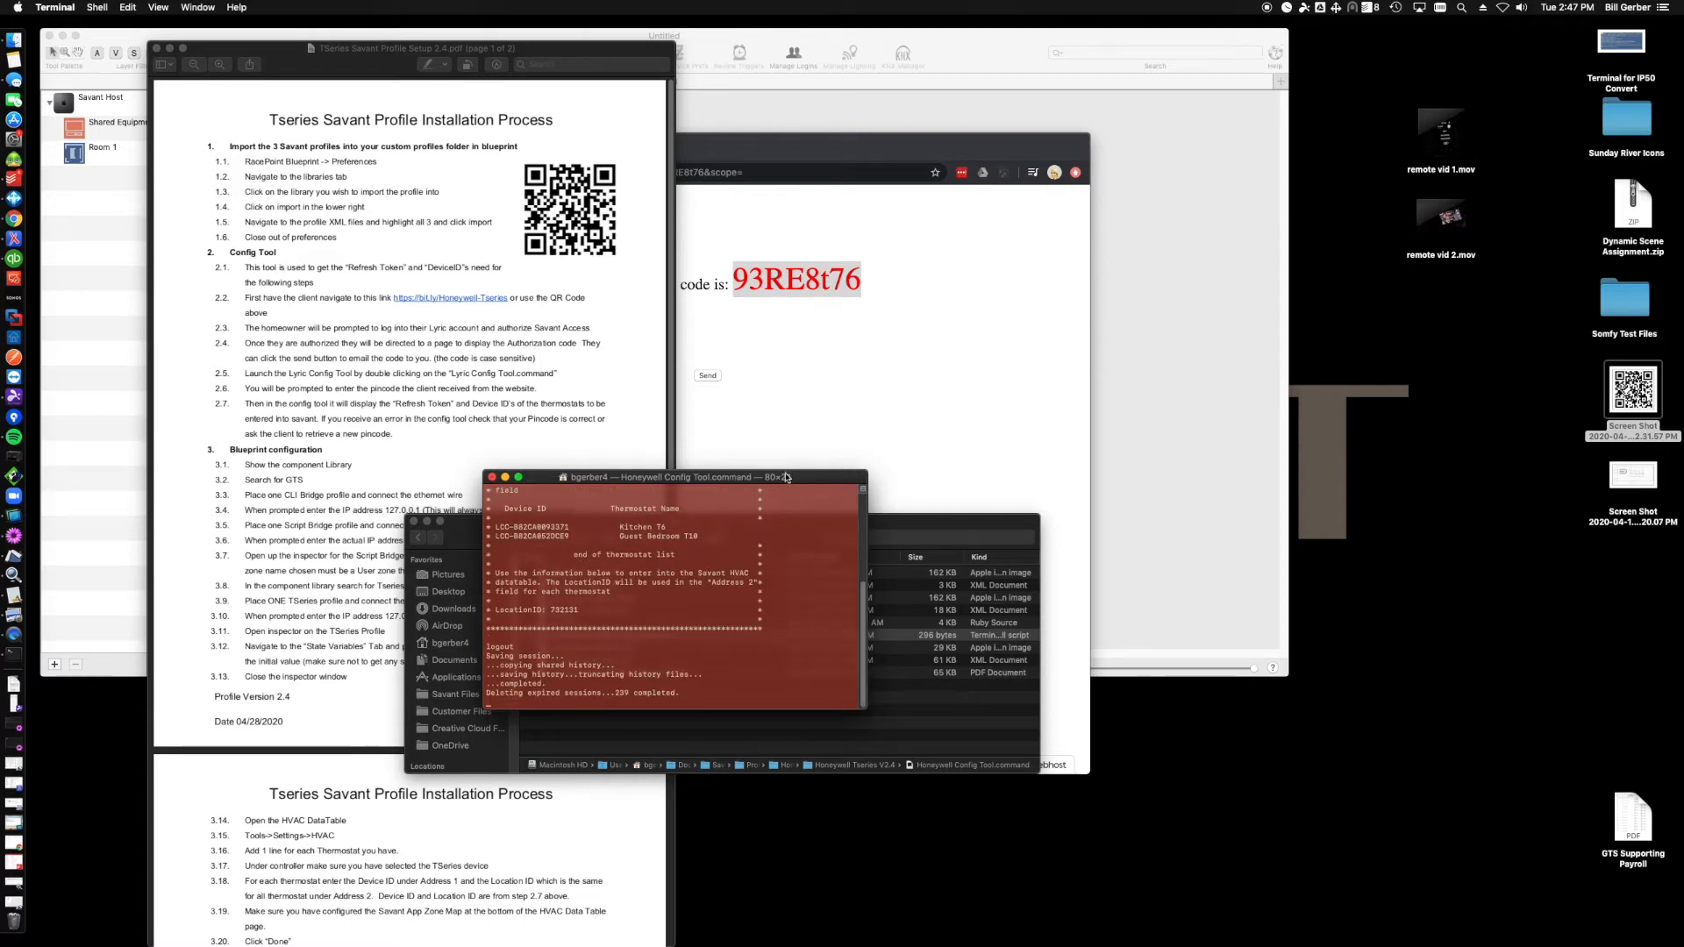
- Examine the refresh token, thermostat device IDs and location ID in the config tool output
{"action": "left_click_drag", "start_coordinate": [799, 480], "coordinate": [881, 279]}
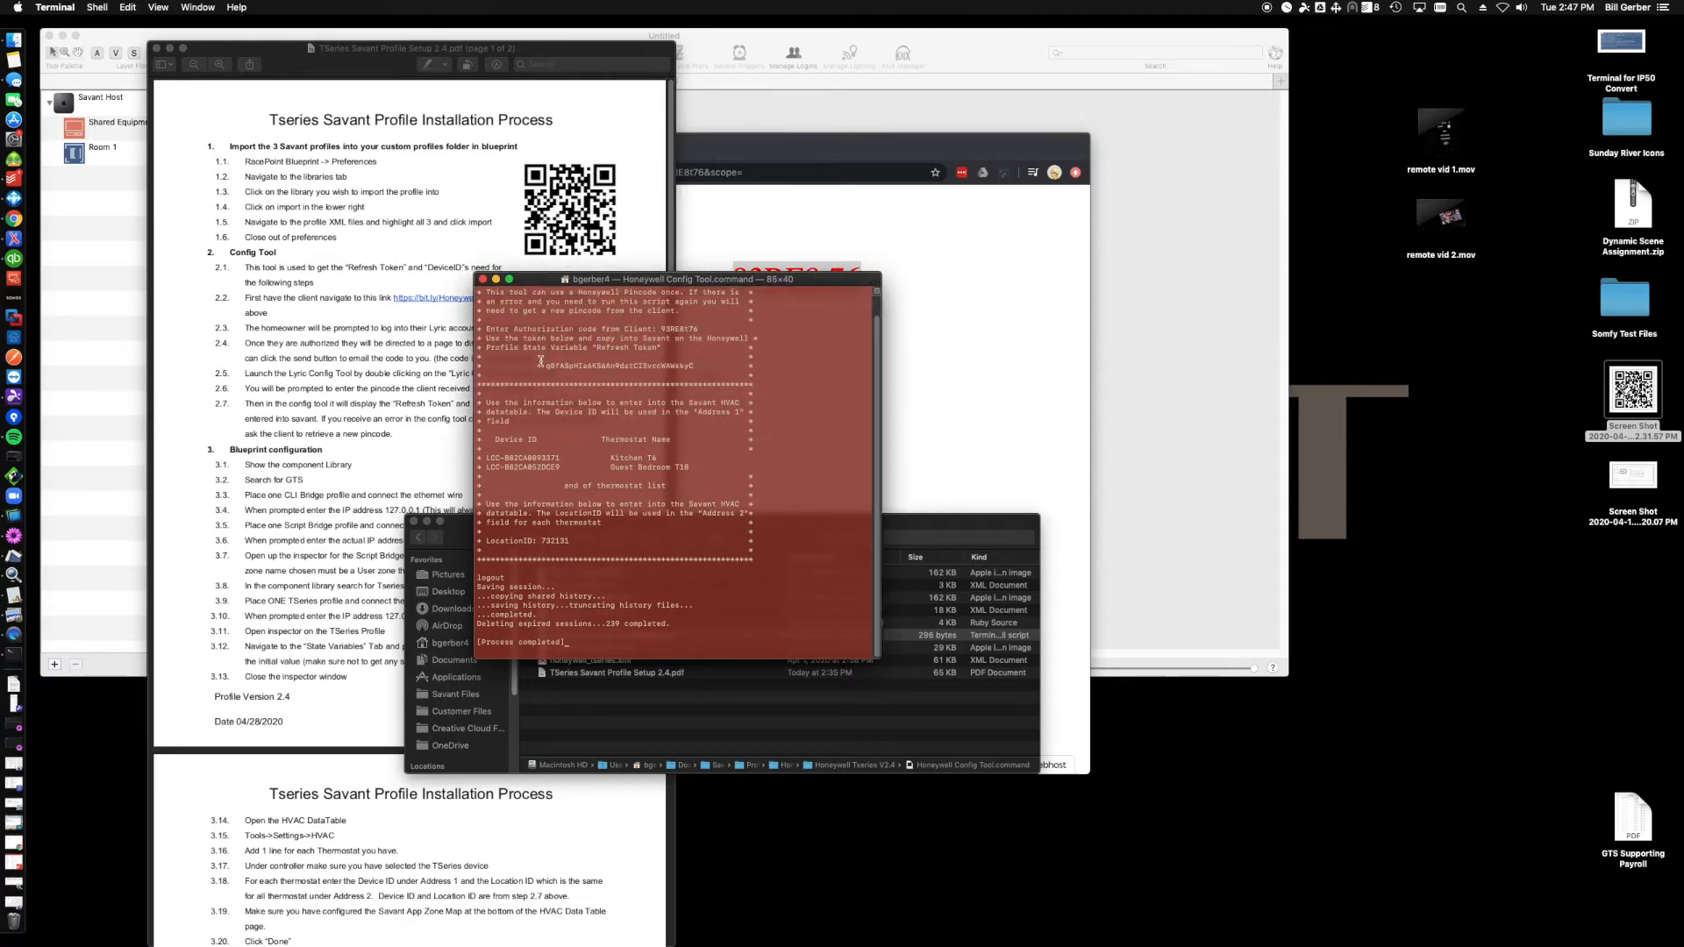
{"action": "left_click_drag", "start_coordinate": [544, 367], "coordinate": [693, 363]}
{"action": "double_click", "coordinate": [618, 458]}
{"action": "left_click_drag", "start_coordinate": [611, 468], "coordinate": [486, 457]}
{"action": "left_click_drag", "start_coordinate": [538, 540], "coordinate": [574, 540]}
{"action": "left_click_drag", "start_coordinate": [698, 282], "coordinate": [863, 383]}
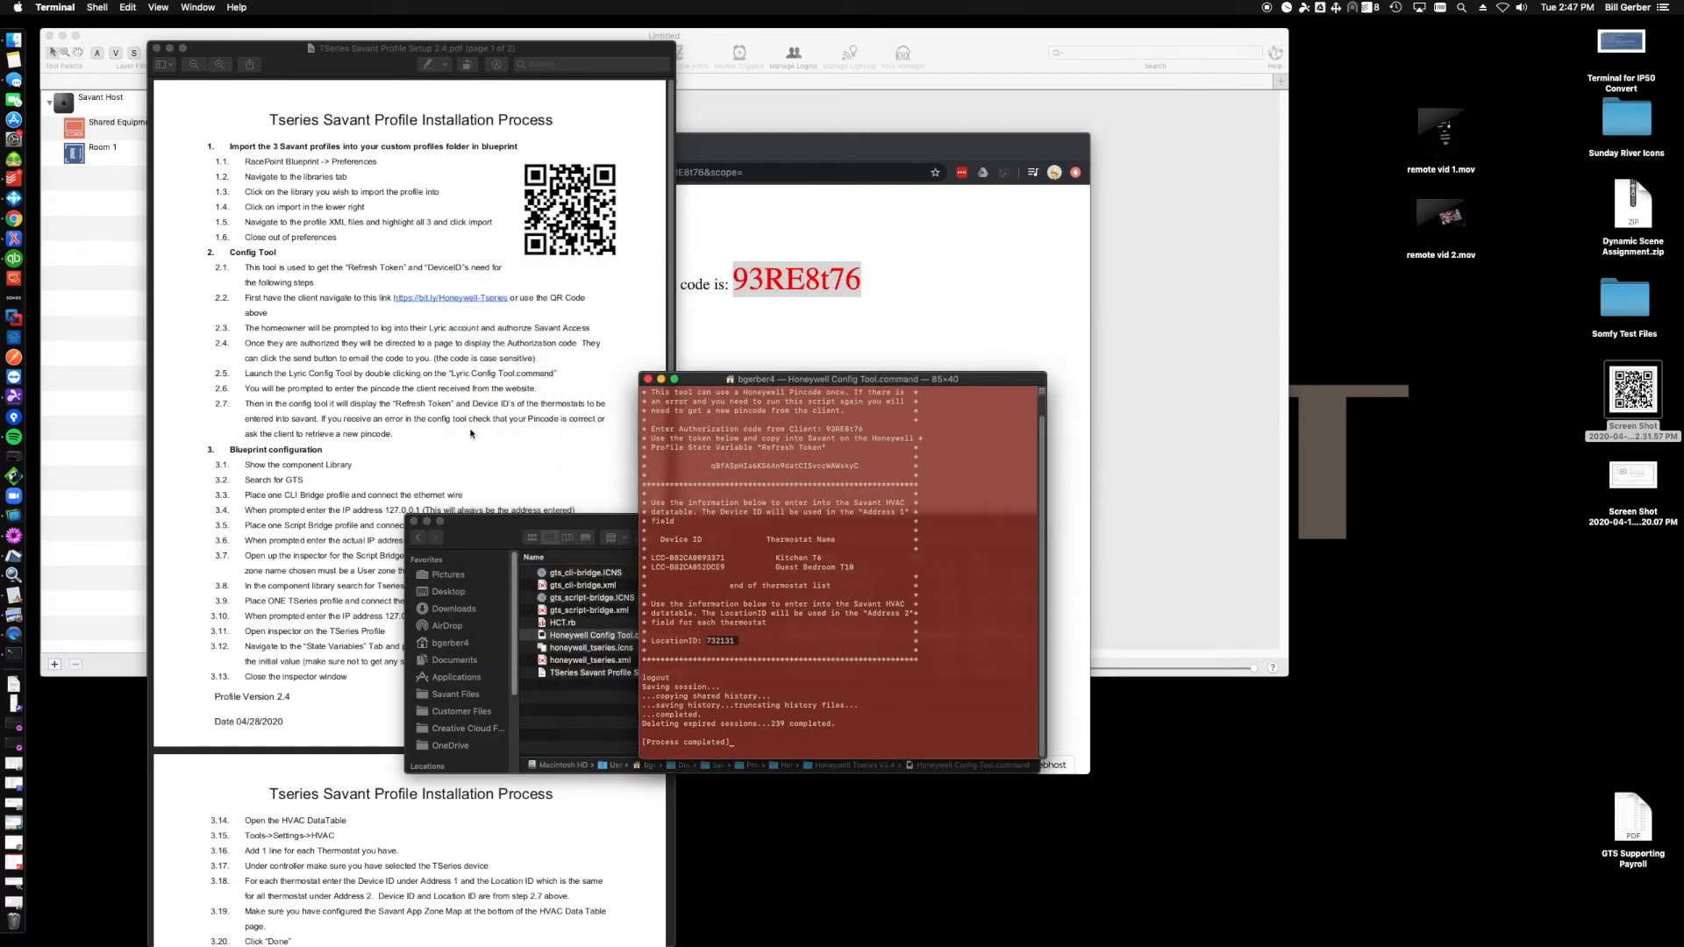
{"action": "left_click_drag", "start_coordinate": [770, 380], "coordinate": [912, 430]}
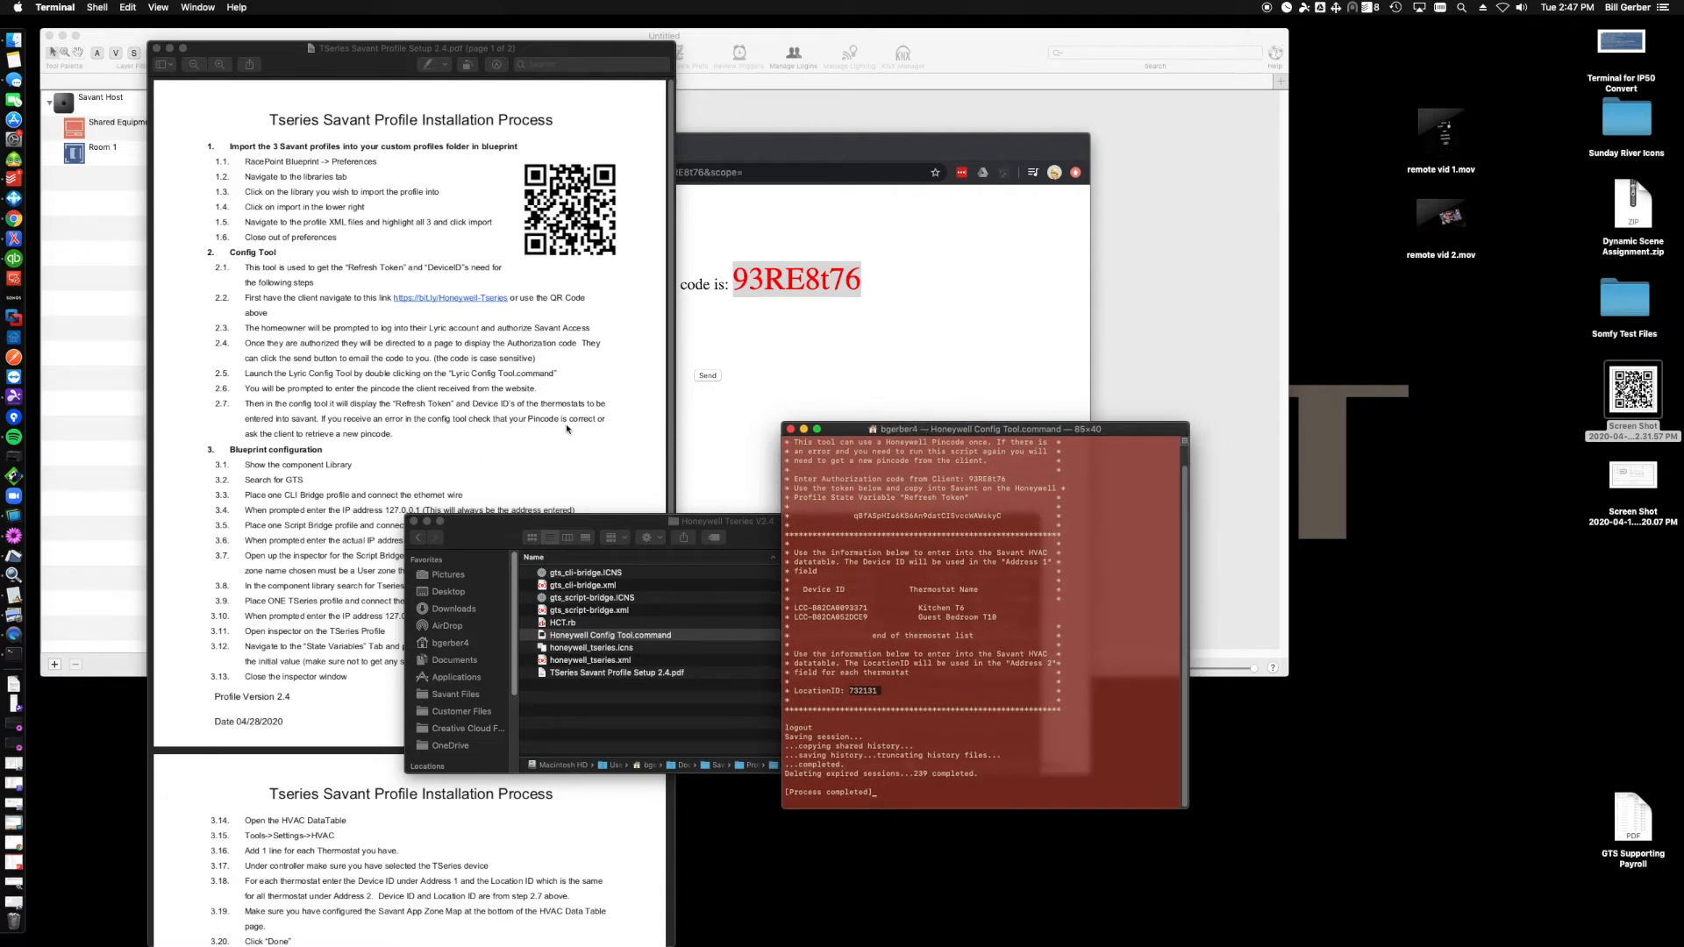
- Review the Blueprint configuration steps in the PDF before returning to the blueprint
{"action": "left_click", "coordinate": [373, 506]}
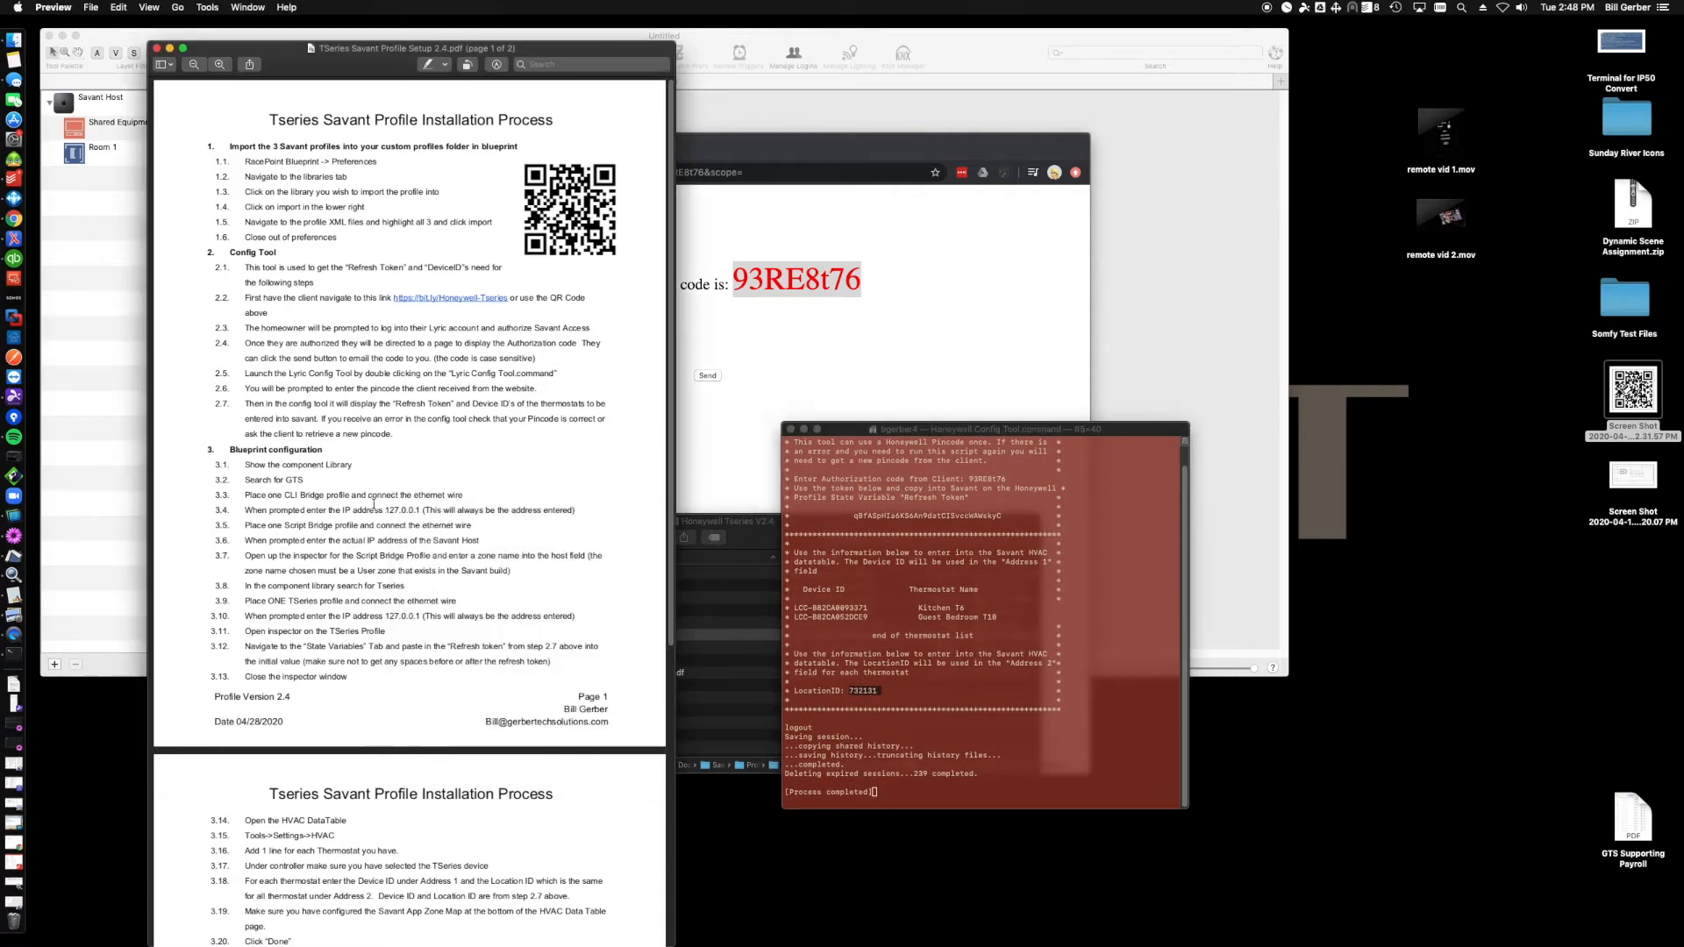
{"action": "left_click_drag", "start_coordinate": [237, 462], "coordinate": [293, 452]}
{"action": "left_click", "coordinate": [336, 456]}
{"action": "left_click", "coordinate": [129, 369]}
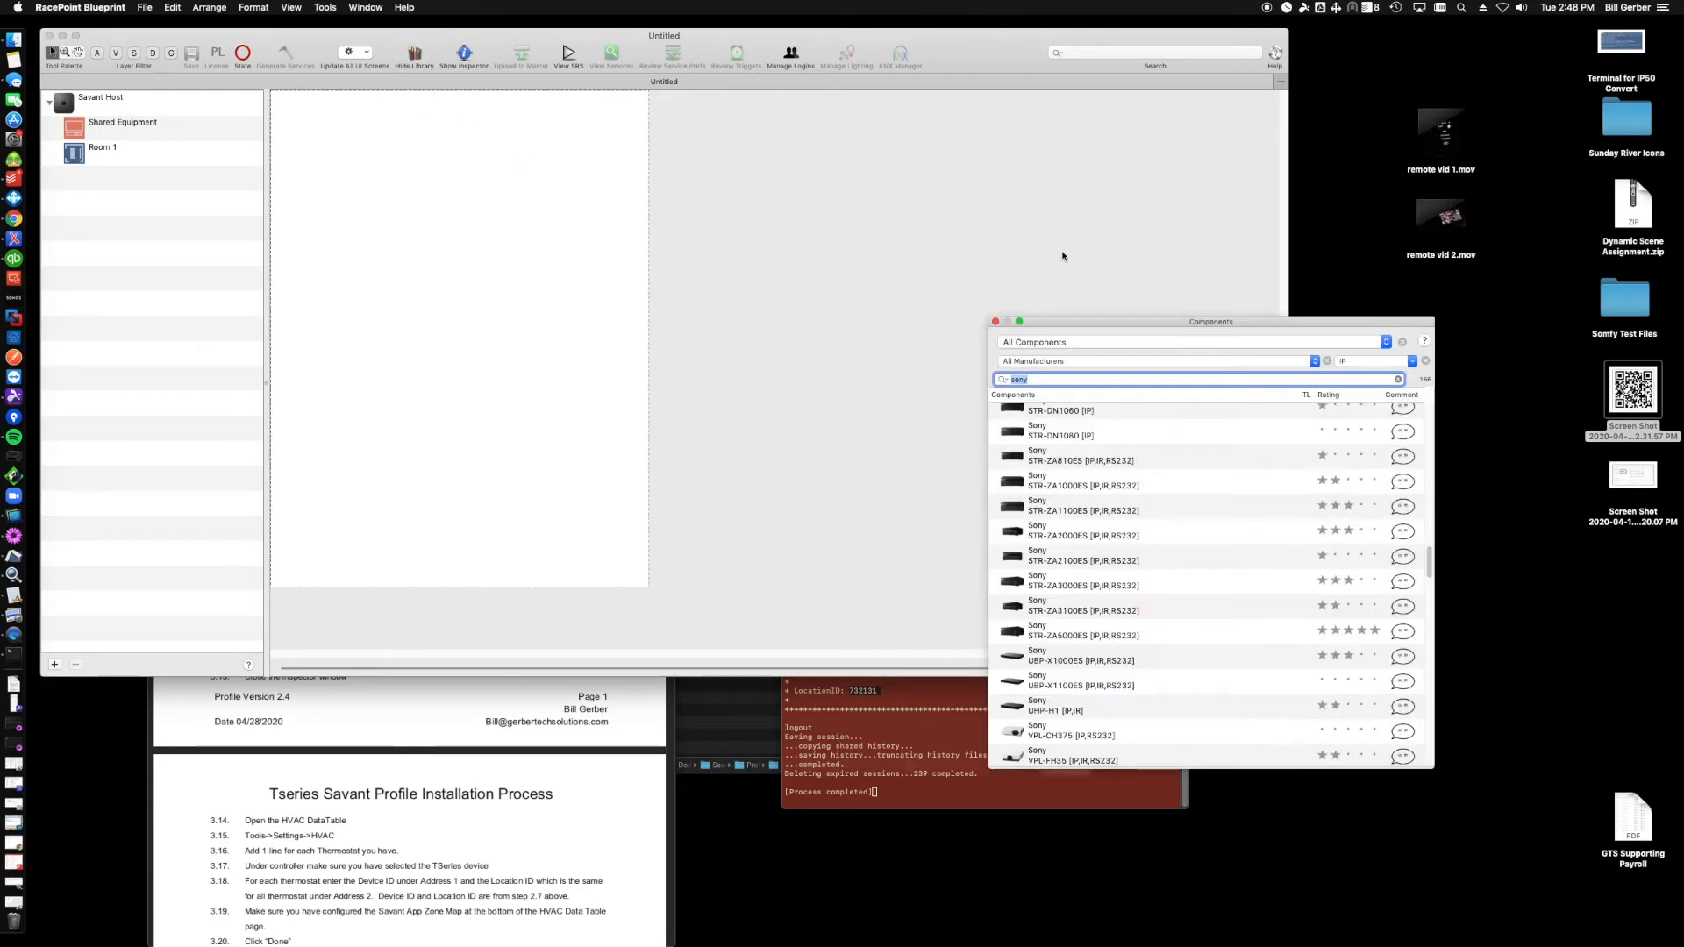
- Search the component library for gts and add the CLI-Bridge to Shared Equipment named CLIBridge
{"action": "left_click_drag", "start_coordinate": [1044, 324], "coordinate": [732, 255]}
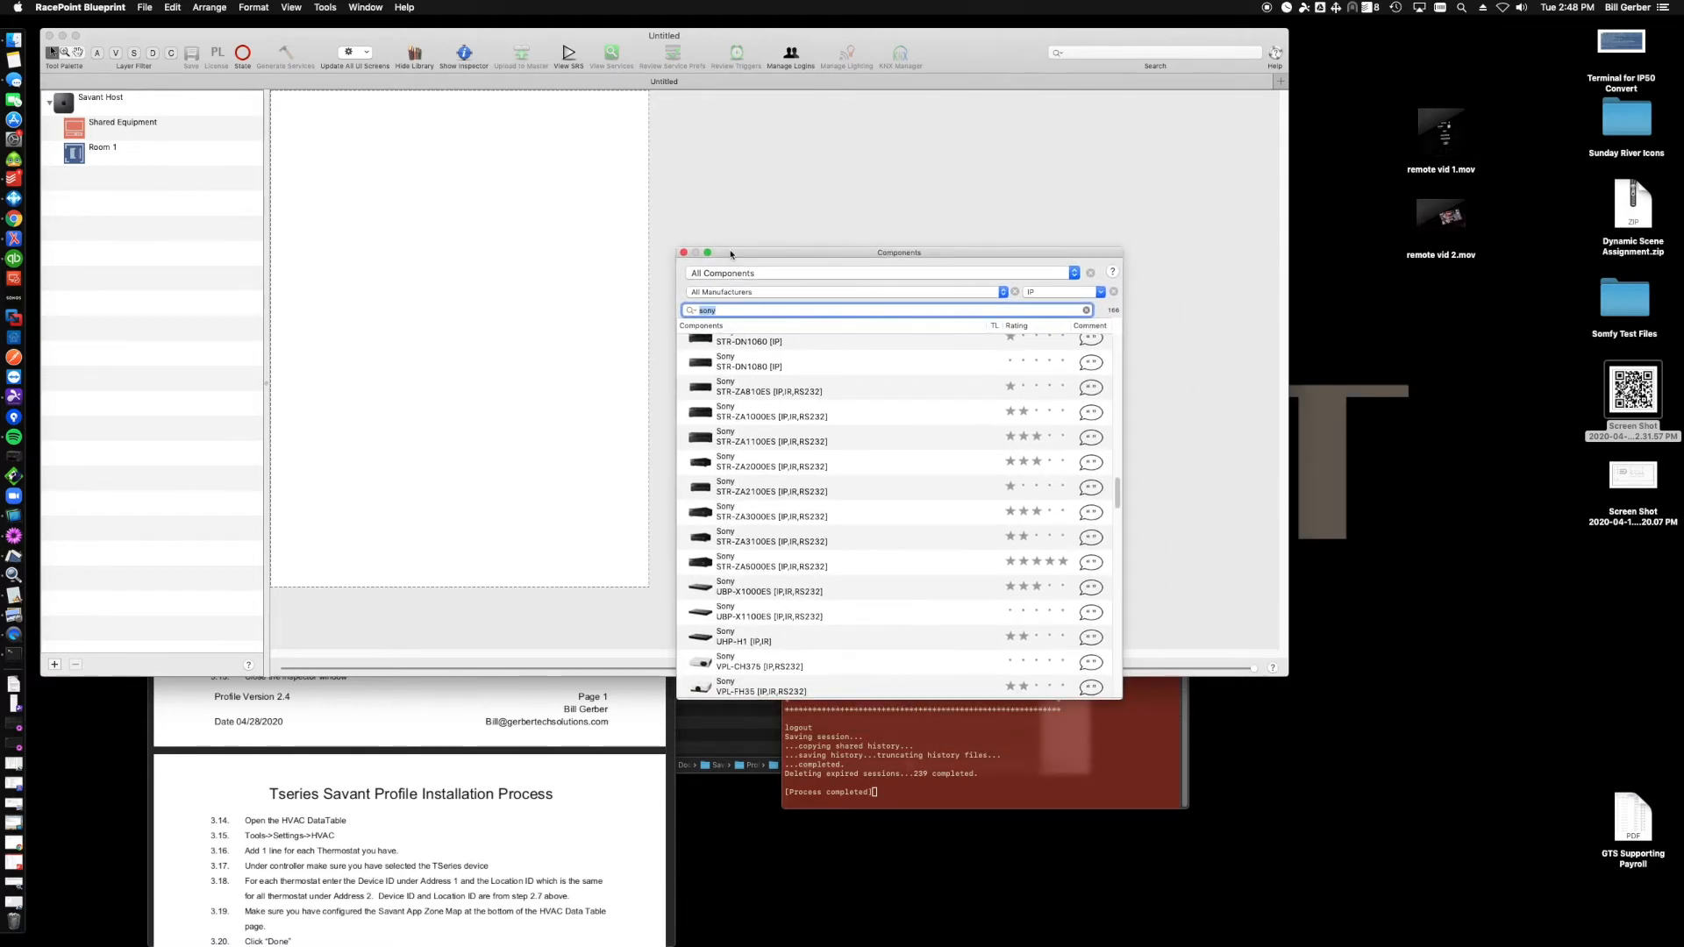
{"action": "type", "text": "gts"}
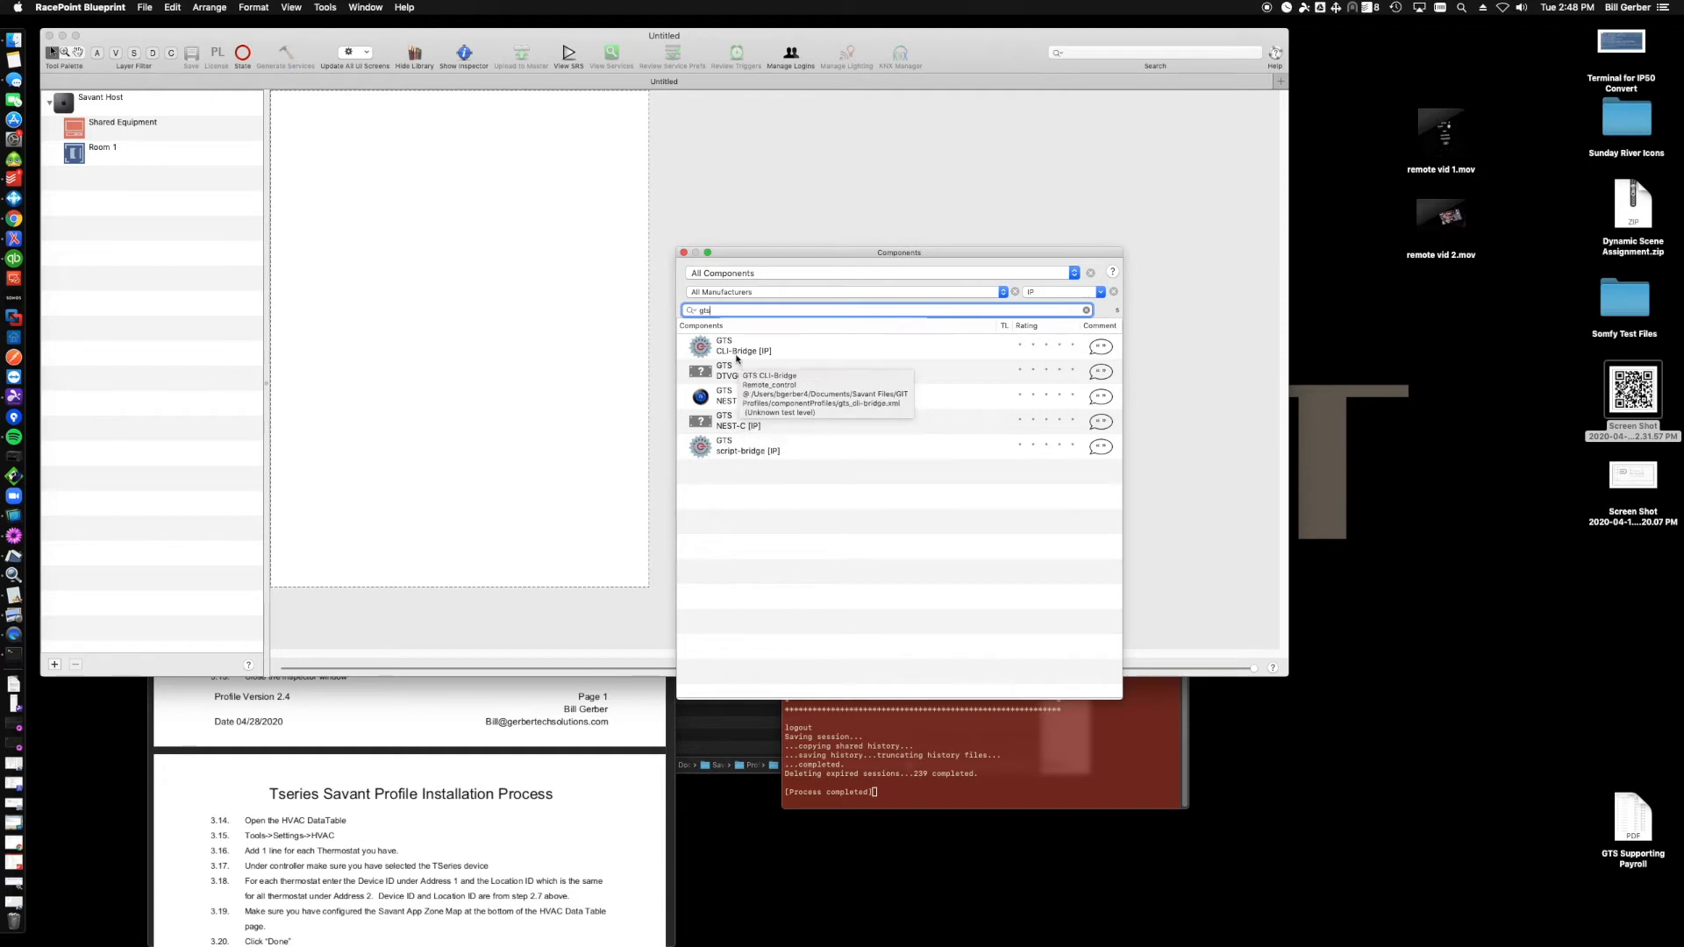
{"action": "left_click_drag", "start_coordinate": [701, 349], "coordinate": [522, 268]}
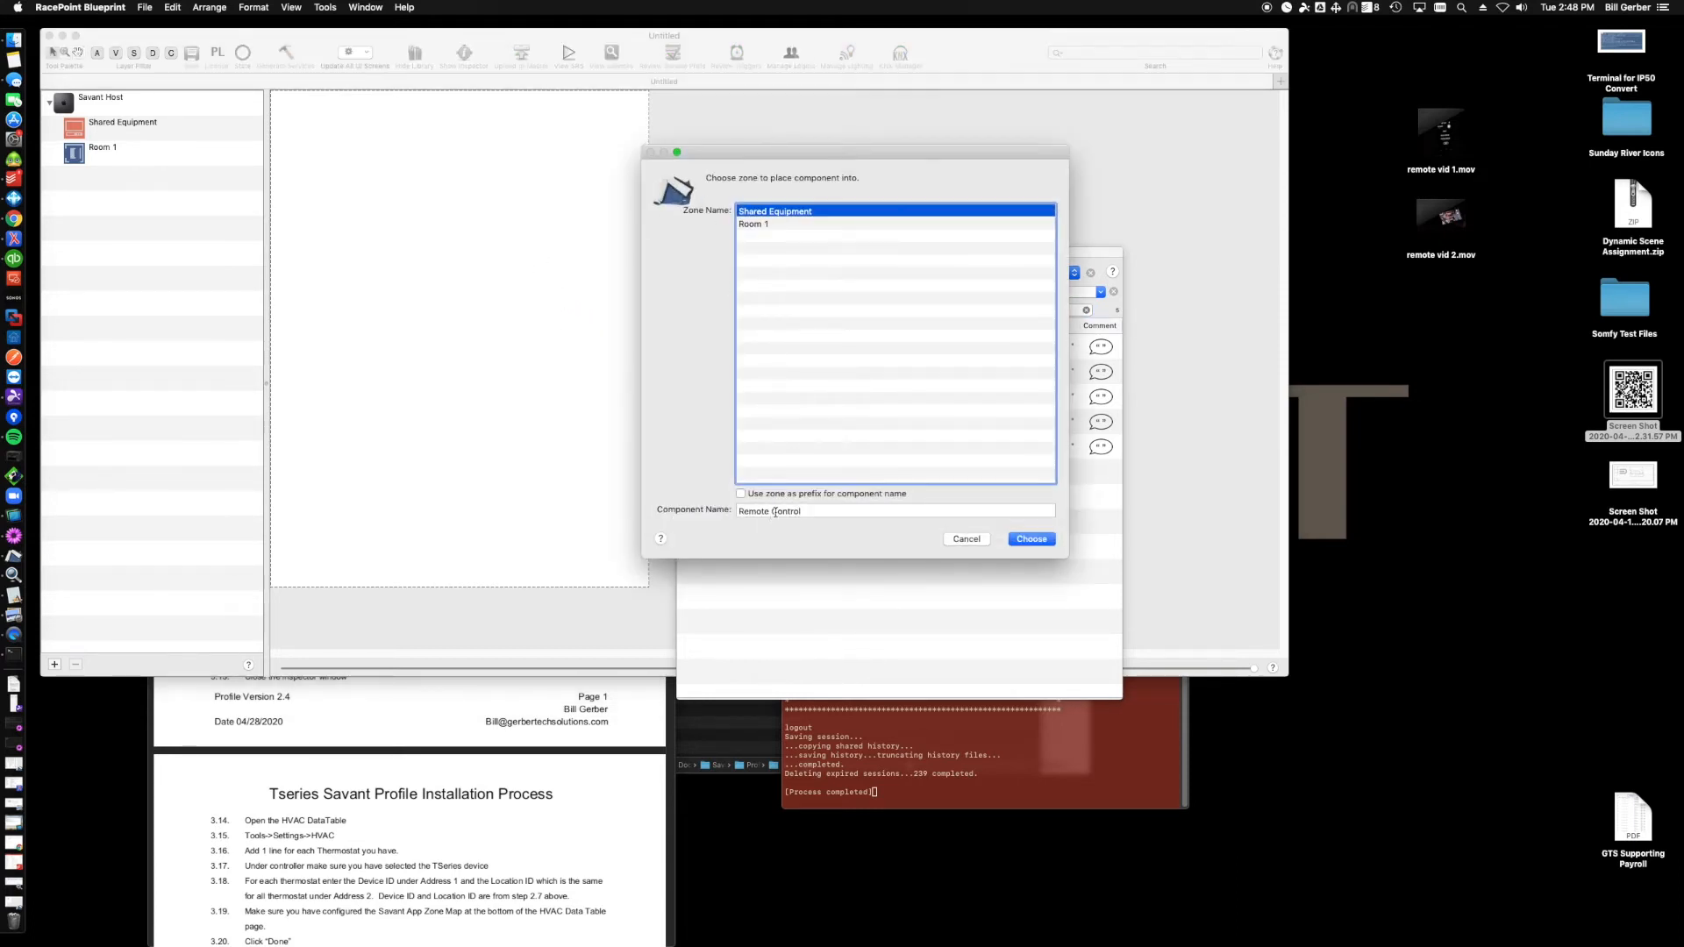
{"action": "left_click", "coordinate": [768, 511]}
{"action": "triple_click", "coordinate": [778, 511]}
{"action": "type", "text": "CLI"}
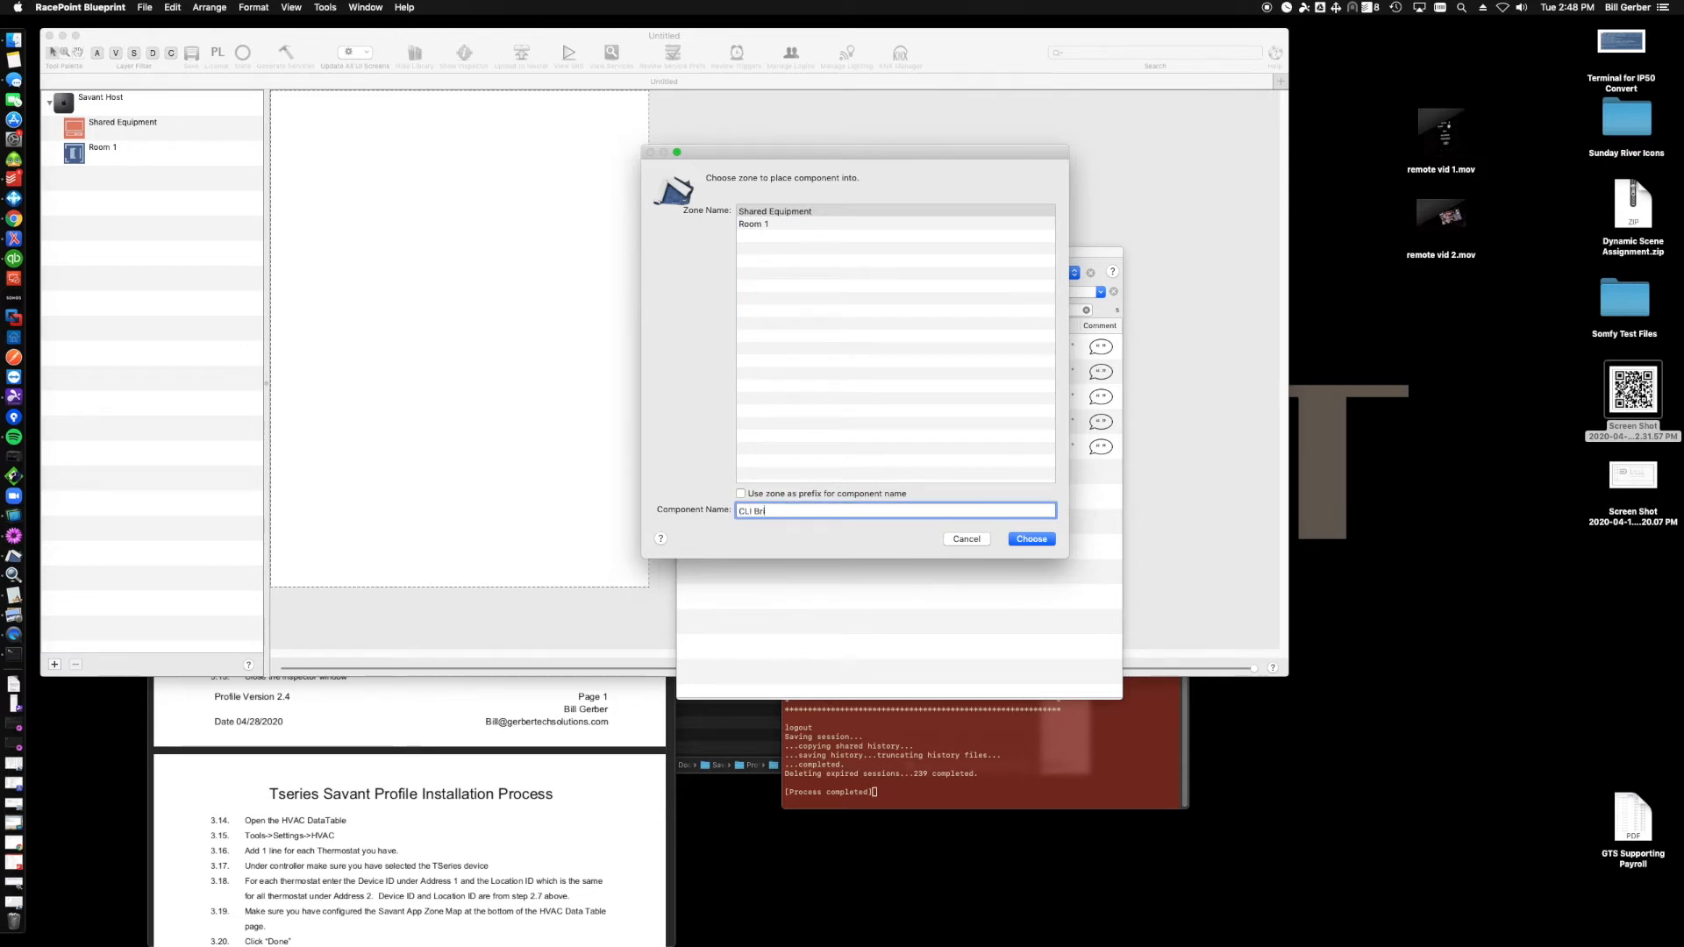
{"action": "type", "text": "Bridge"}
{"action": "key", "text": "Return"}
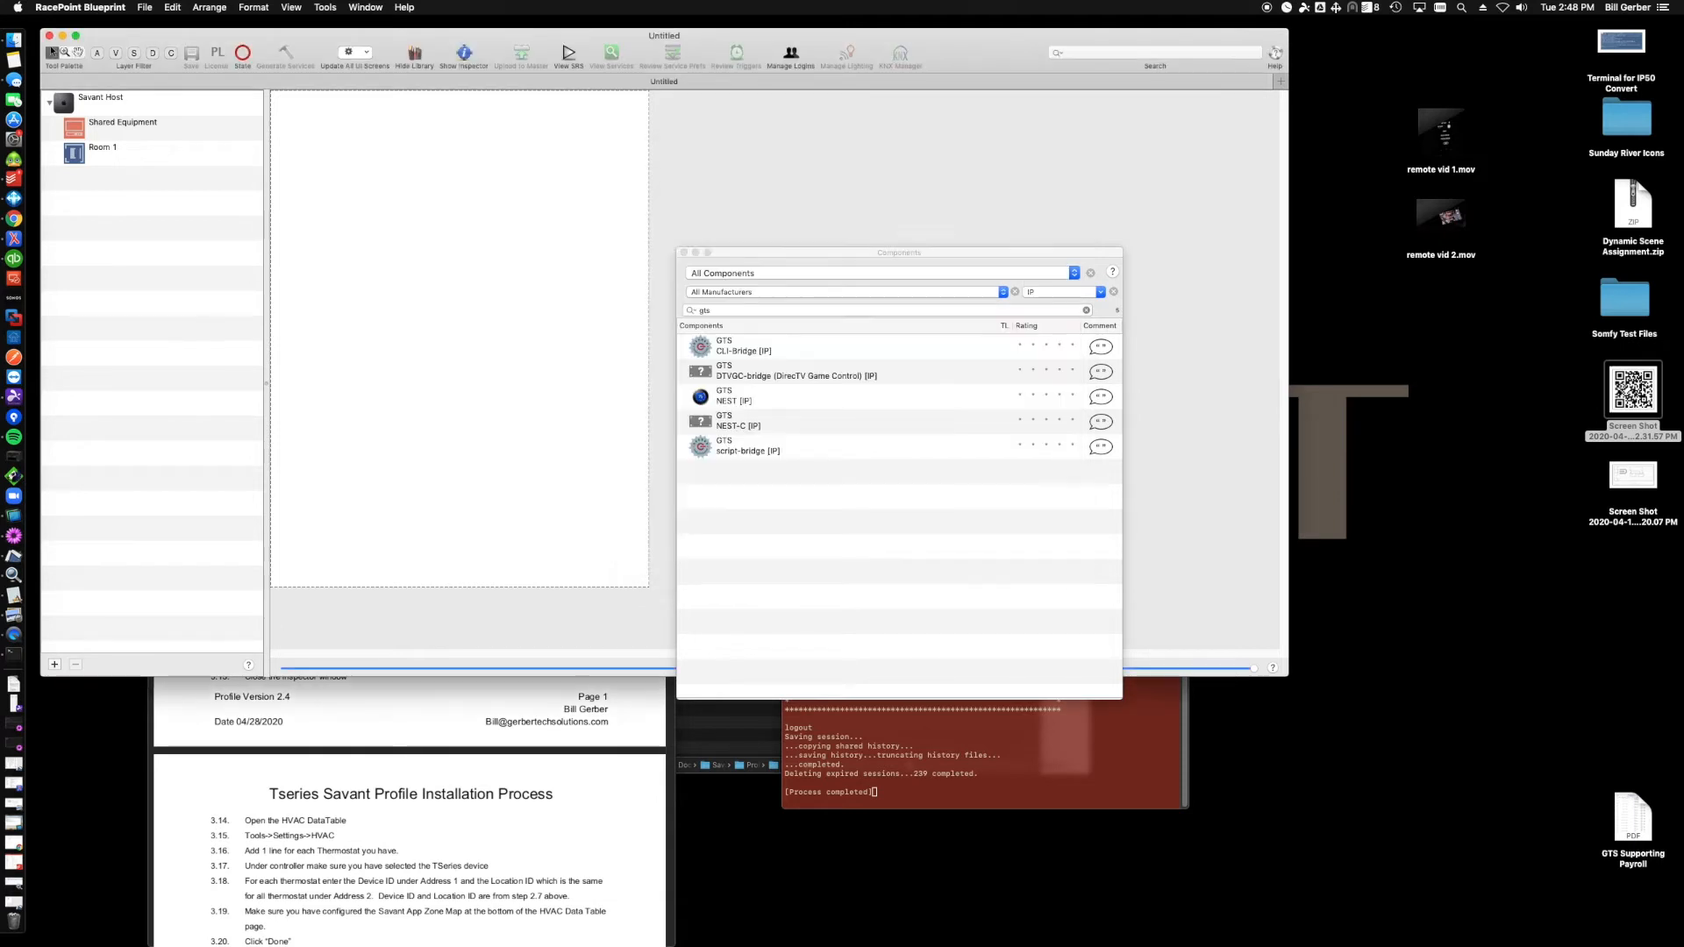
- Add the GTS script-bridge to Shared Equipment named ScriptBridge
{"action": "left_click_drag", "start_coordinate": [759, 454], "coordinate": [558, 414]}
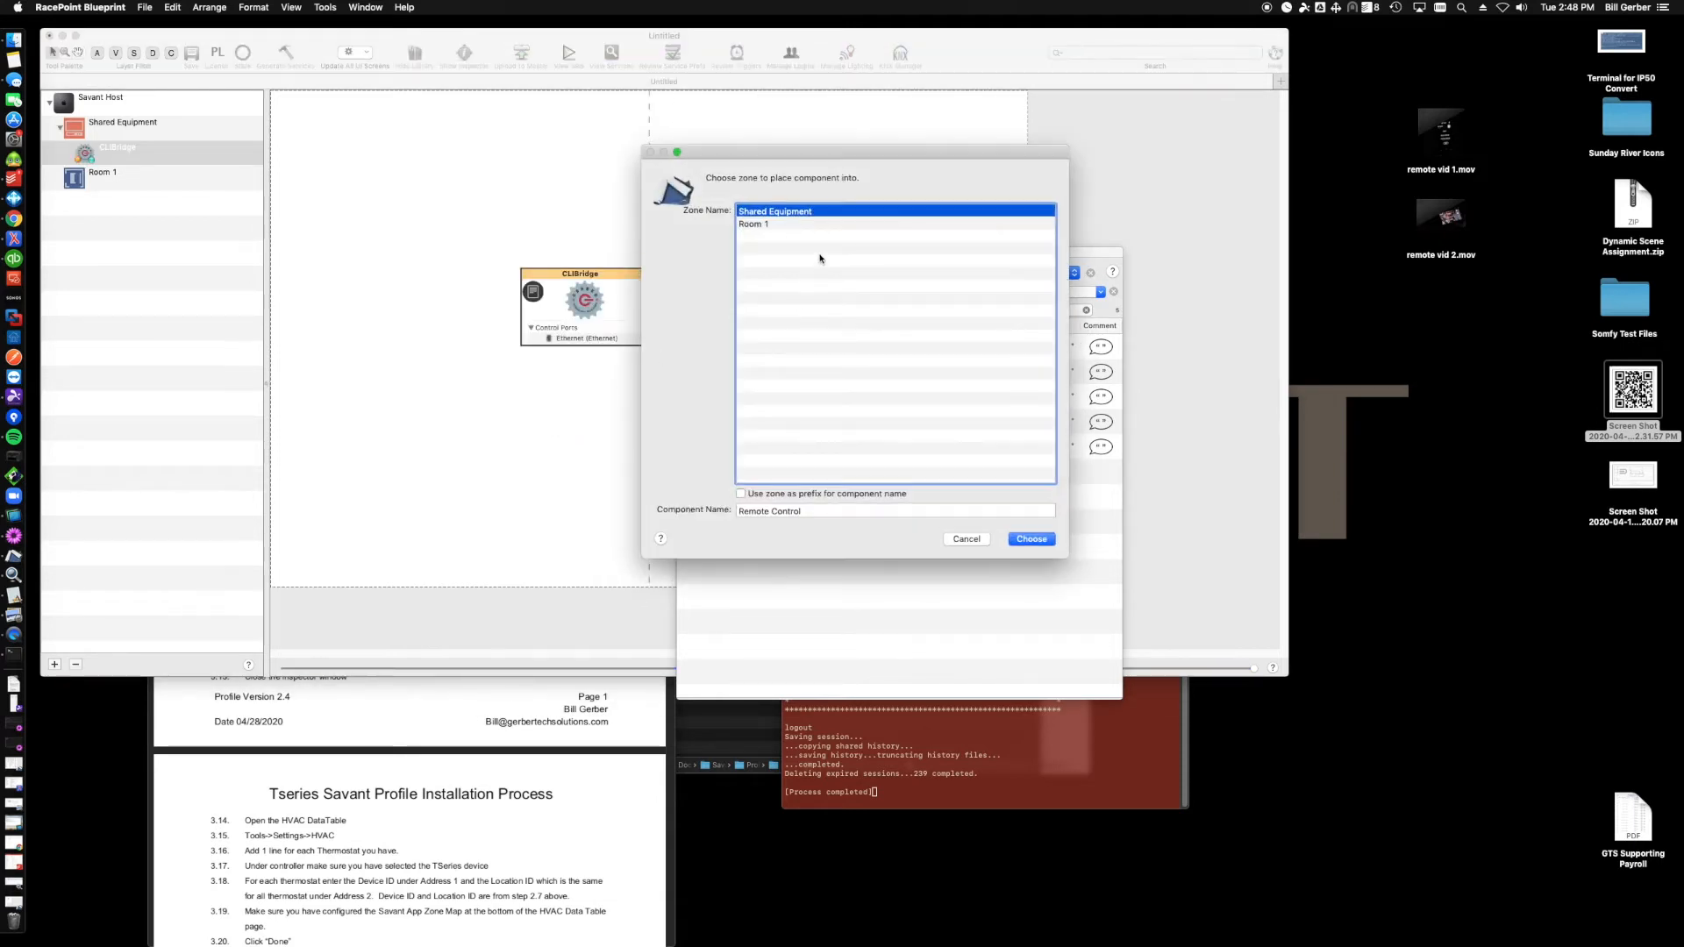
{"action": "triple_click", "coordinate": [808, 511]}
{"action": "type", "text": "Script"}
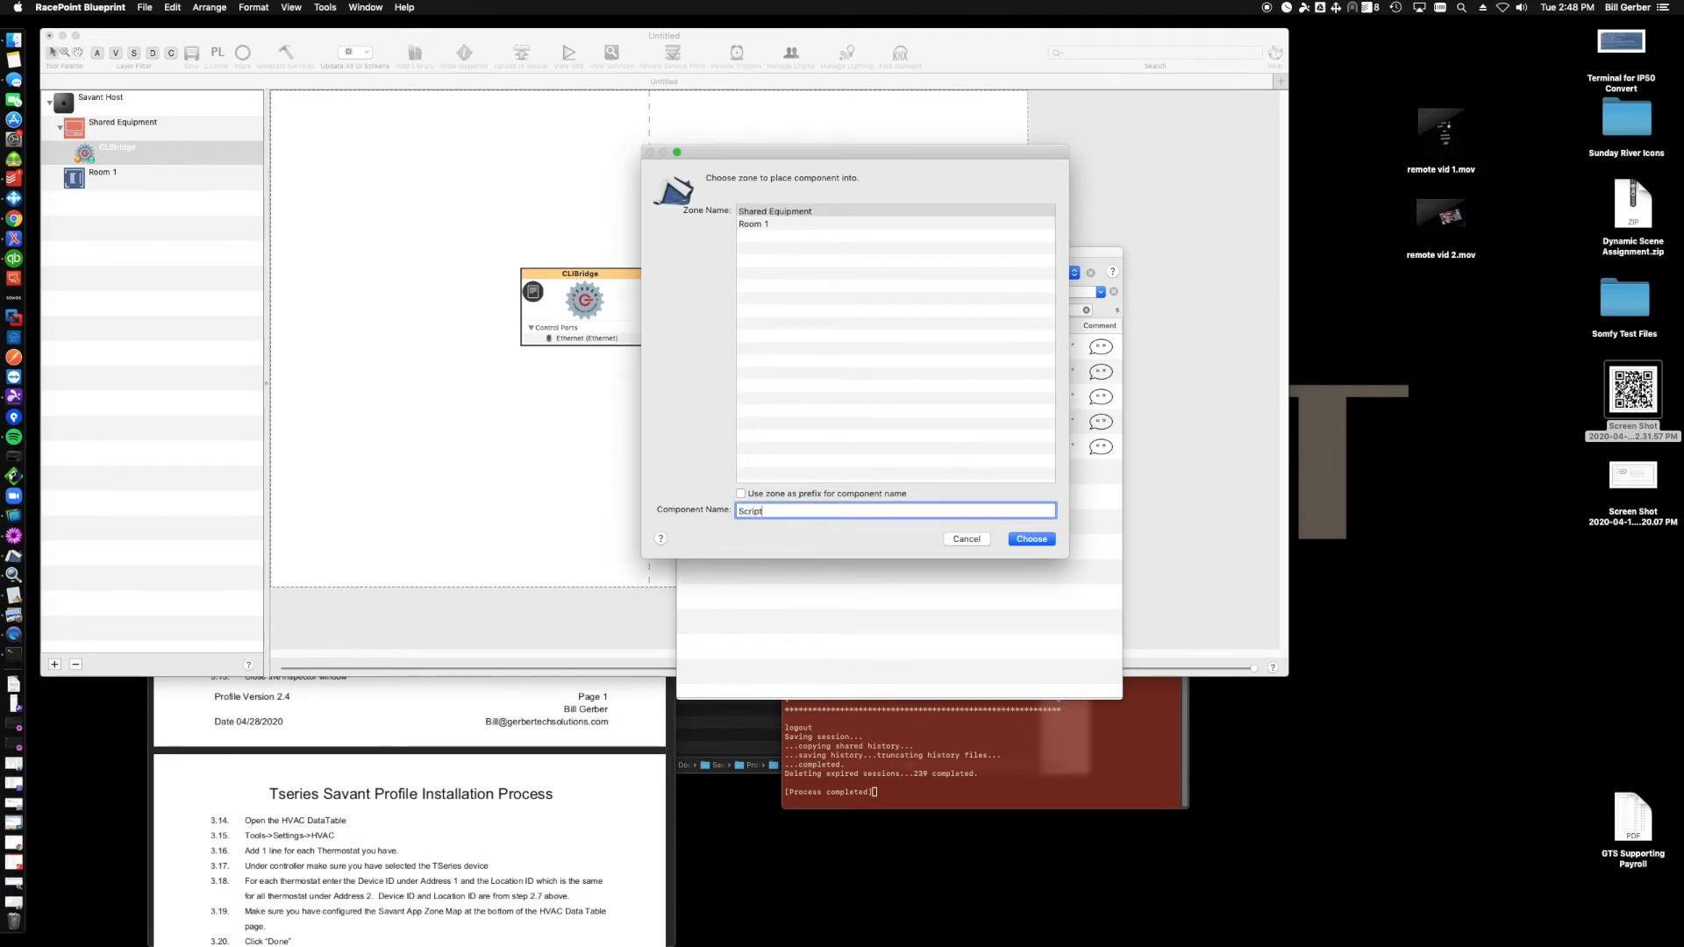
{"action": "type", "text": "Bridge"}
{"action": "key", "text": "Return"}
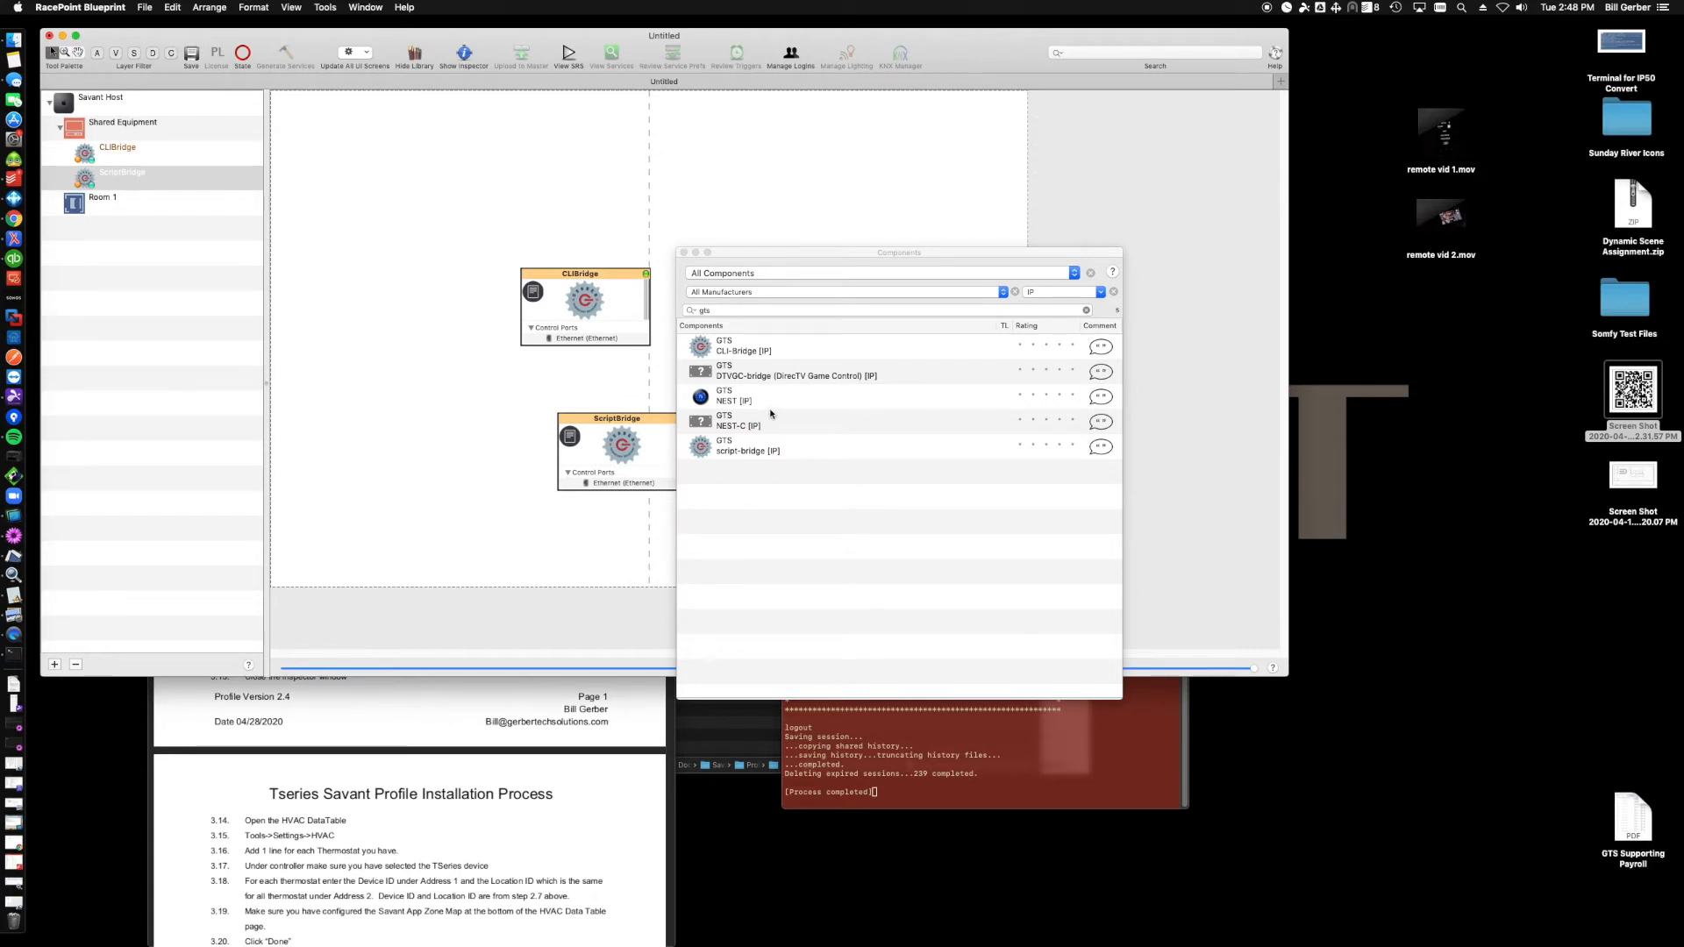
- Search the library for Tseri and add the Honeywell TSeries component to Shared Equipment named Honeywell
{"action": "left_click", "coordinate": [719, 311]}
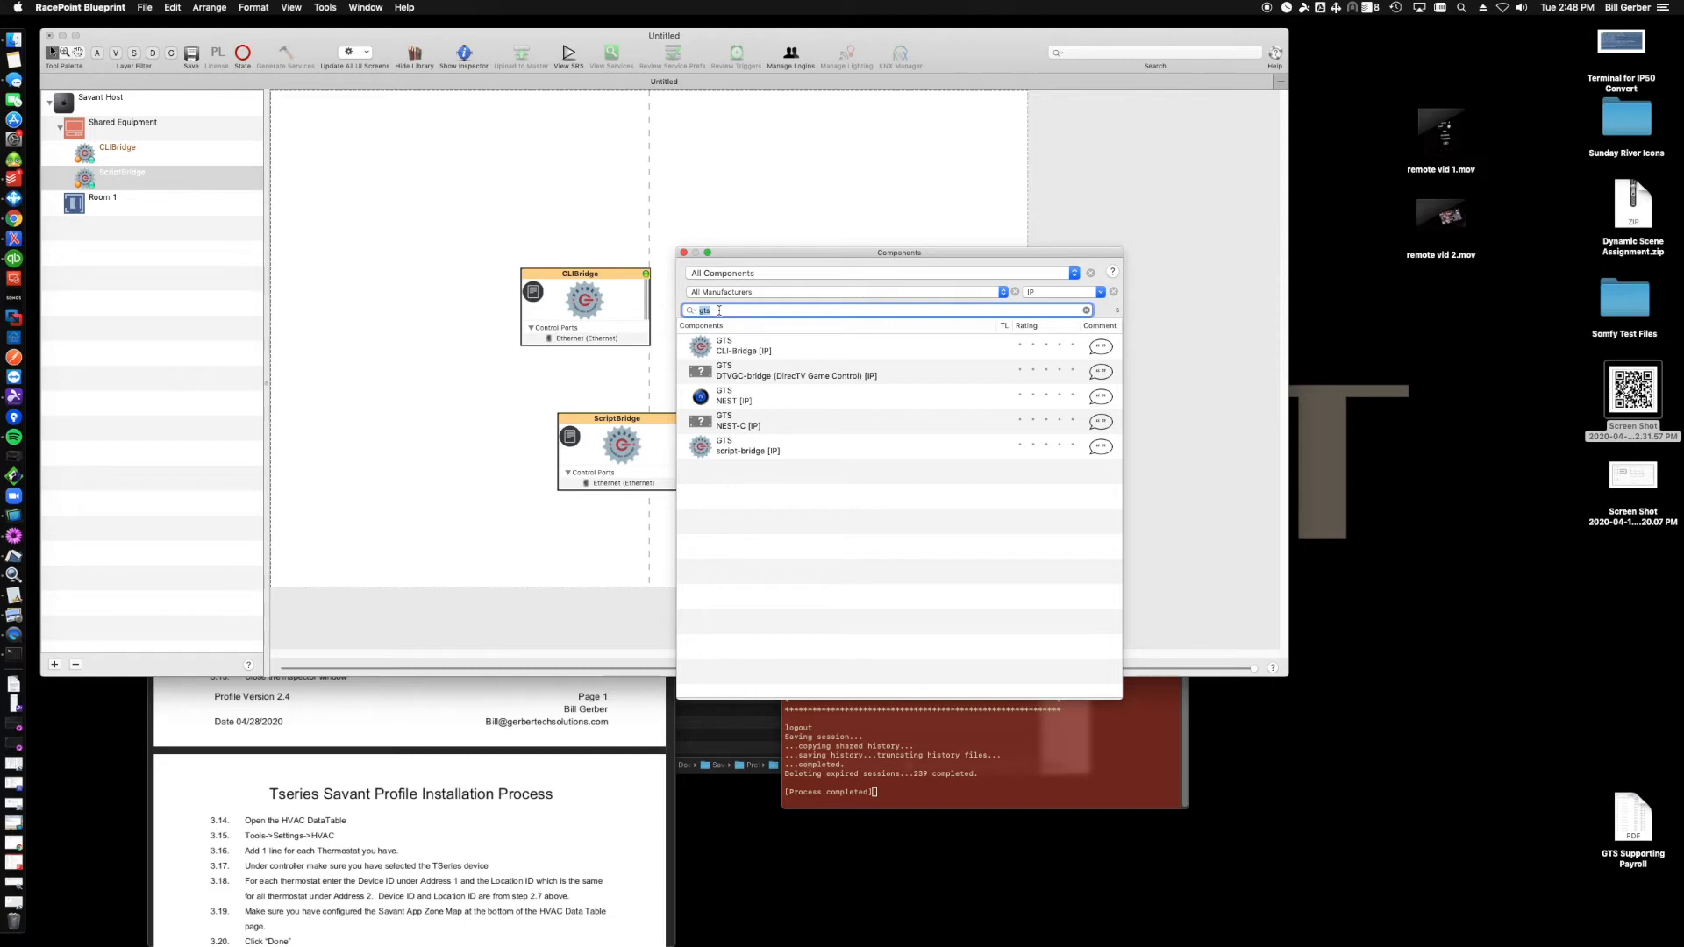
{"action": "type", "text": "Tser"}
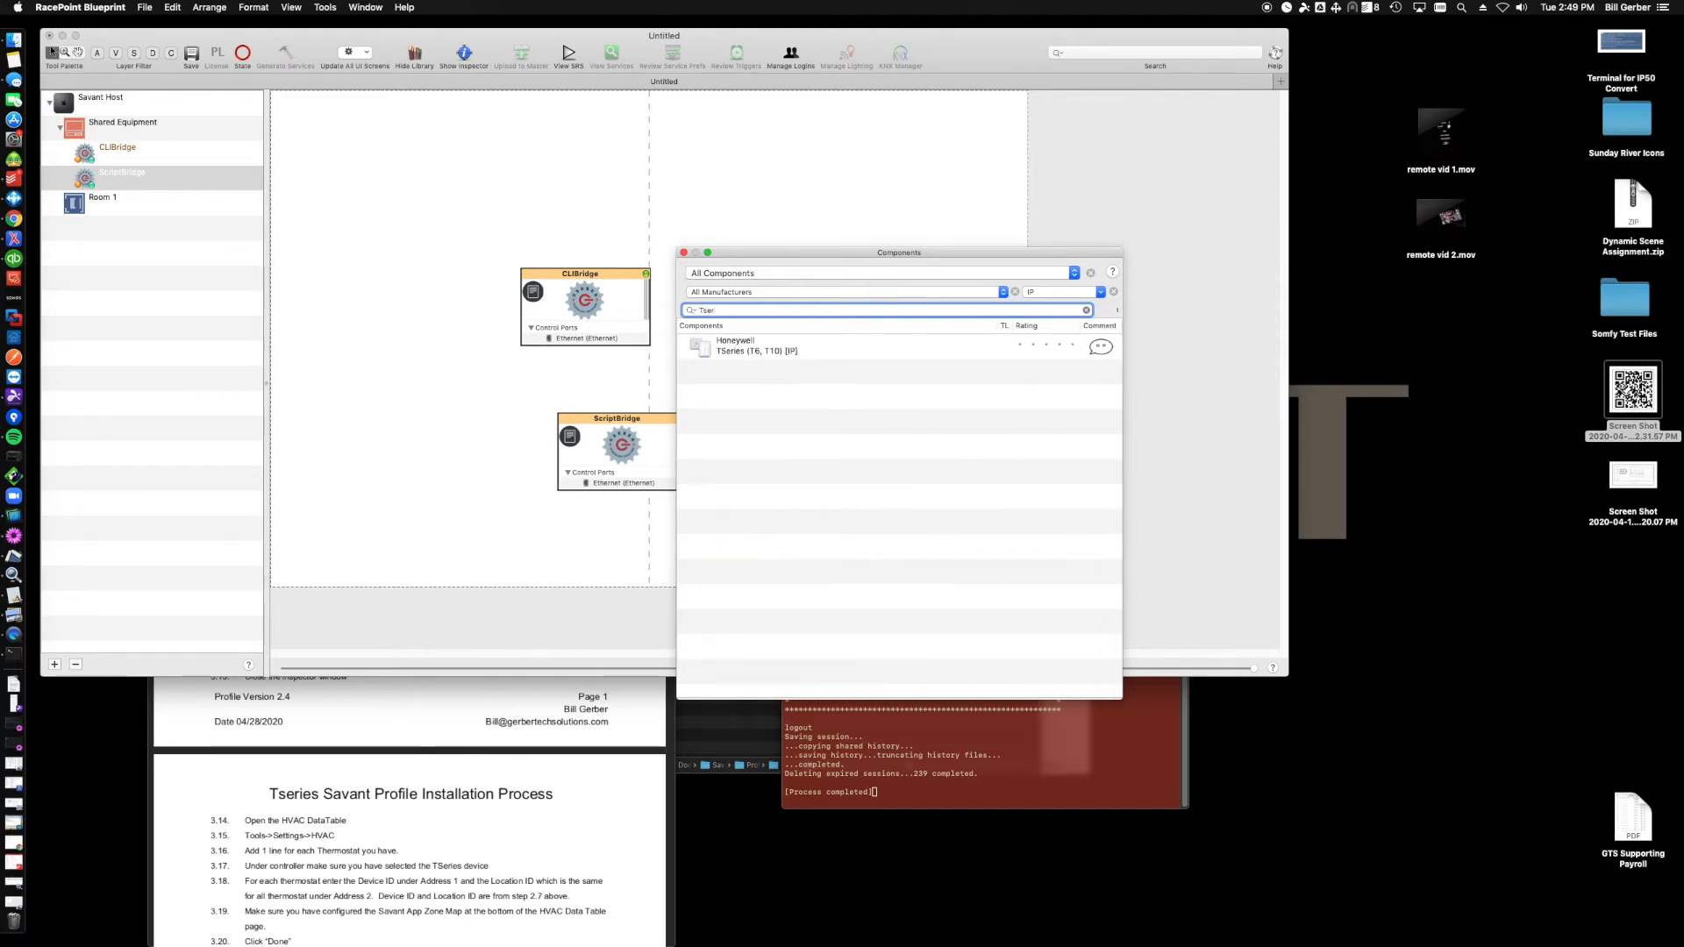
{"action": "type", "text": "i"}
{"action": "left_click_drag", "start_coordinate": [726, 346], "coordinate": [540, 529]}
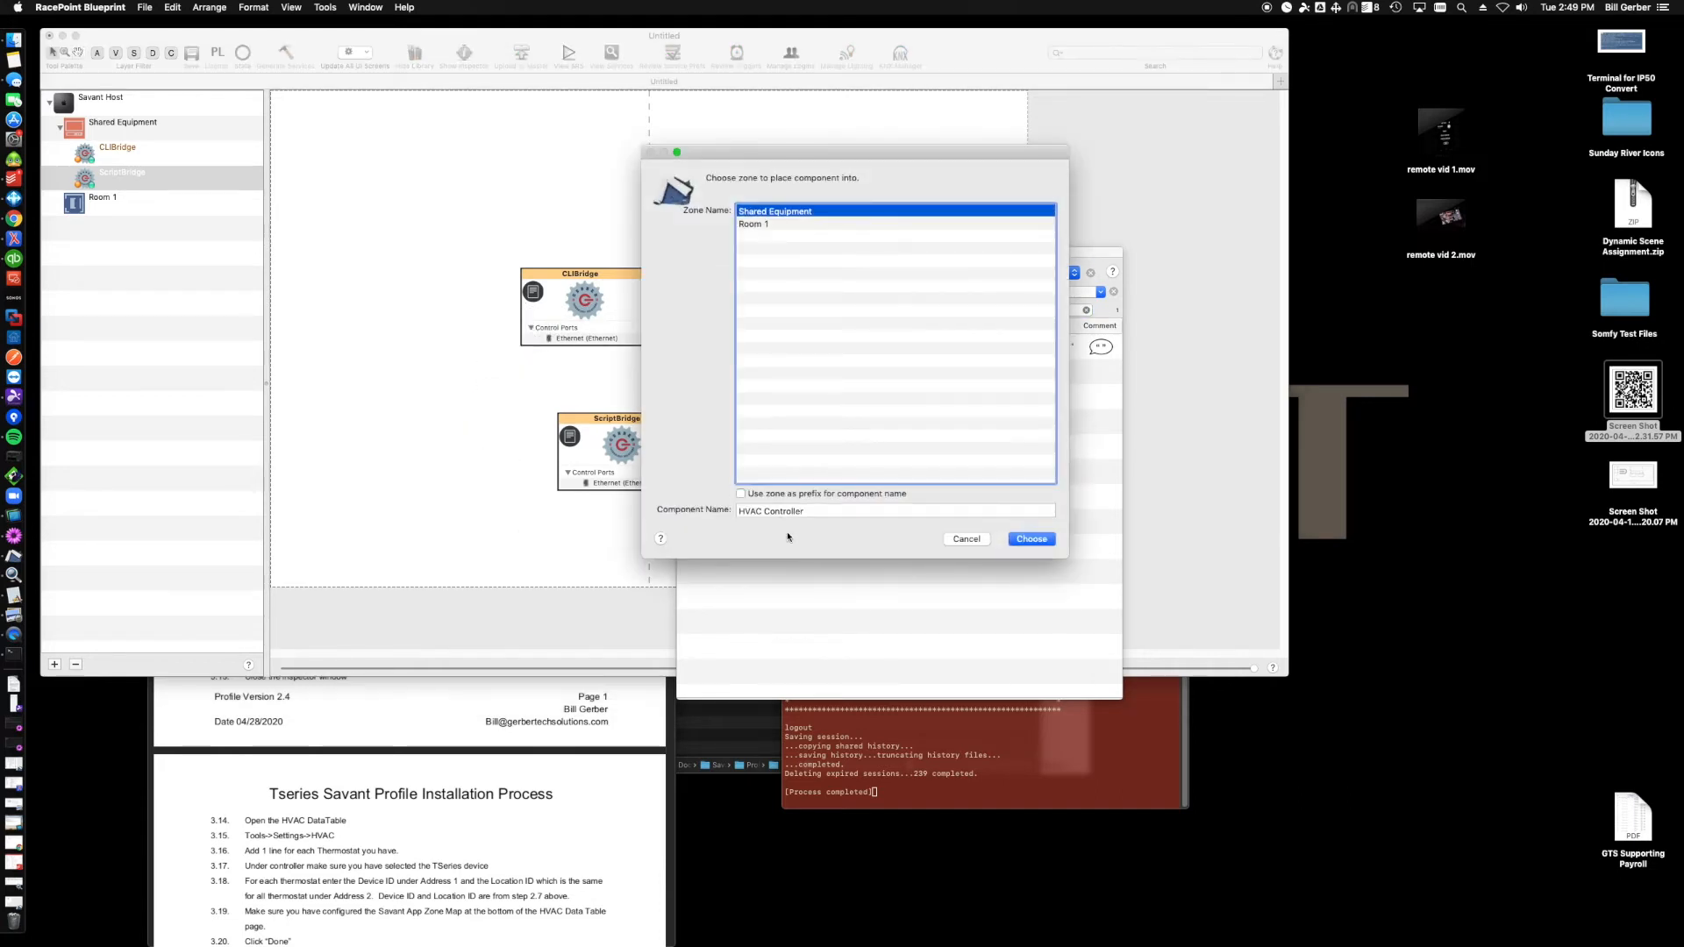
{"action": "key", "text": "Tab"}
{"action": "type", "text": "Honeywel"}
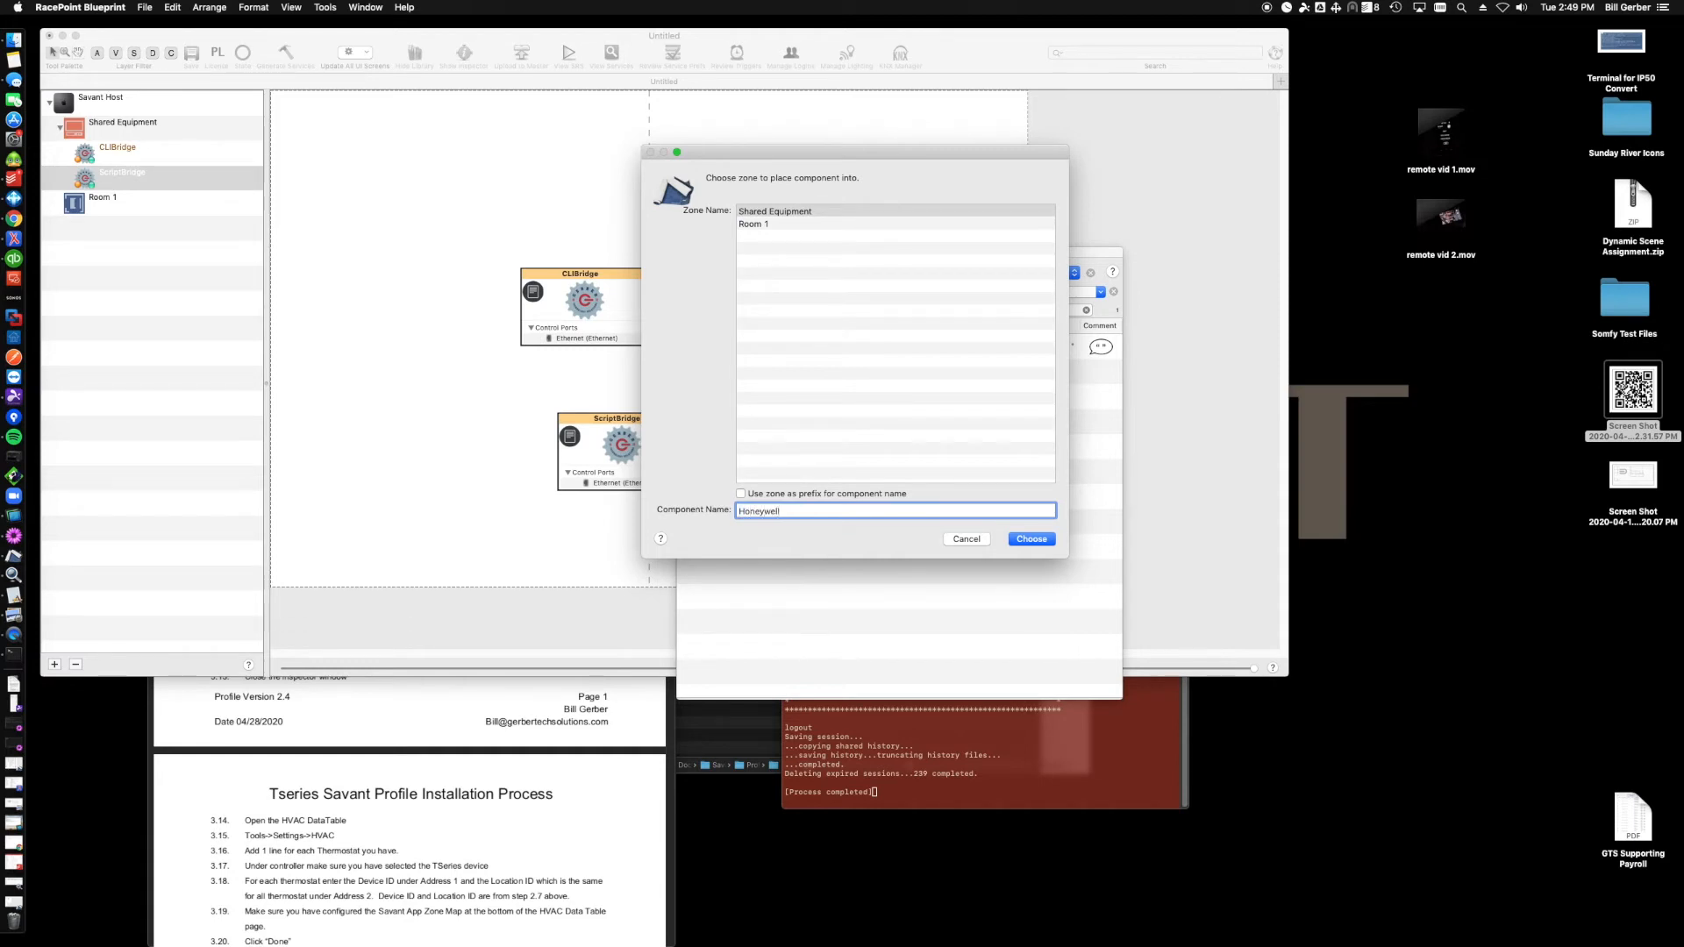
{"action": "type", "text": "l"}
{"action": "key", "text": "Return"}
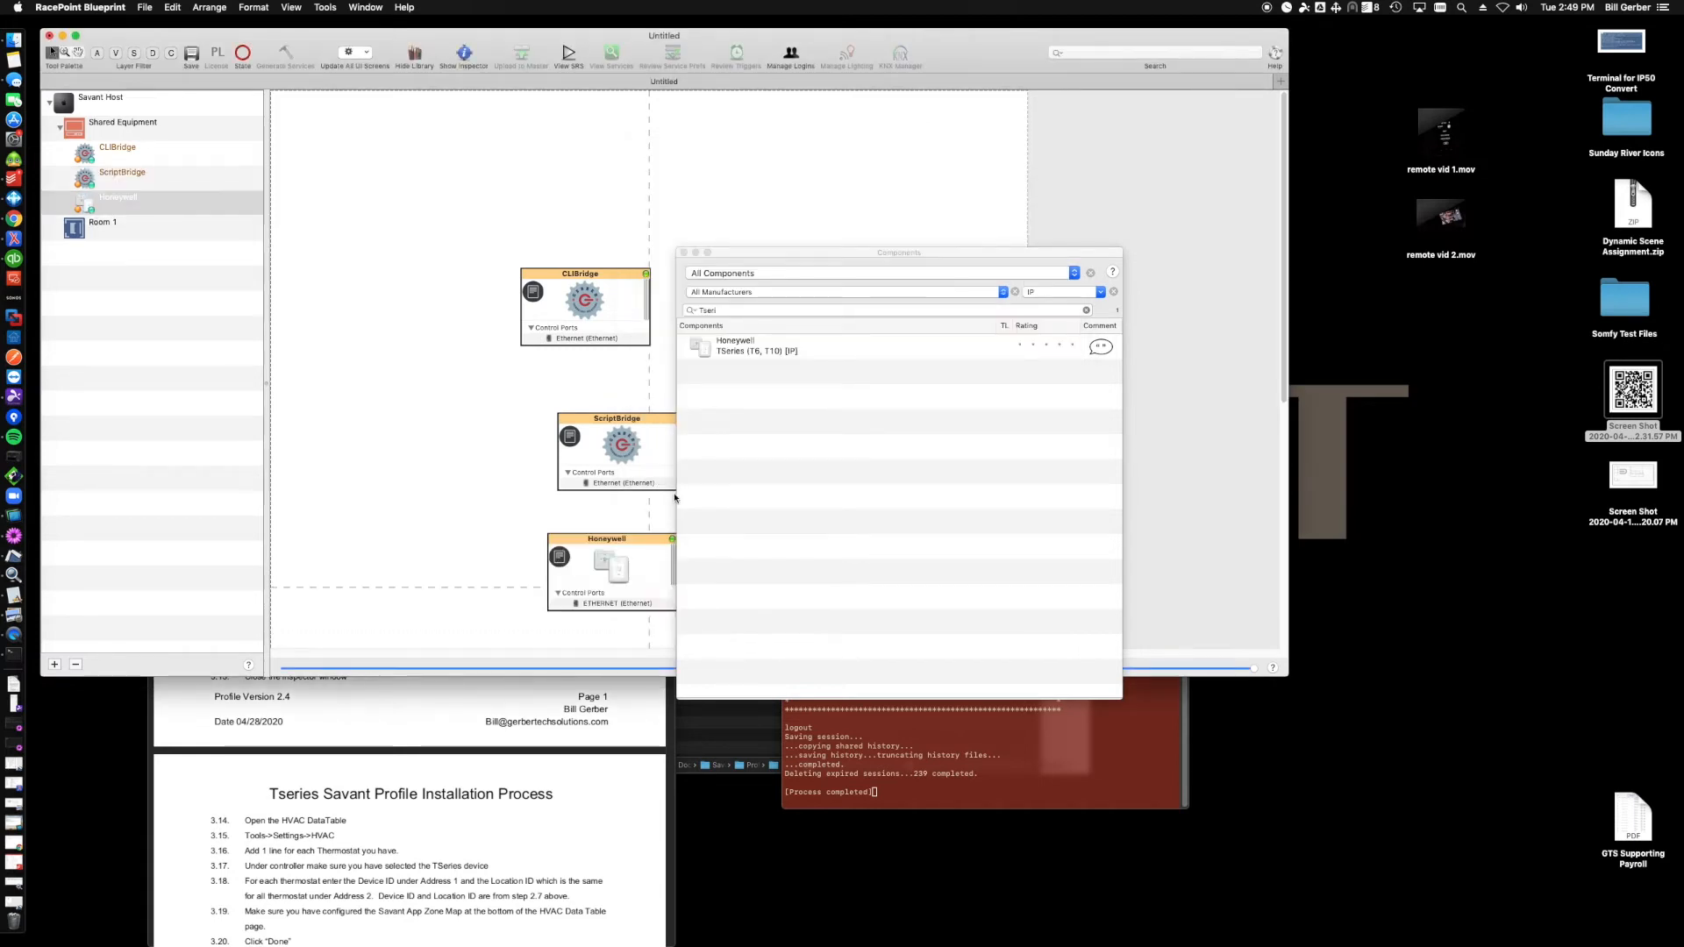
- Arrange the CLIBridge, ScriptBridge and Honeywell components in a column on the canvas
{"action": "left_click_drag", "start_coordinate": [602, 272], "coordinate": [575, 220]}
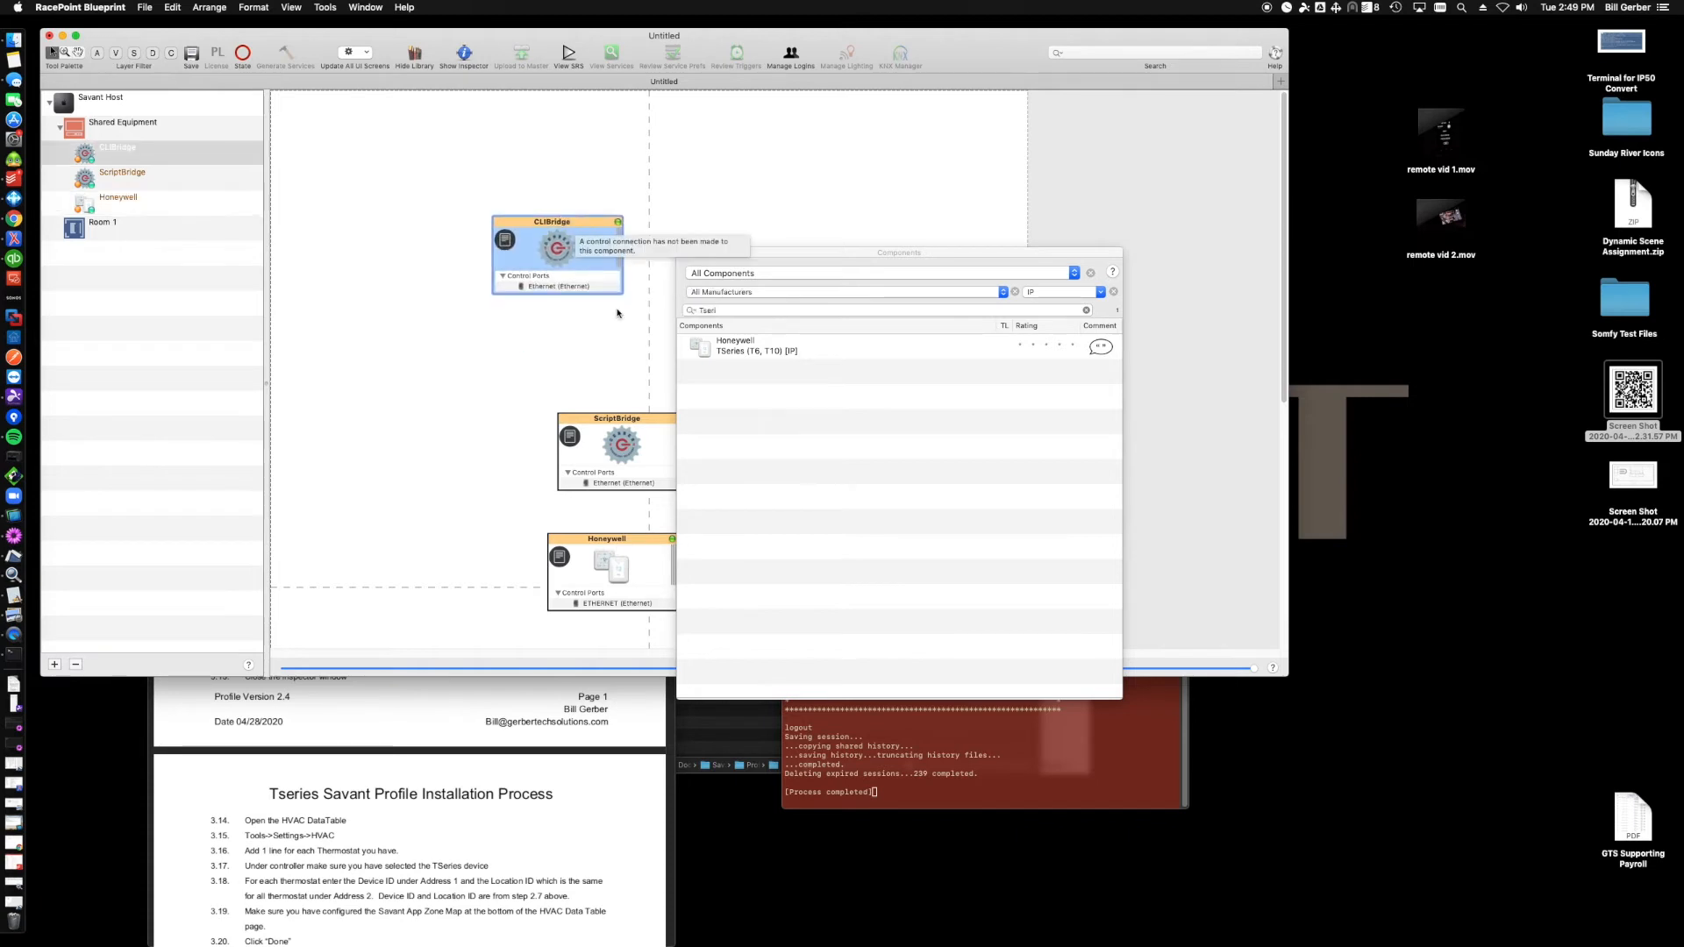
{"action": "left_click_drag", "start_coordinate": [629, 419], "coordinate": [565, 320]}
{"action": "left_click_drag", "start_coordinate": [631, 537], "coordinate": [577, 425]}
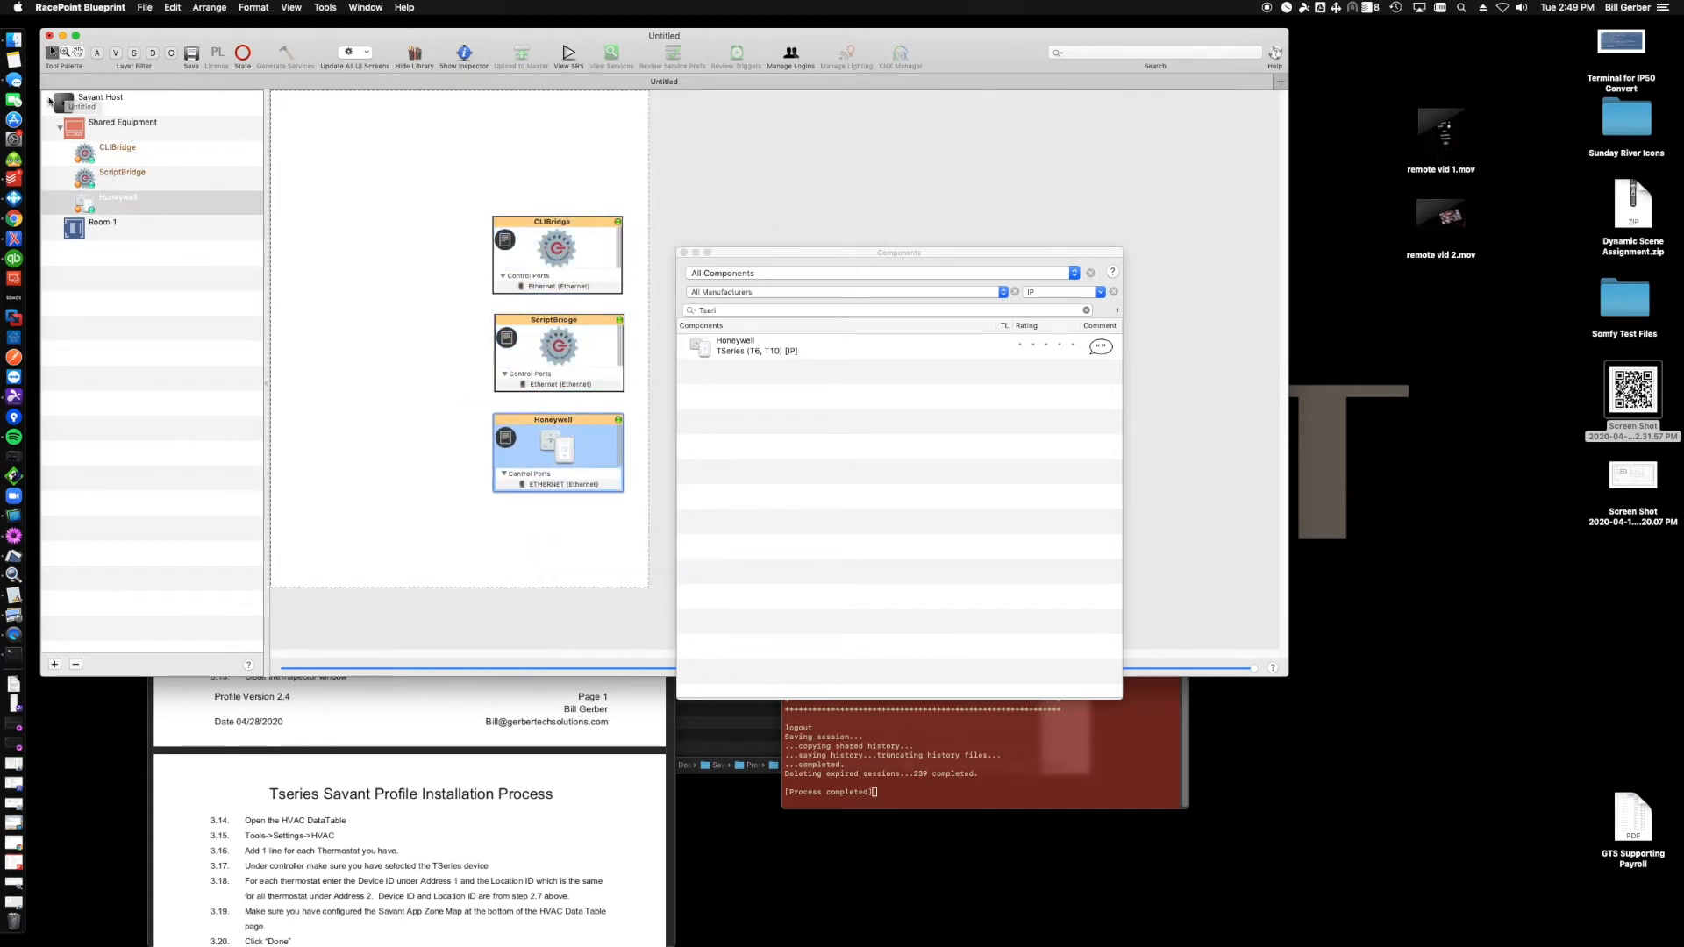
- Place the Savant Host on the canvas beside the bridge components
{"action": "left_click_drag", "start_coordinate": [169, 204], "coordinate": [318, 118]}
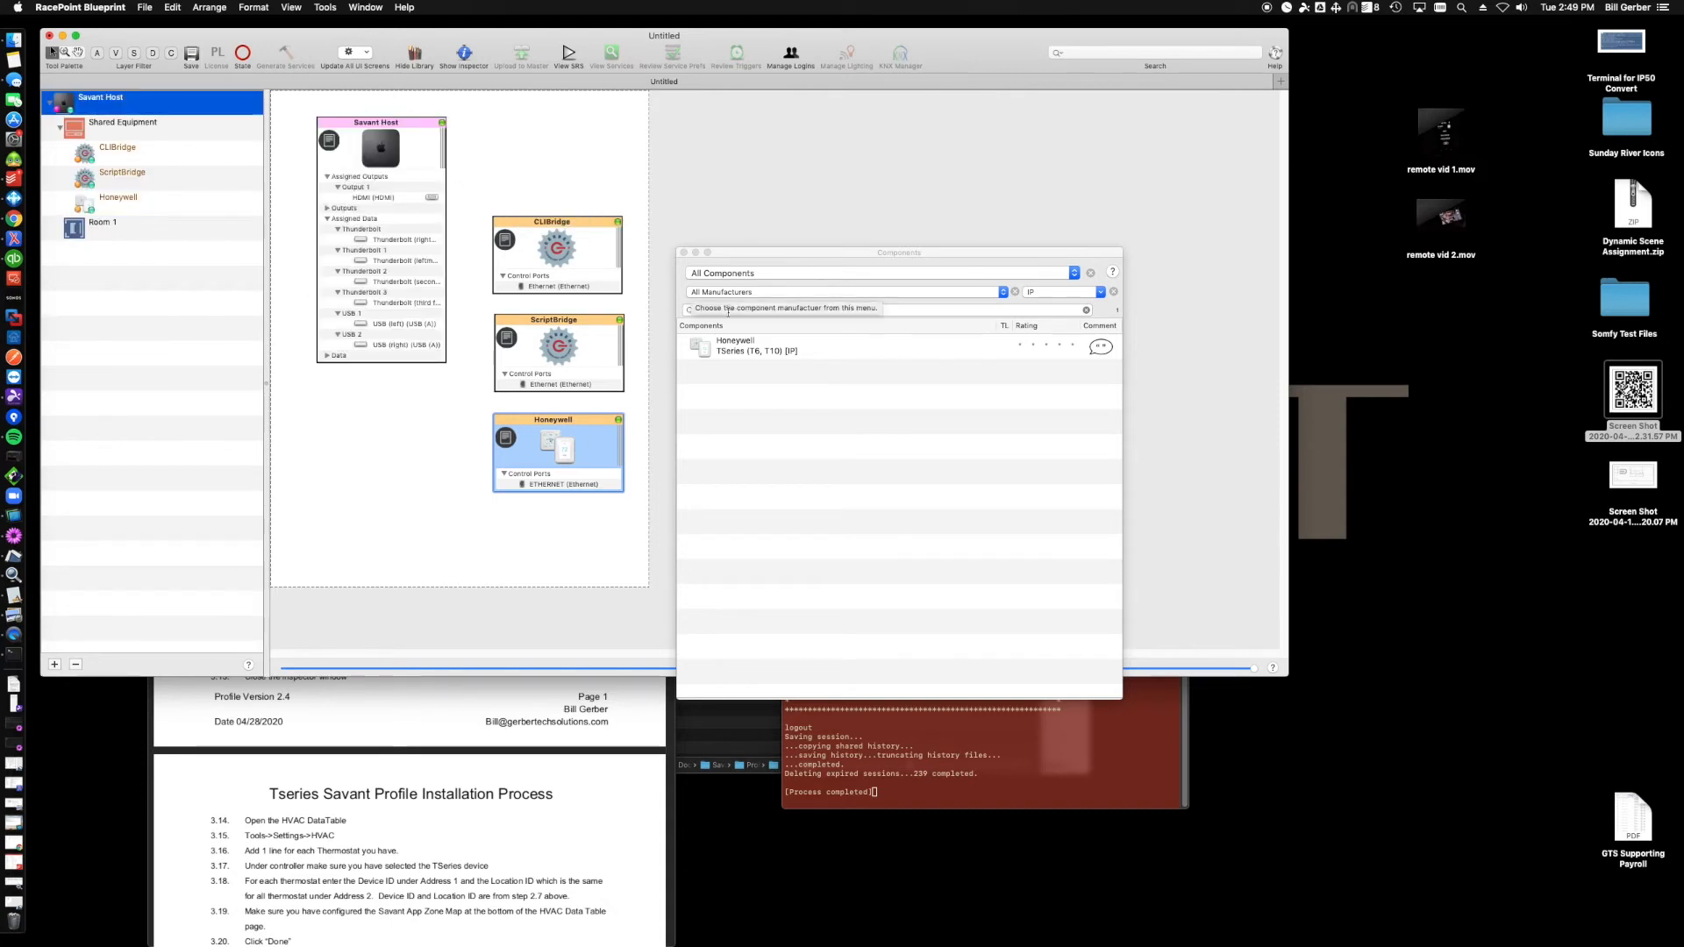
- Search the library for networkswitch across all control types and add the Generic NetworkSwitch to Shared Equipment named Network Switch
{"action": "left_click", "coordinate": [729, 310]}
{"action": "type", "text": "netw"}
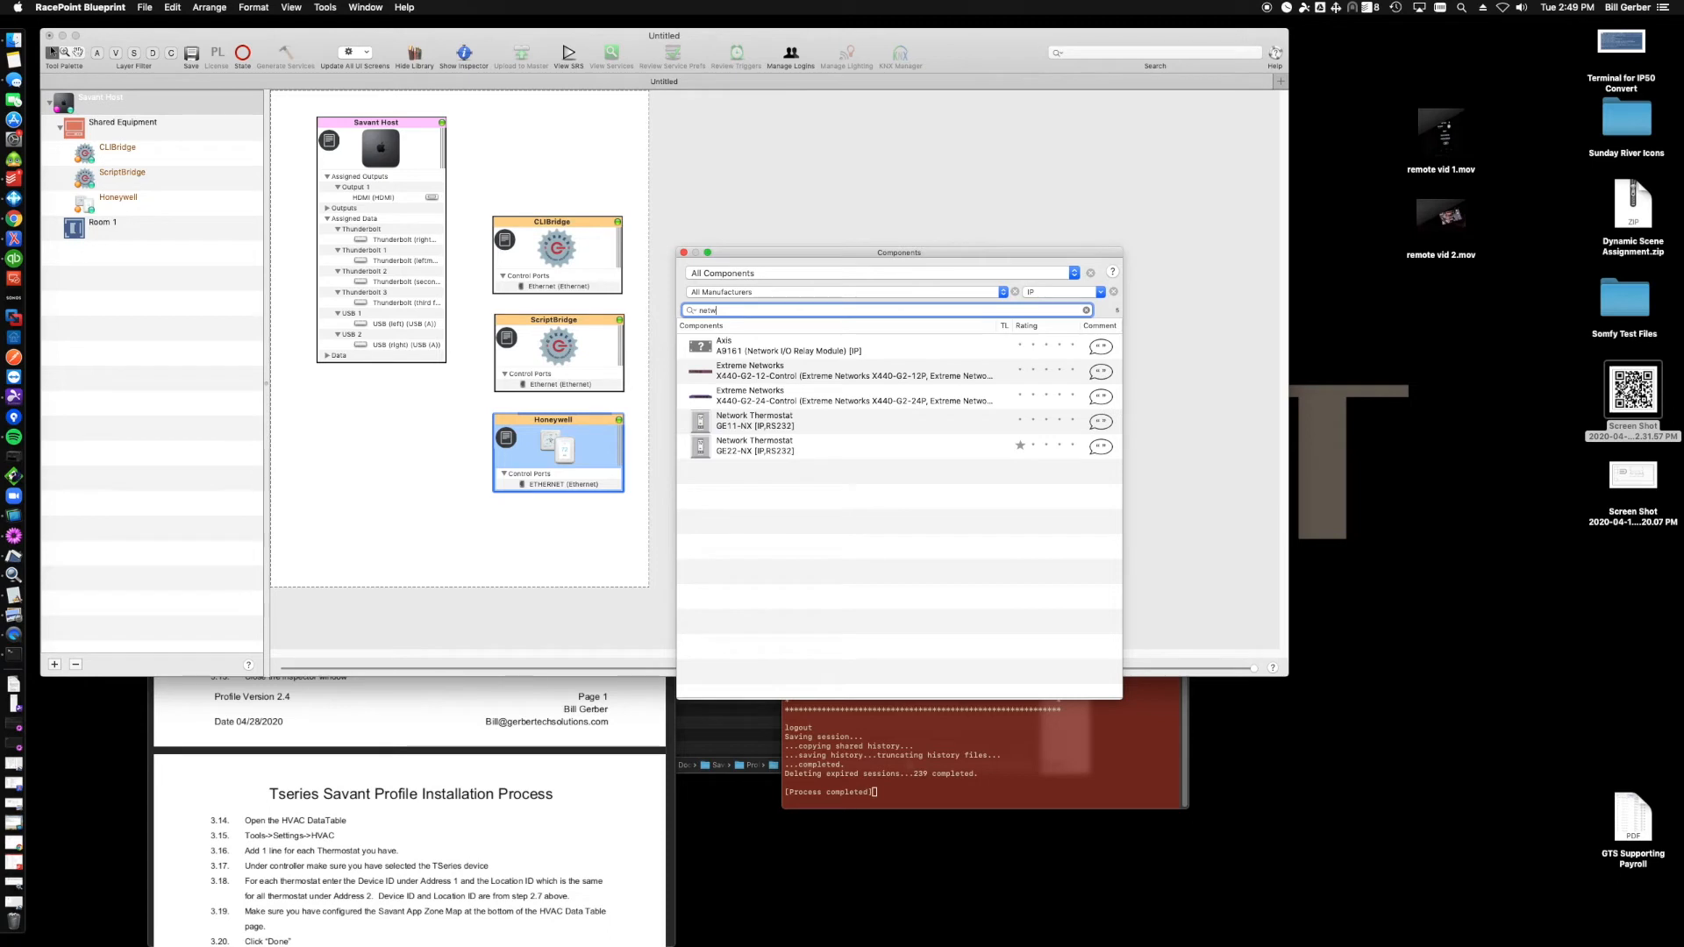
{"action": "type", "text": "orkswitch"}
{"action": "key", "text": "BackSpace"}
{"action": "key", "text": "BackSpace"}
{"action": "key", "text": "BackSpace"}
{"action": "key", "text": "BackSpace"}
{"action": "key", "text": "BackSpace"}
{"action": "key", "text": "BackSpace"}
{"action": "key", "text": "BackSpace"}
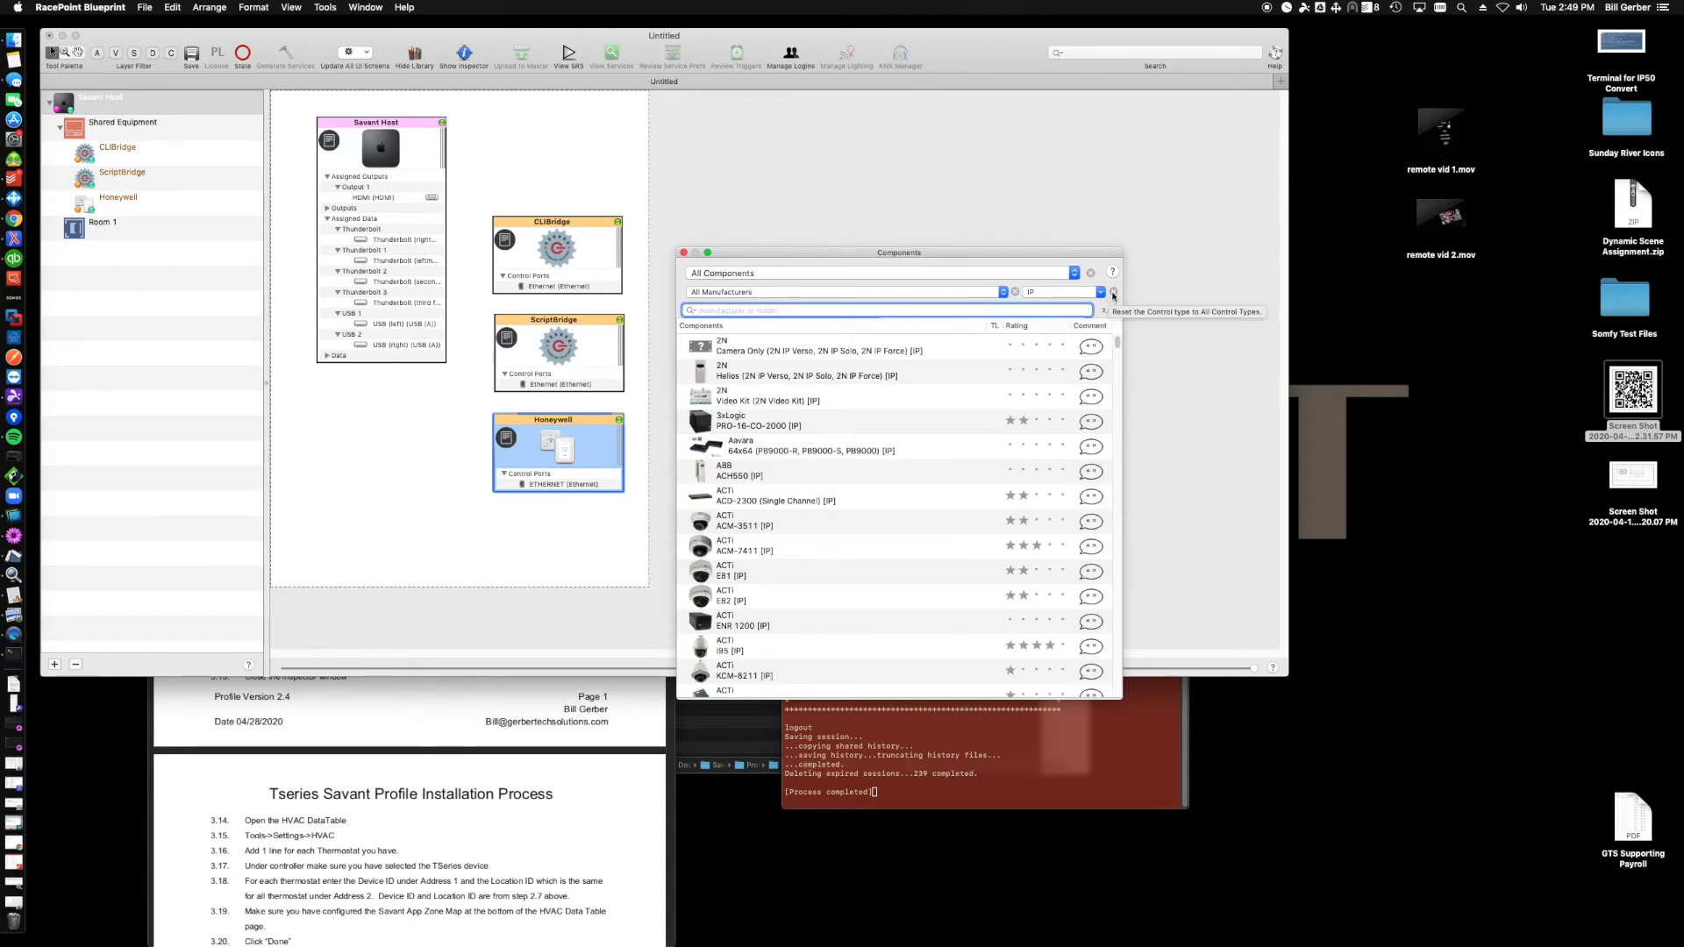
{"action": "type", "text": "networkswitch"}
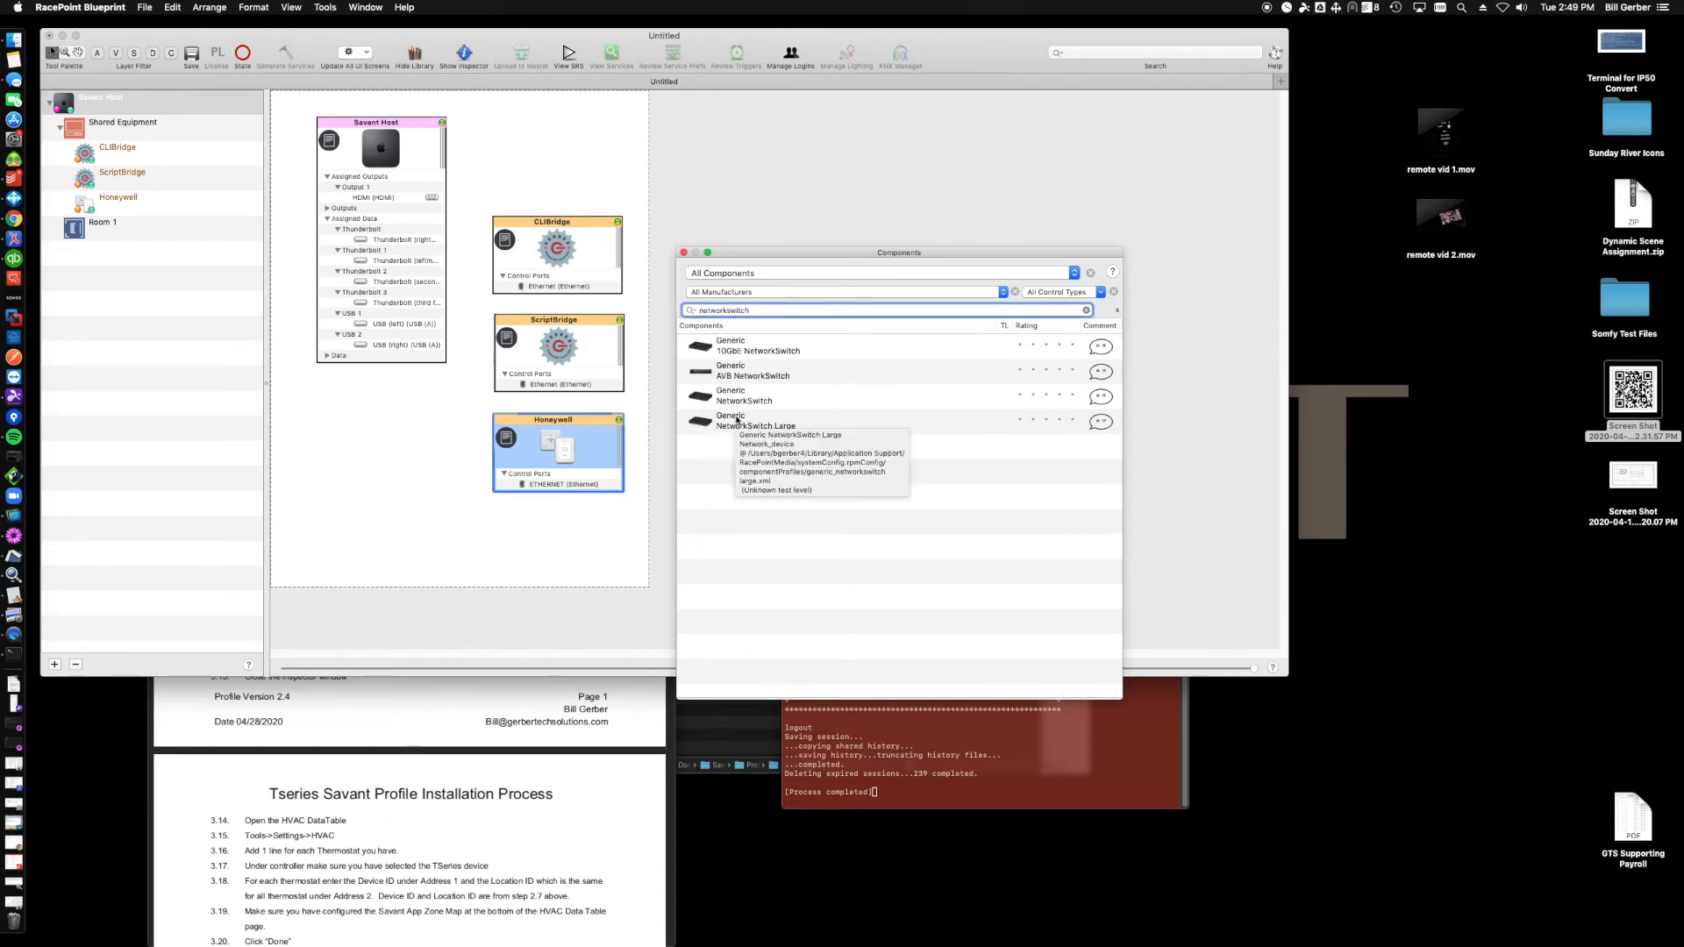
{"action": "left_click_drag", "start_coordinate": [739, 397], "coordinate": [370, 424]}
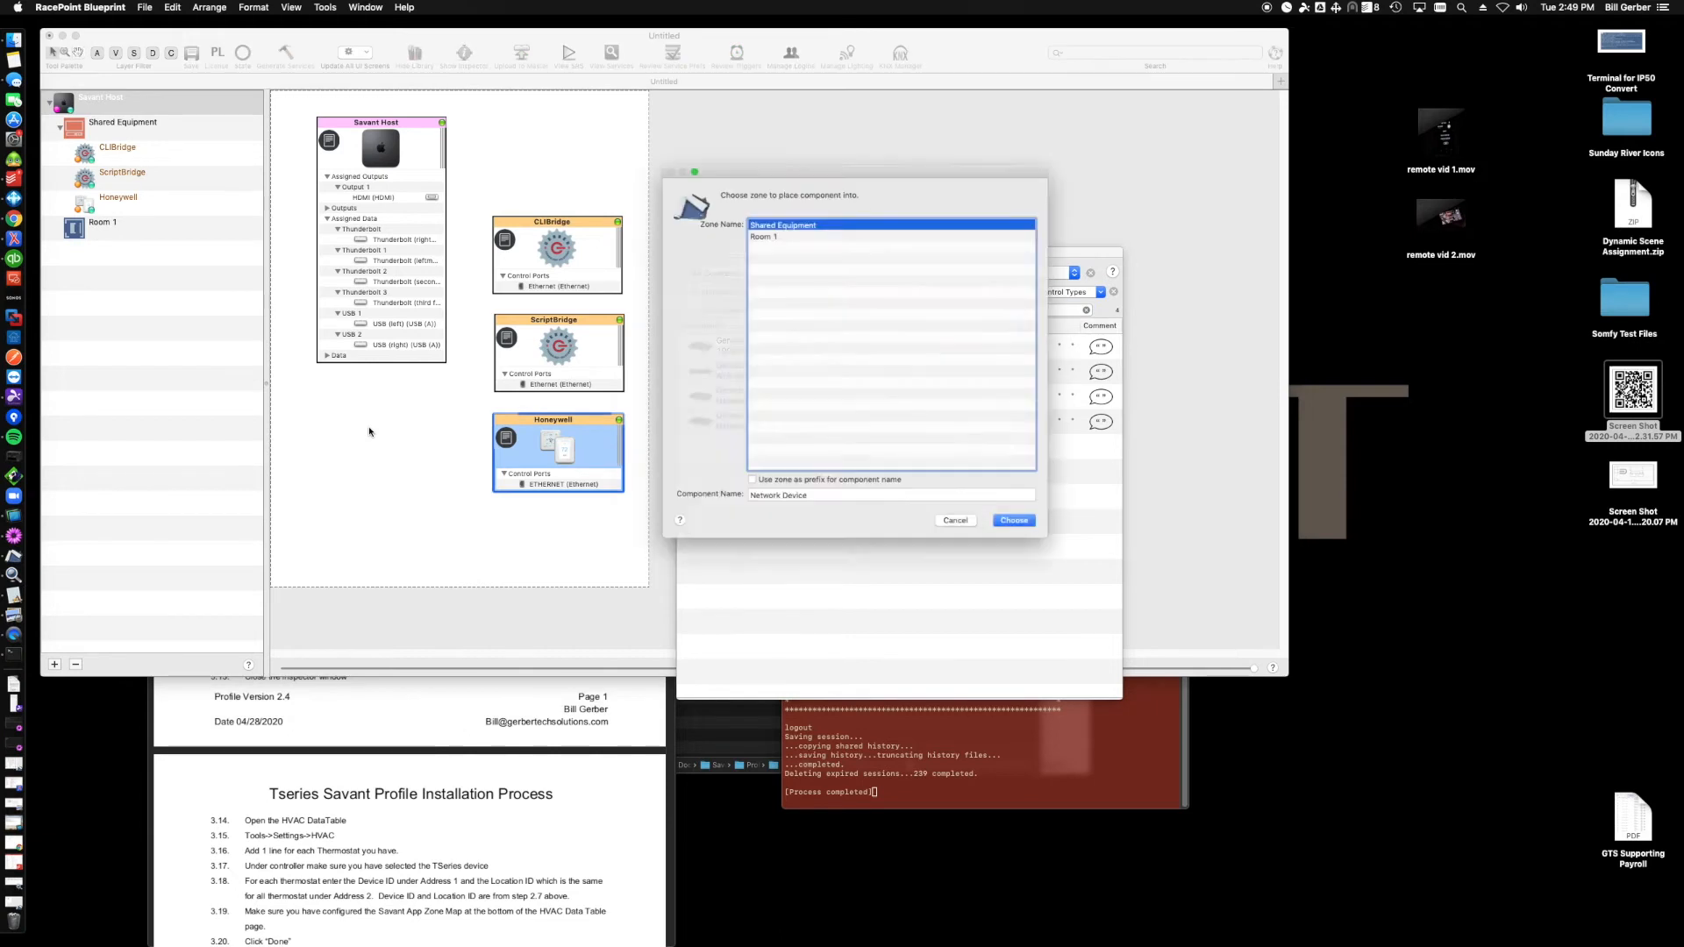
{"action": "double_click", "coordinate": [785, 512]}
{"action": "type", "text": "Setwork Switch"}
{"action": "key", "text": "Return"}
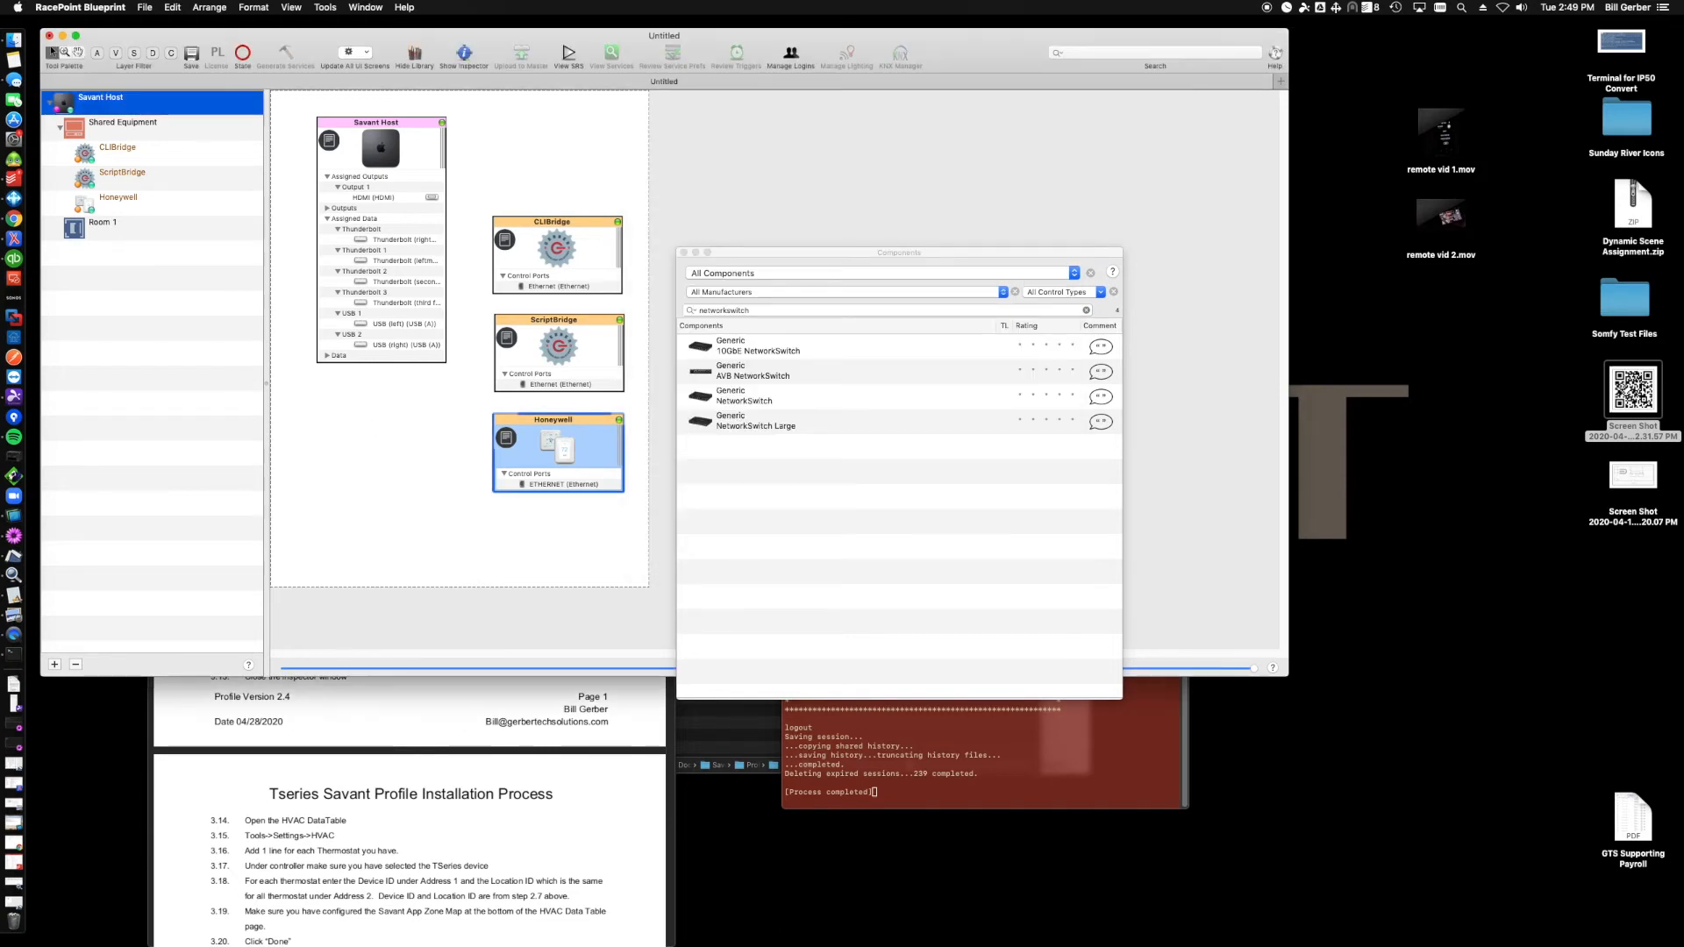
- Connect the Network Switch's Port 1 Ethernet to the Savant Host's Ethernet port
{"action": "left_click_drag", "start_coordinate": [469, 456], "coordinate": [416, 407]}
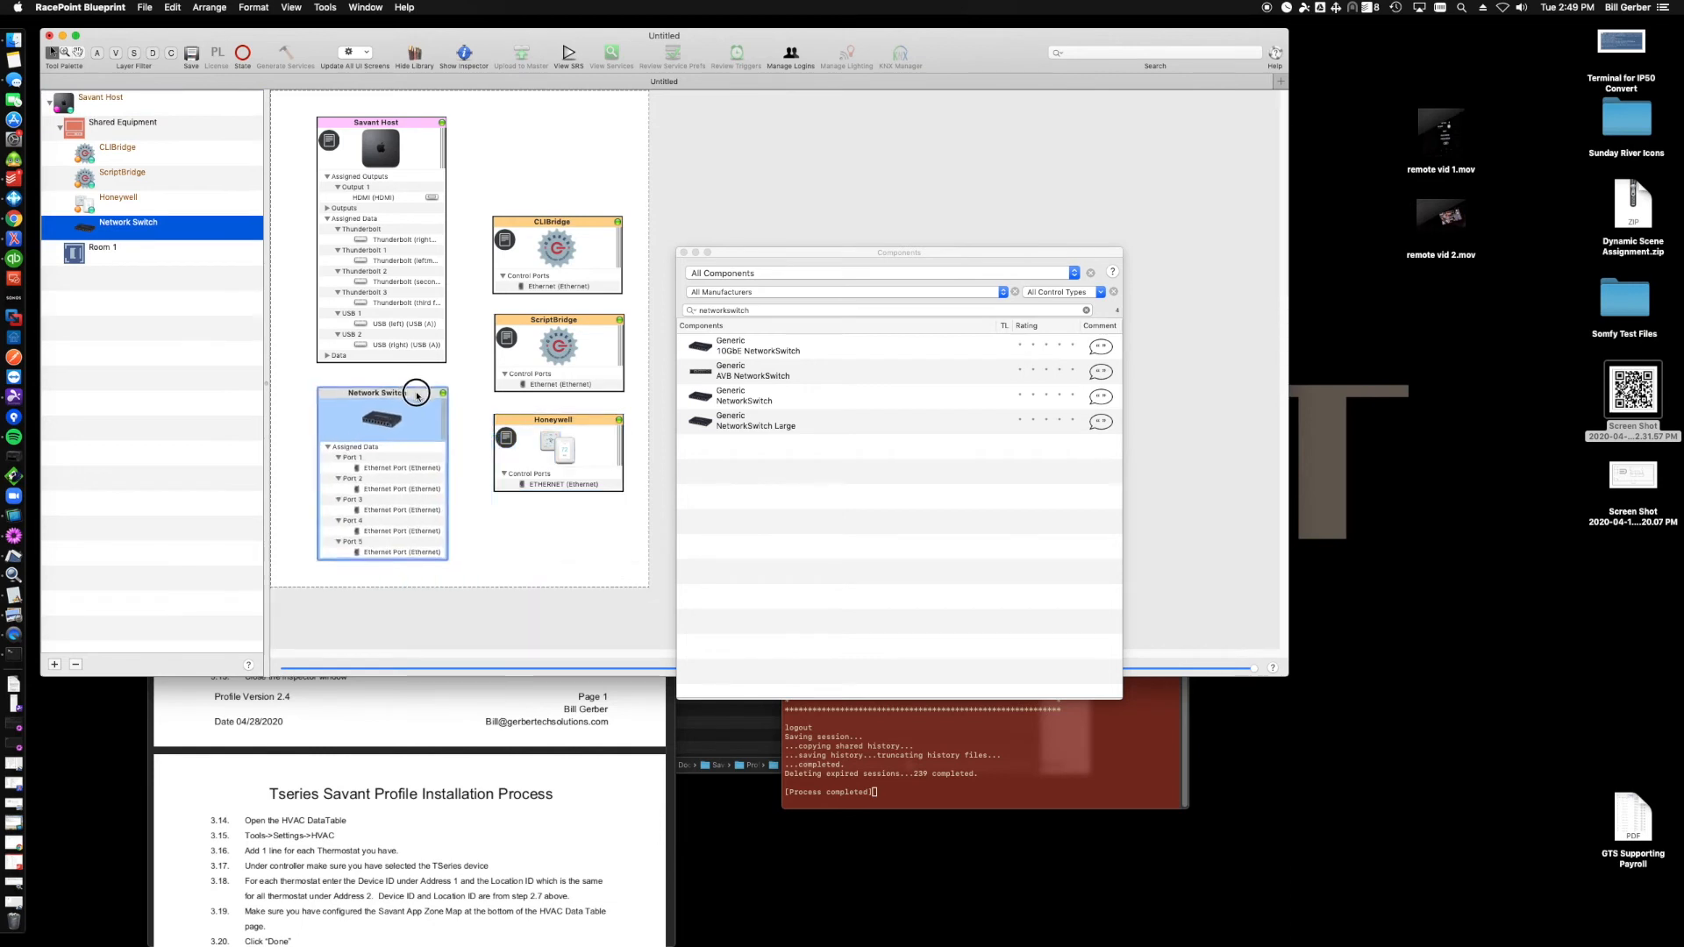
{"action": "left_click", "coordinate": [399, 471]}
{"action": "mouse_move", "coordinate": [417, 488]}
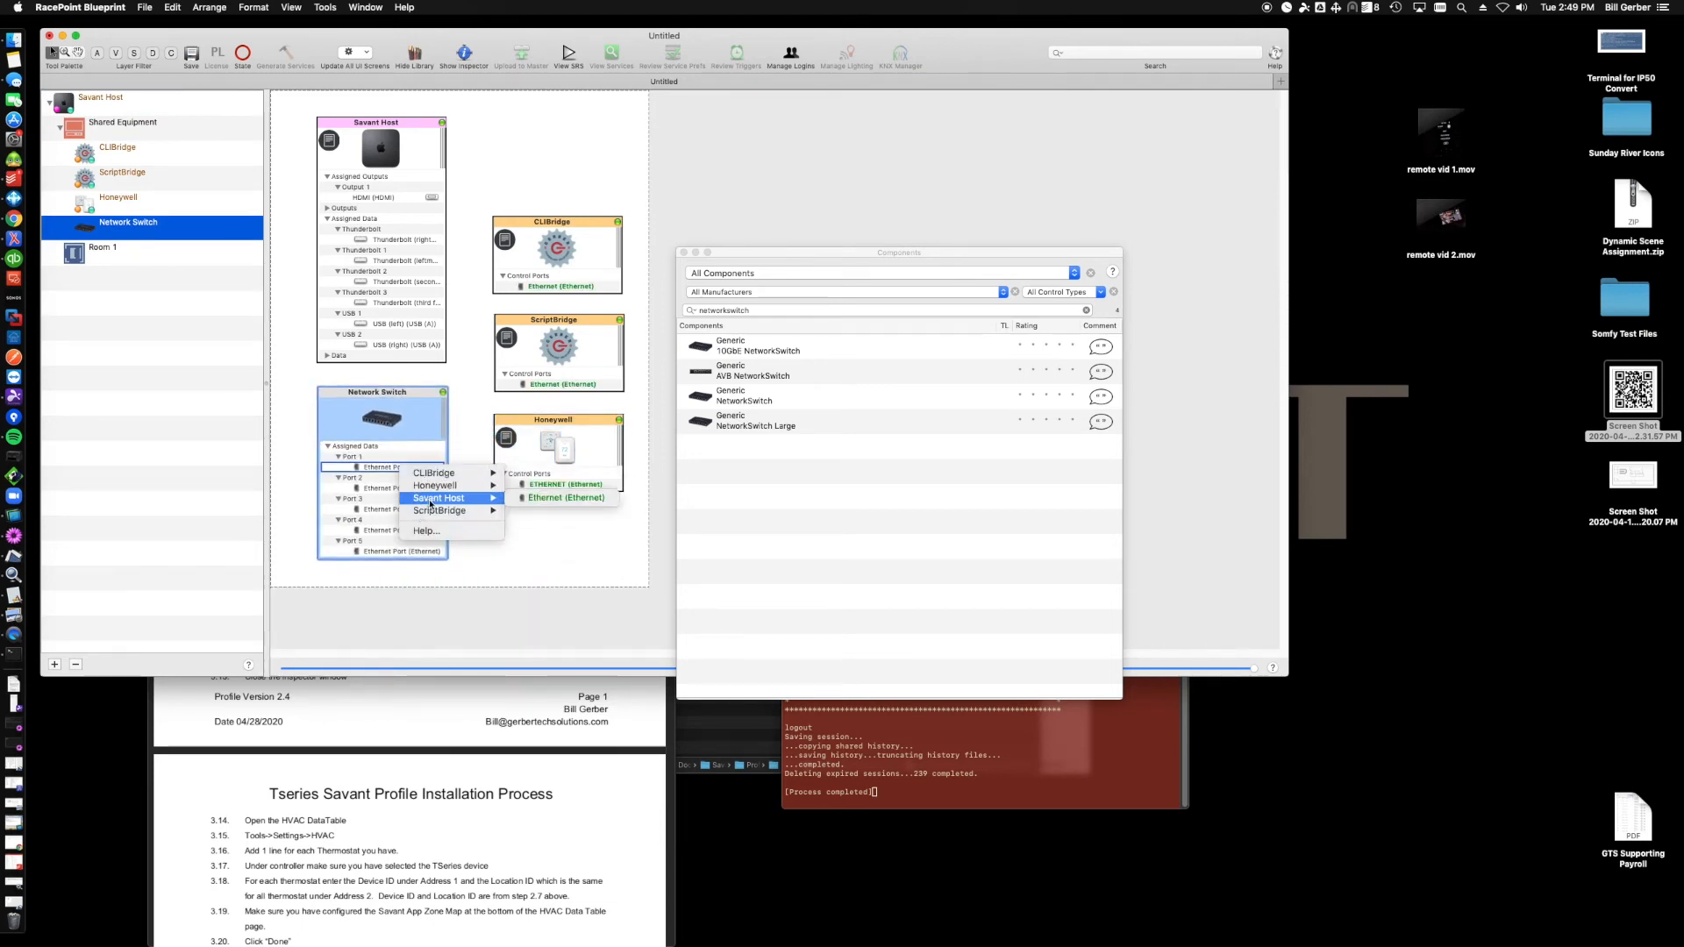
{"action": "left_click", "coordinate": [532, 500]}
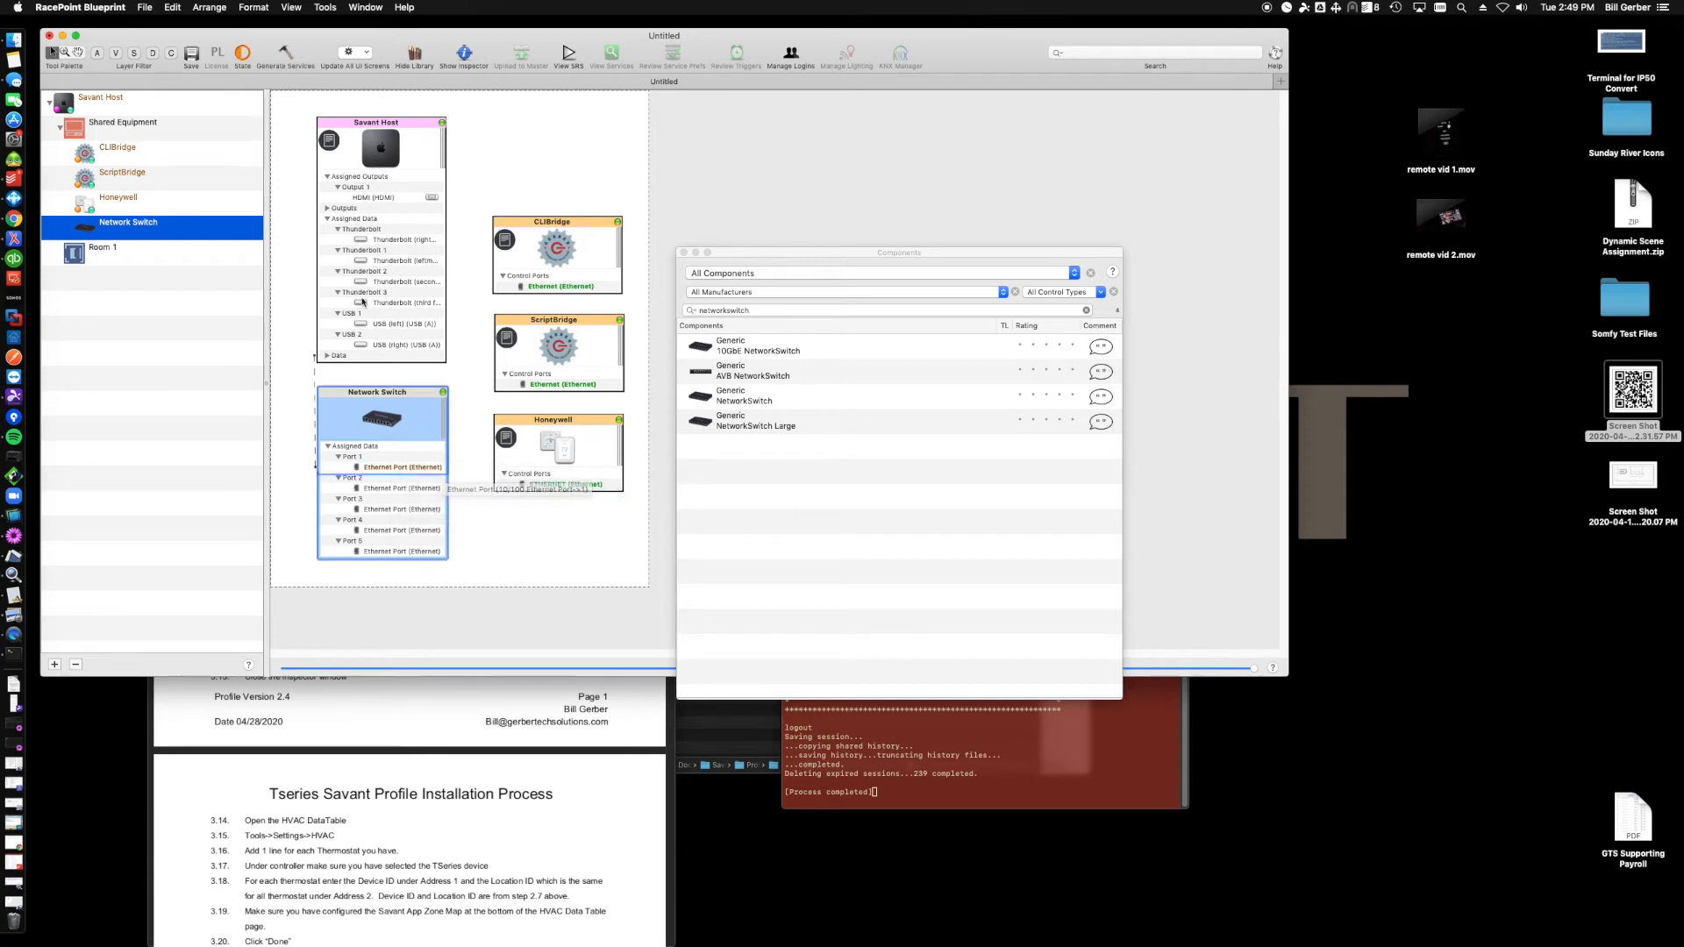
- Collapse the Savant Host block and move the Network Switch directly beneath it
{"action": "left_click", "coordinate": [327, 356]}
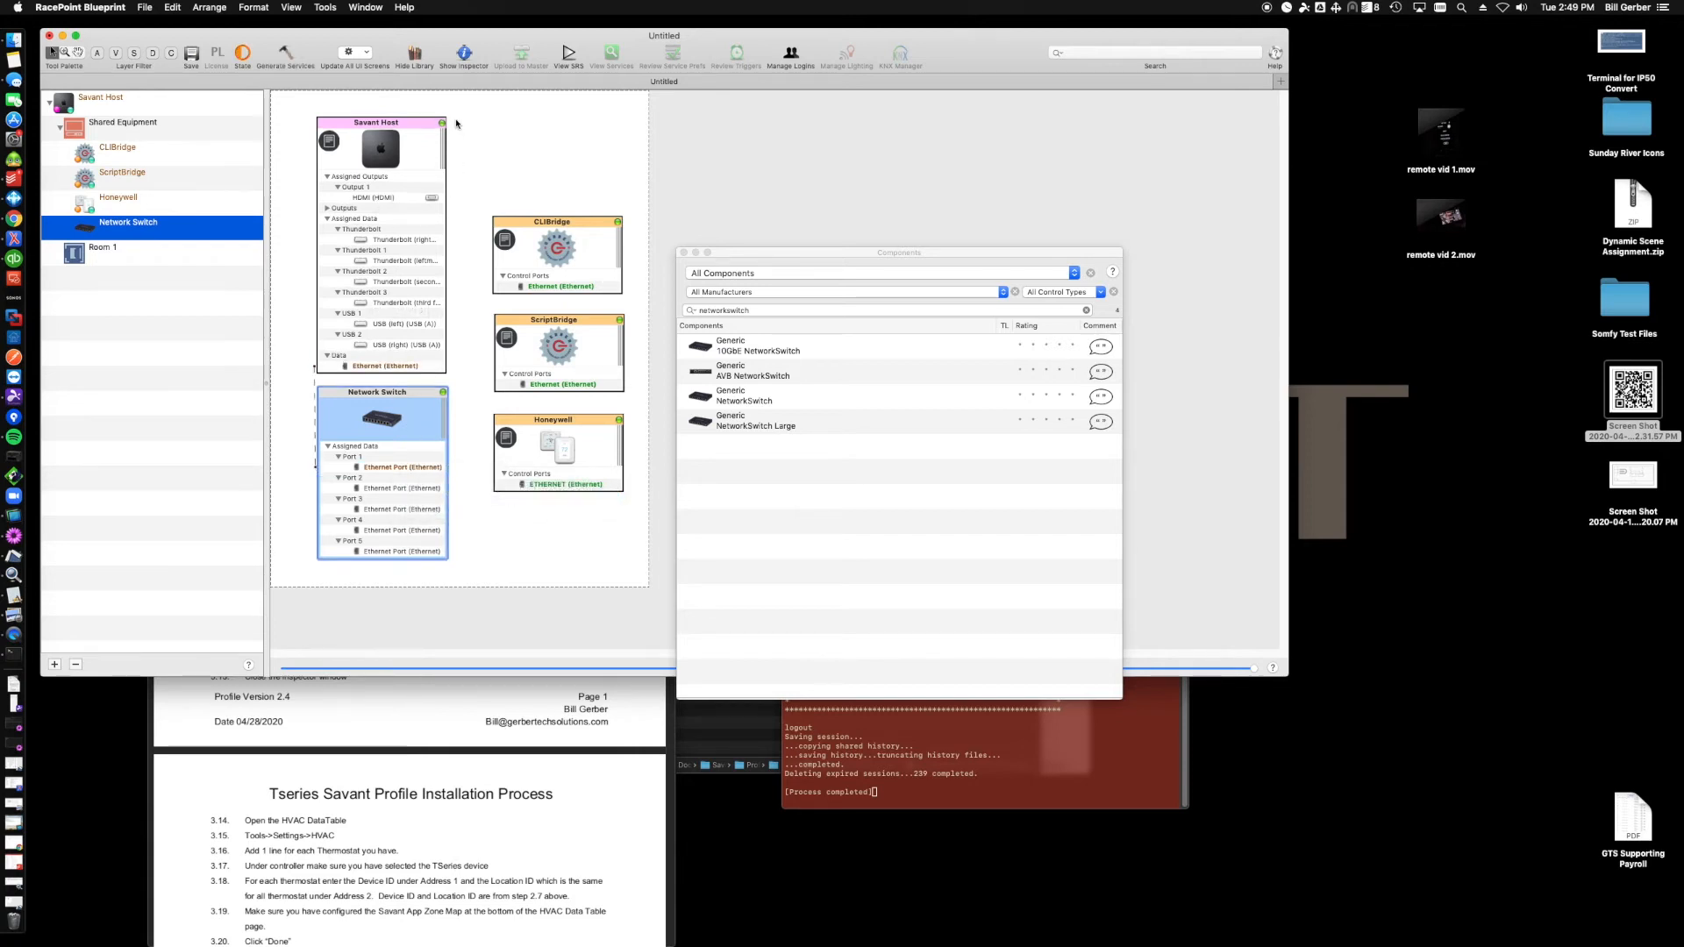
{"action": "left_click", "coordinate": [442, 123]}
{"action": "left_click_drag", "start_coordinate": [406, 391], "coordinate": [400, 223]}
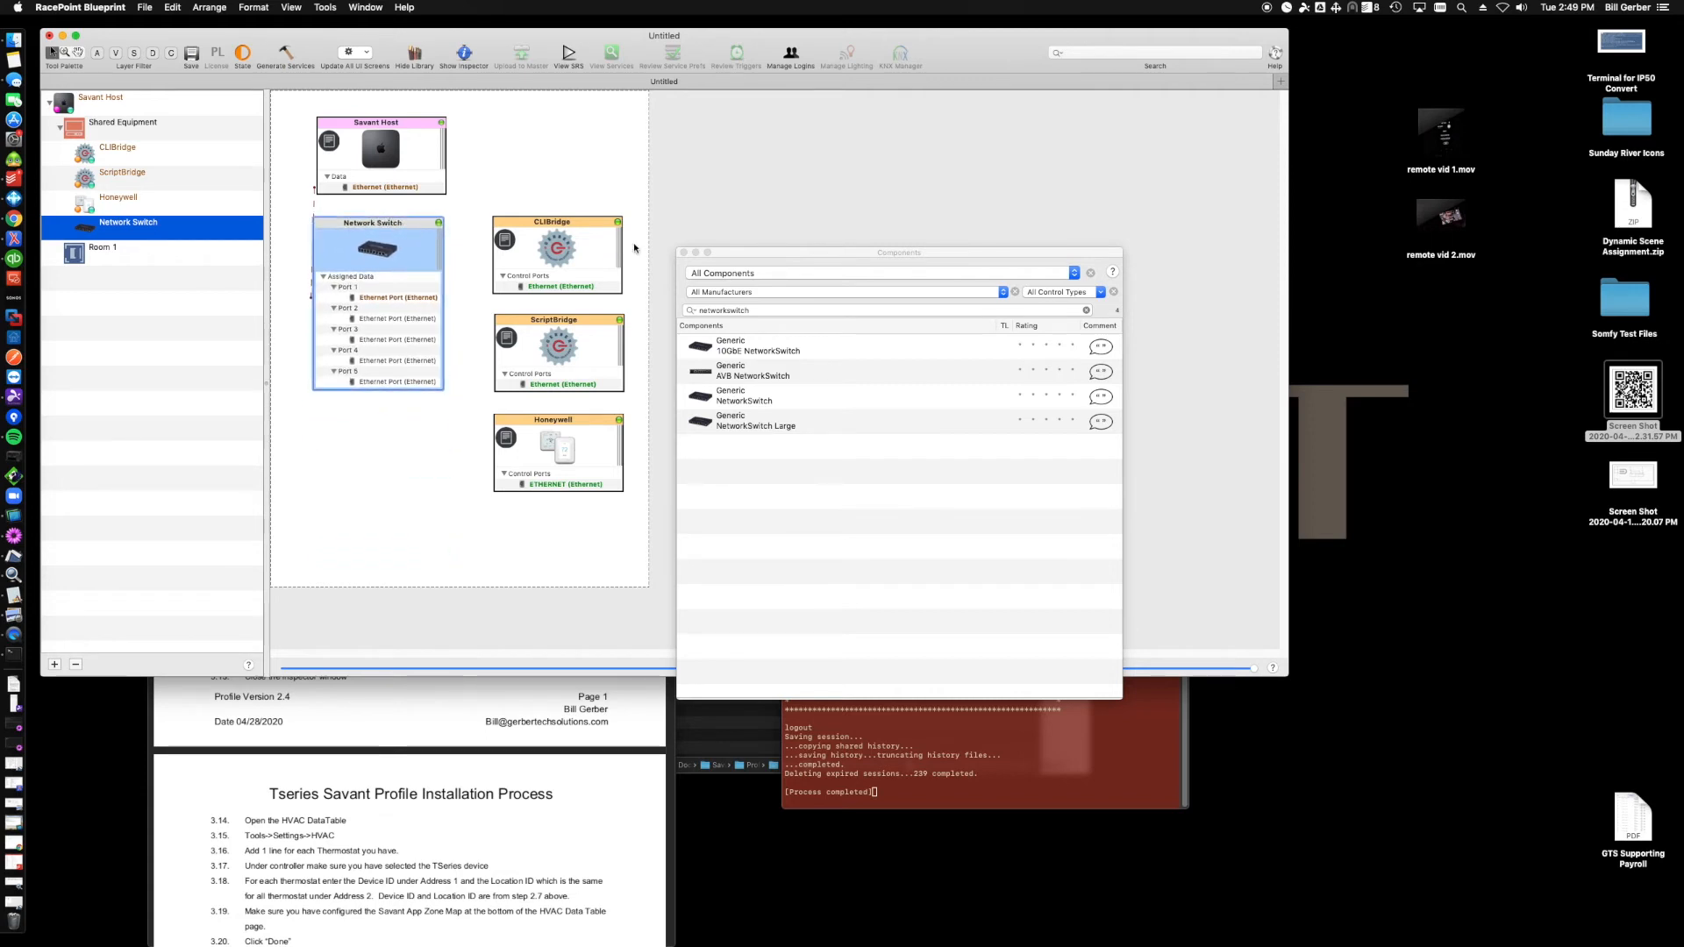
- Close the library, open the CLI-Bridge documentation notes and copy the 127.0.0.1 wire address
{"action": "left_click", "coordinate": [685, 253]}
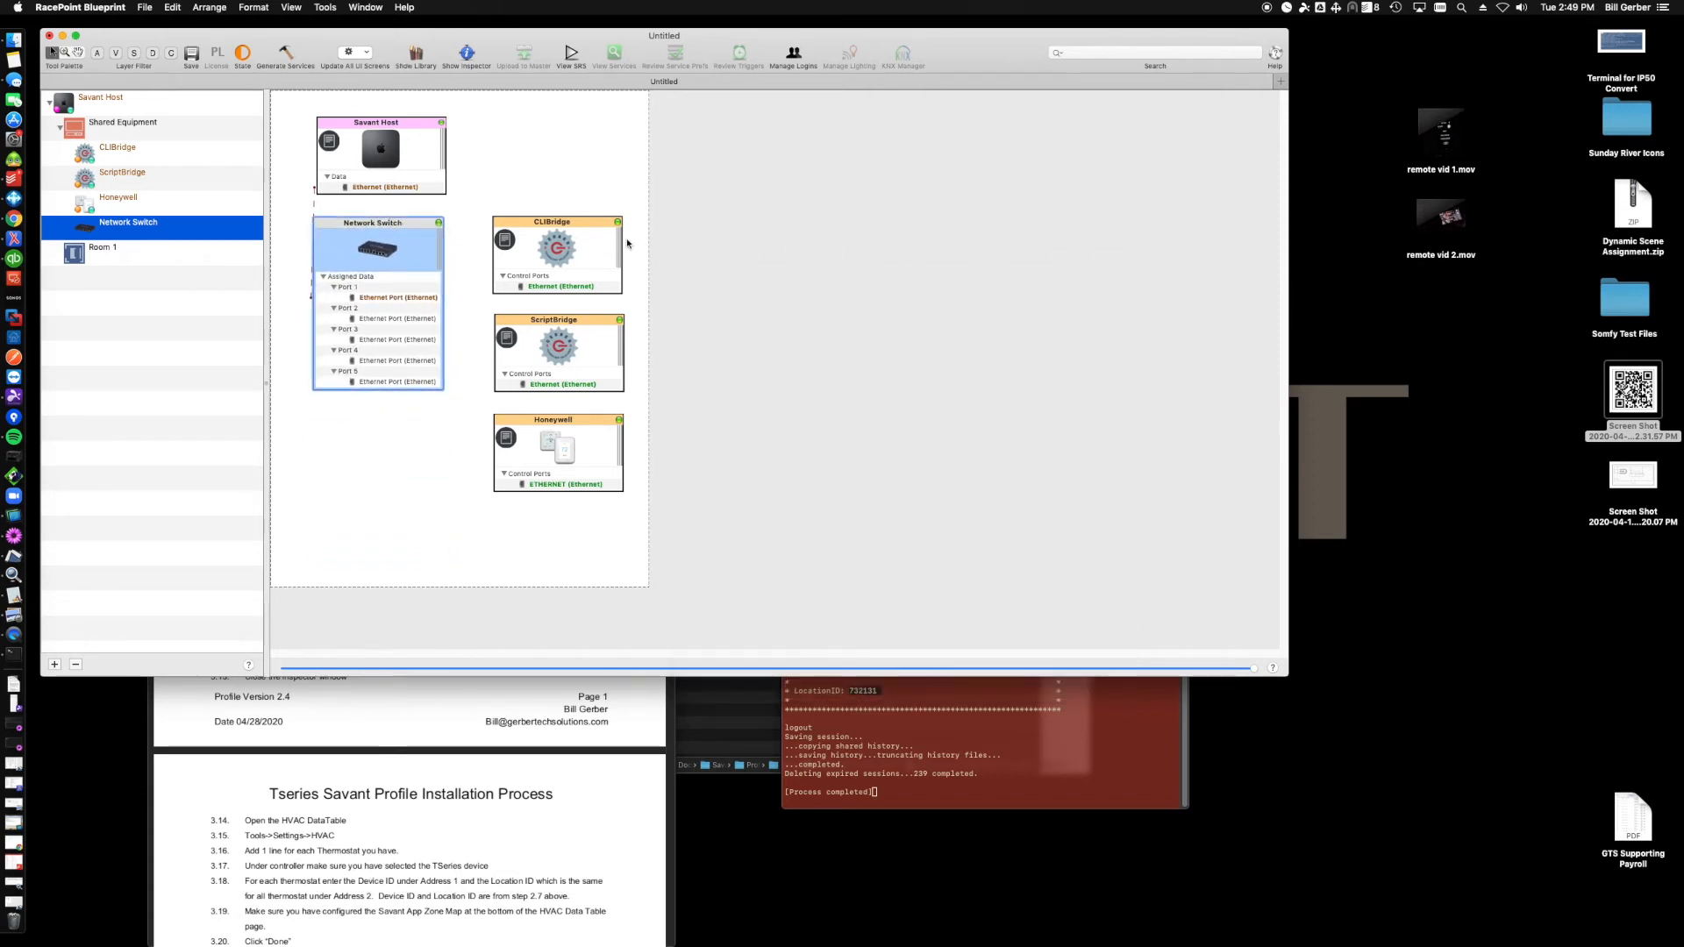
{"action": "left_click", "coordinate": [505, 241]}
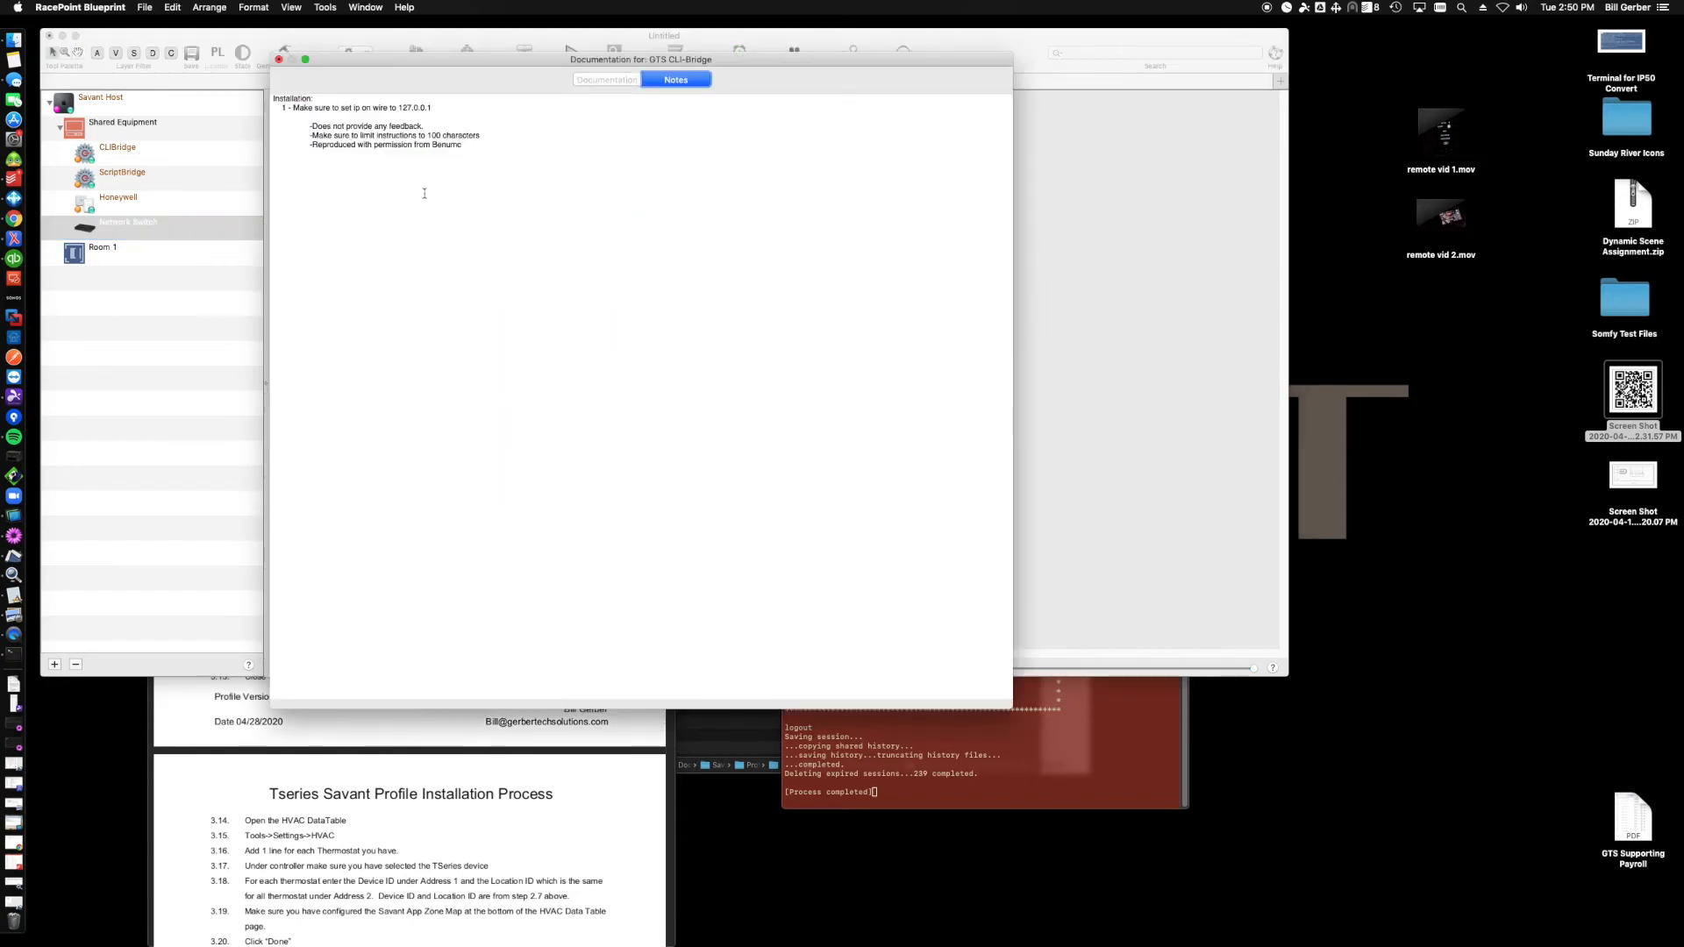
{"action": "left_click_drag", "start_coordinate": [421, 56], "coordinate": [586, 163]}
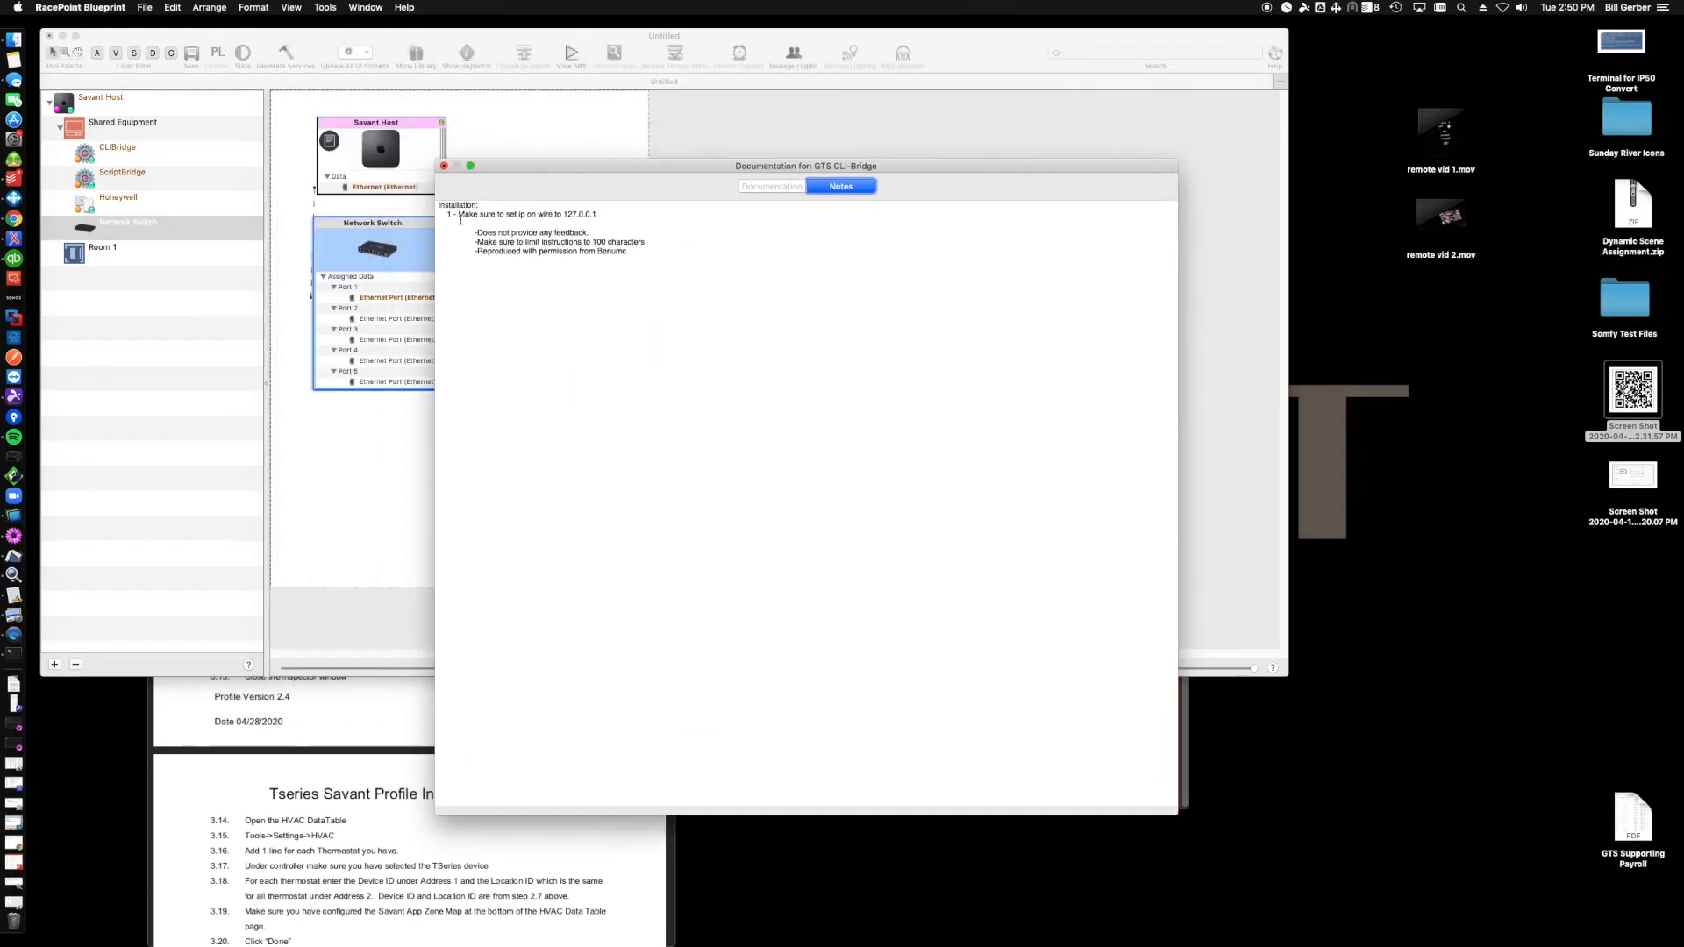
{"action": "left_click_drag", "start_coordinate": [563, 214], "coordinate": [598, 215]}
{"action": "key", "text": "super+c"}
{"action": "left_click", "coordinate": [443, 165]}
- Connect the CLIBridge's Ethernet port to the Network Switch, pasting 127.0.0.1 as the host address
{"action": "left_click", "coordinate": [549, 286]}
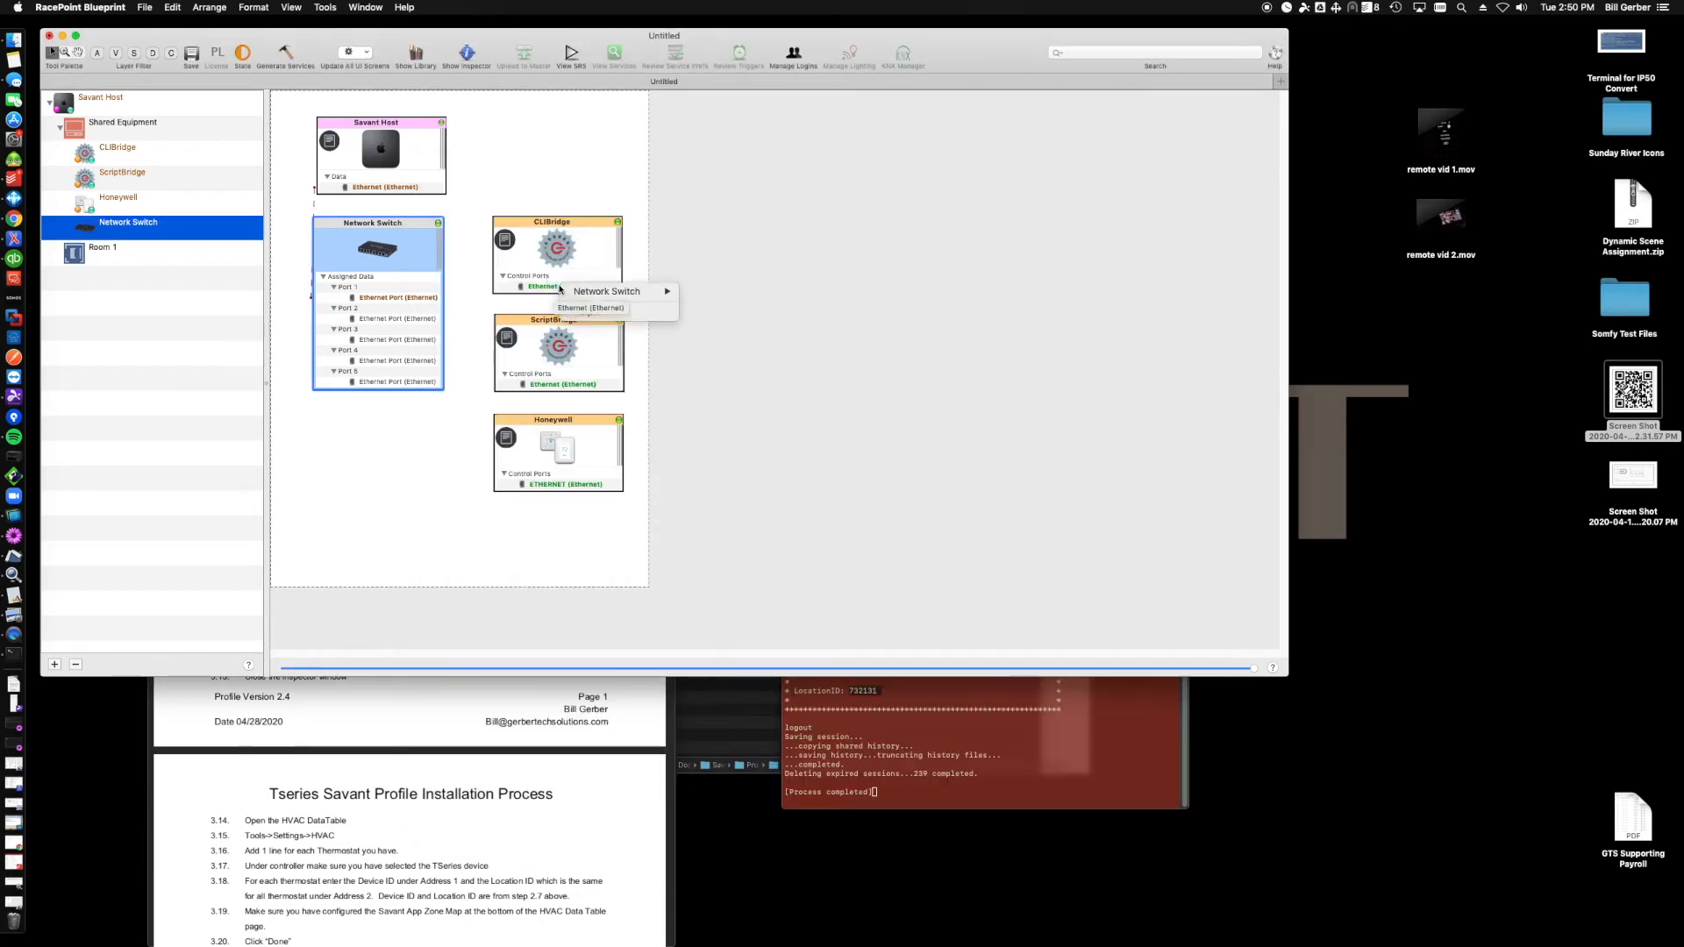
{"action": "mouse_move", "coordinate": [617, 300]}
{"action": "left_click", "coordinate": [703, 291]}
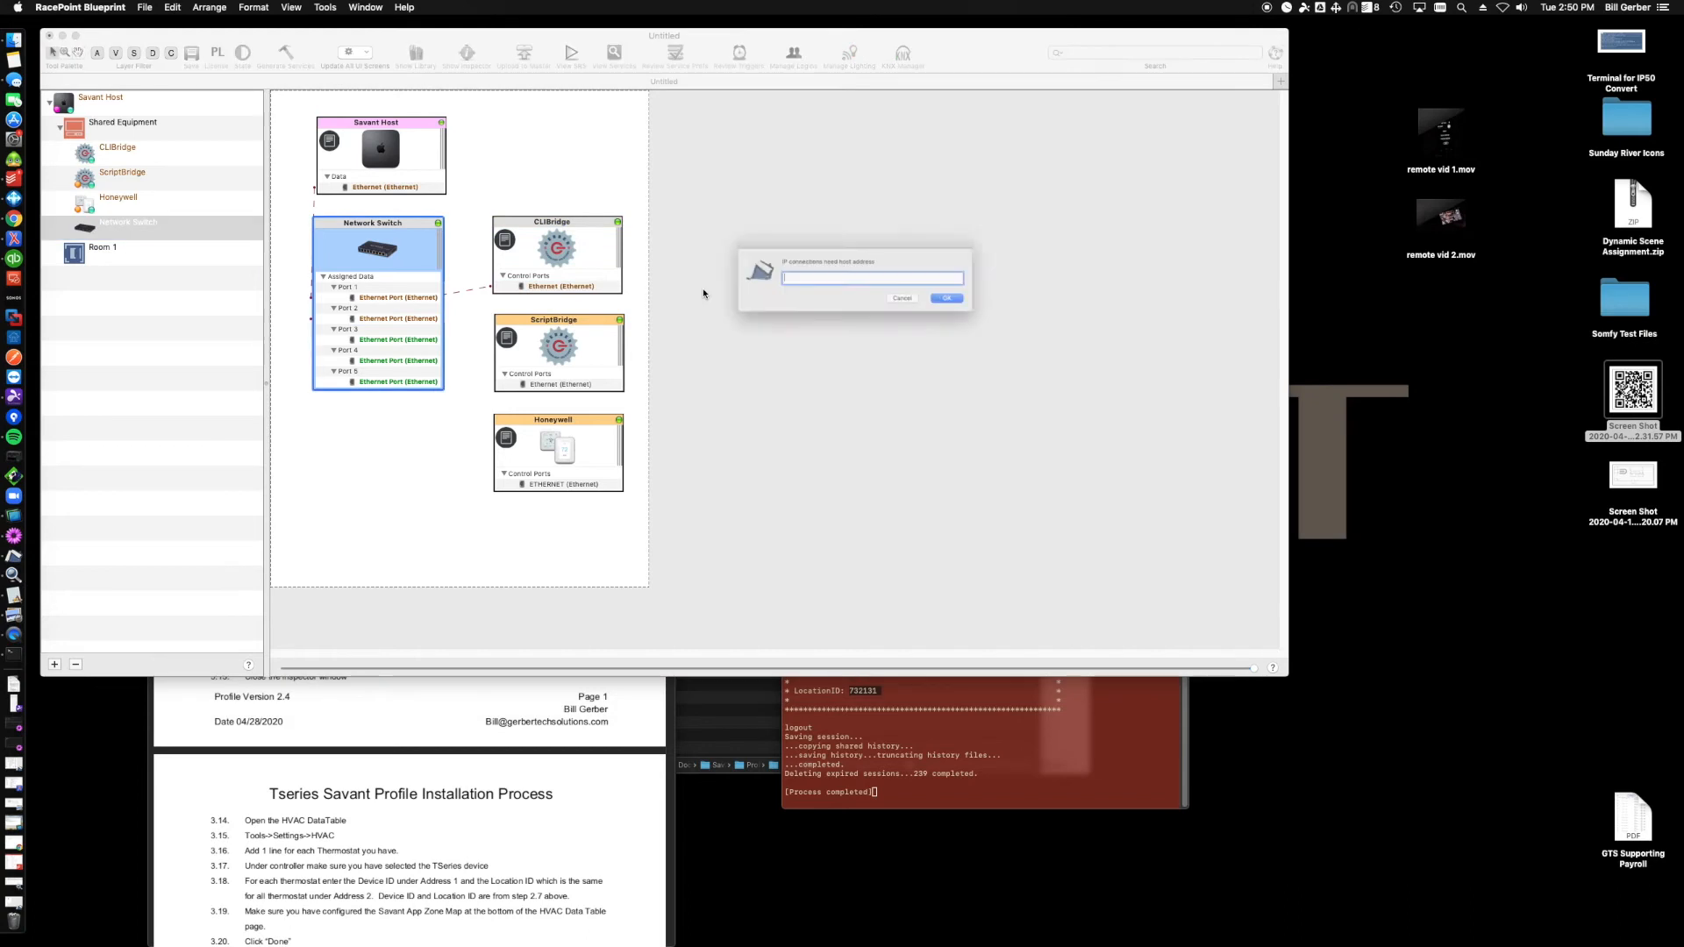
{"action": "key", "text": "super+v"}
{"action": "key", "text": "Return"}
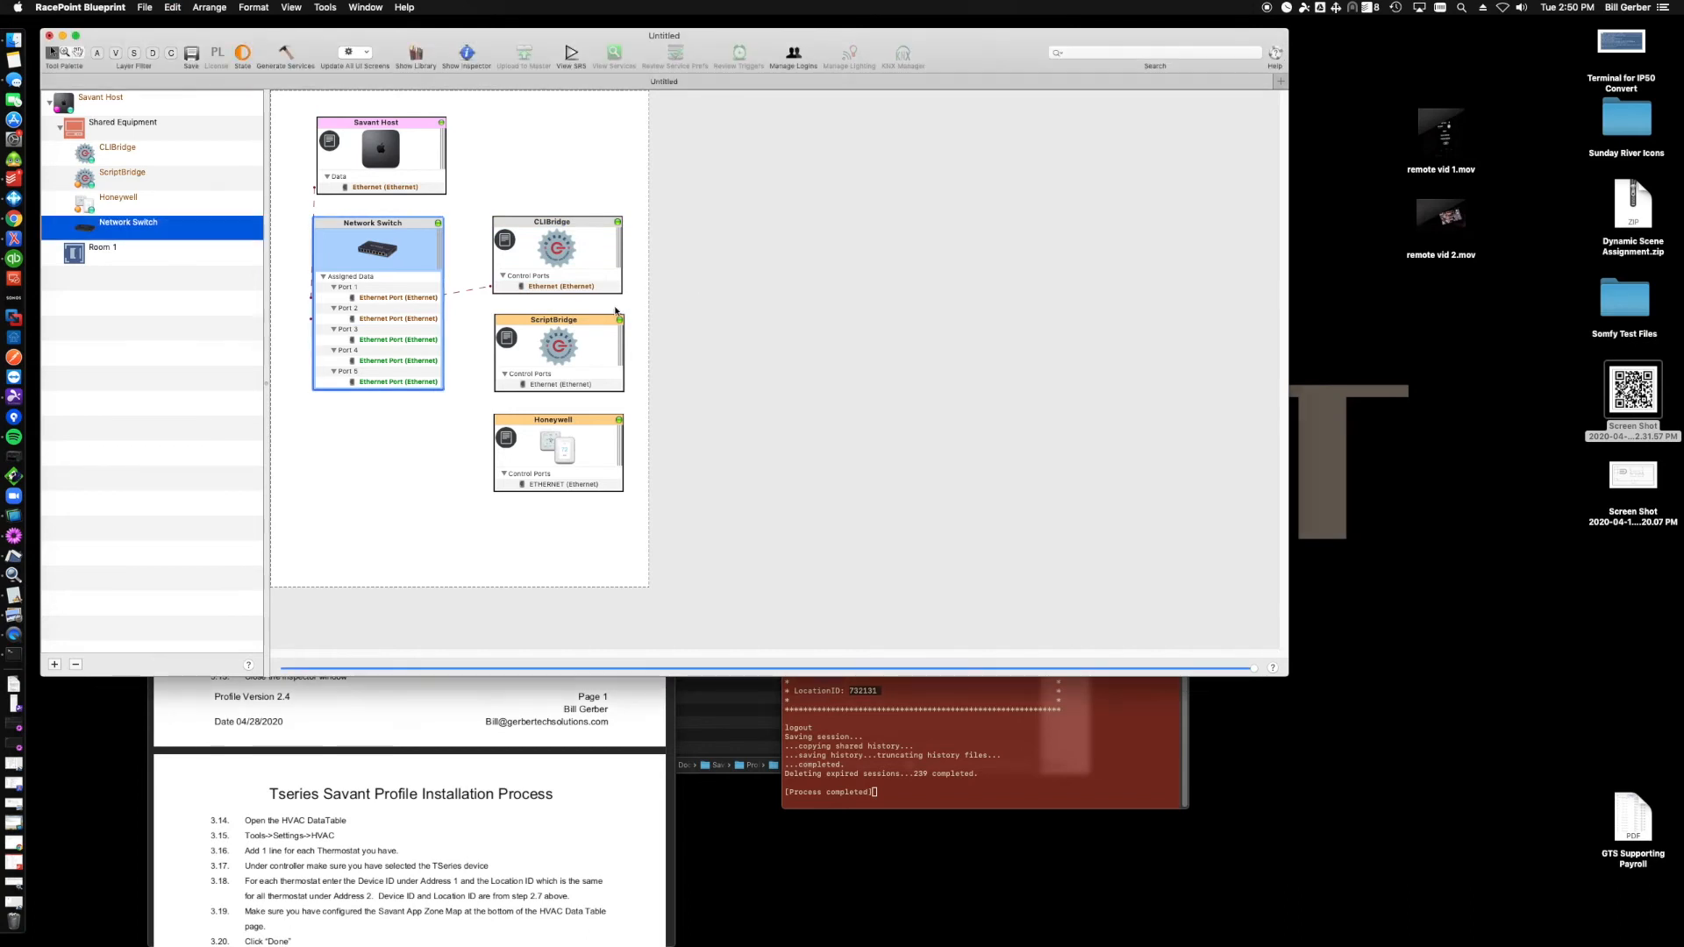
- Open the script-bridge documentation notes and read its installation instructions
{"action": "left_click", "coordinate": [508, 337]}
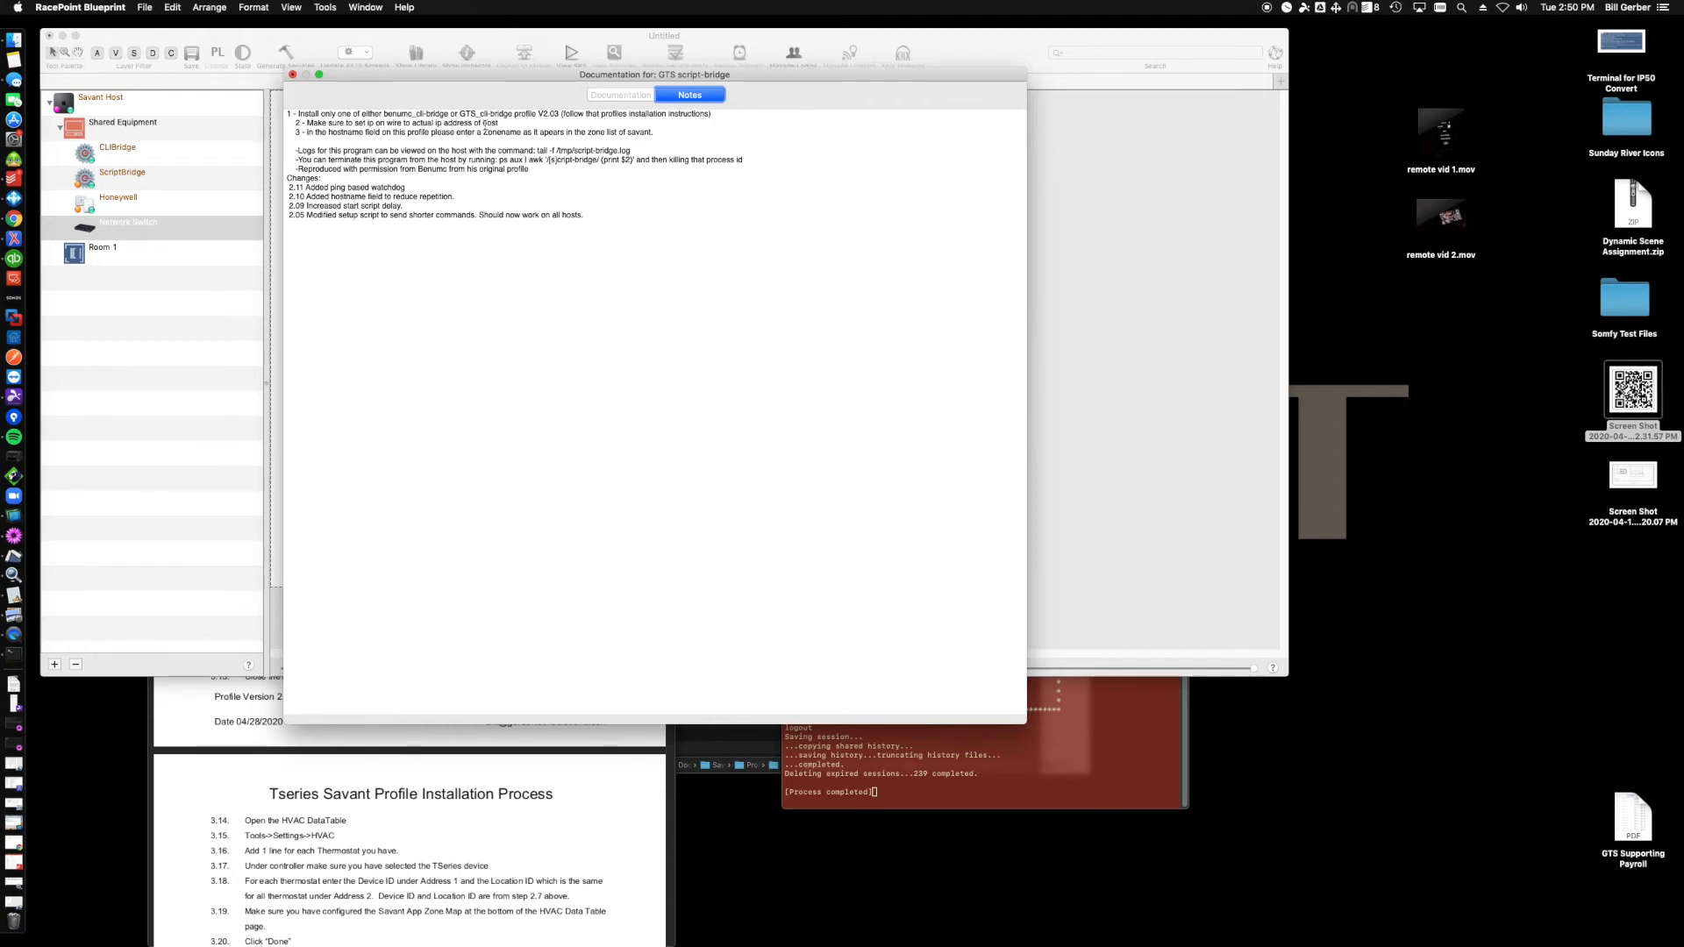
{"action": "left_click_drag", "start_coordinate": [305, 132], "coordinate": [603, 134]}
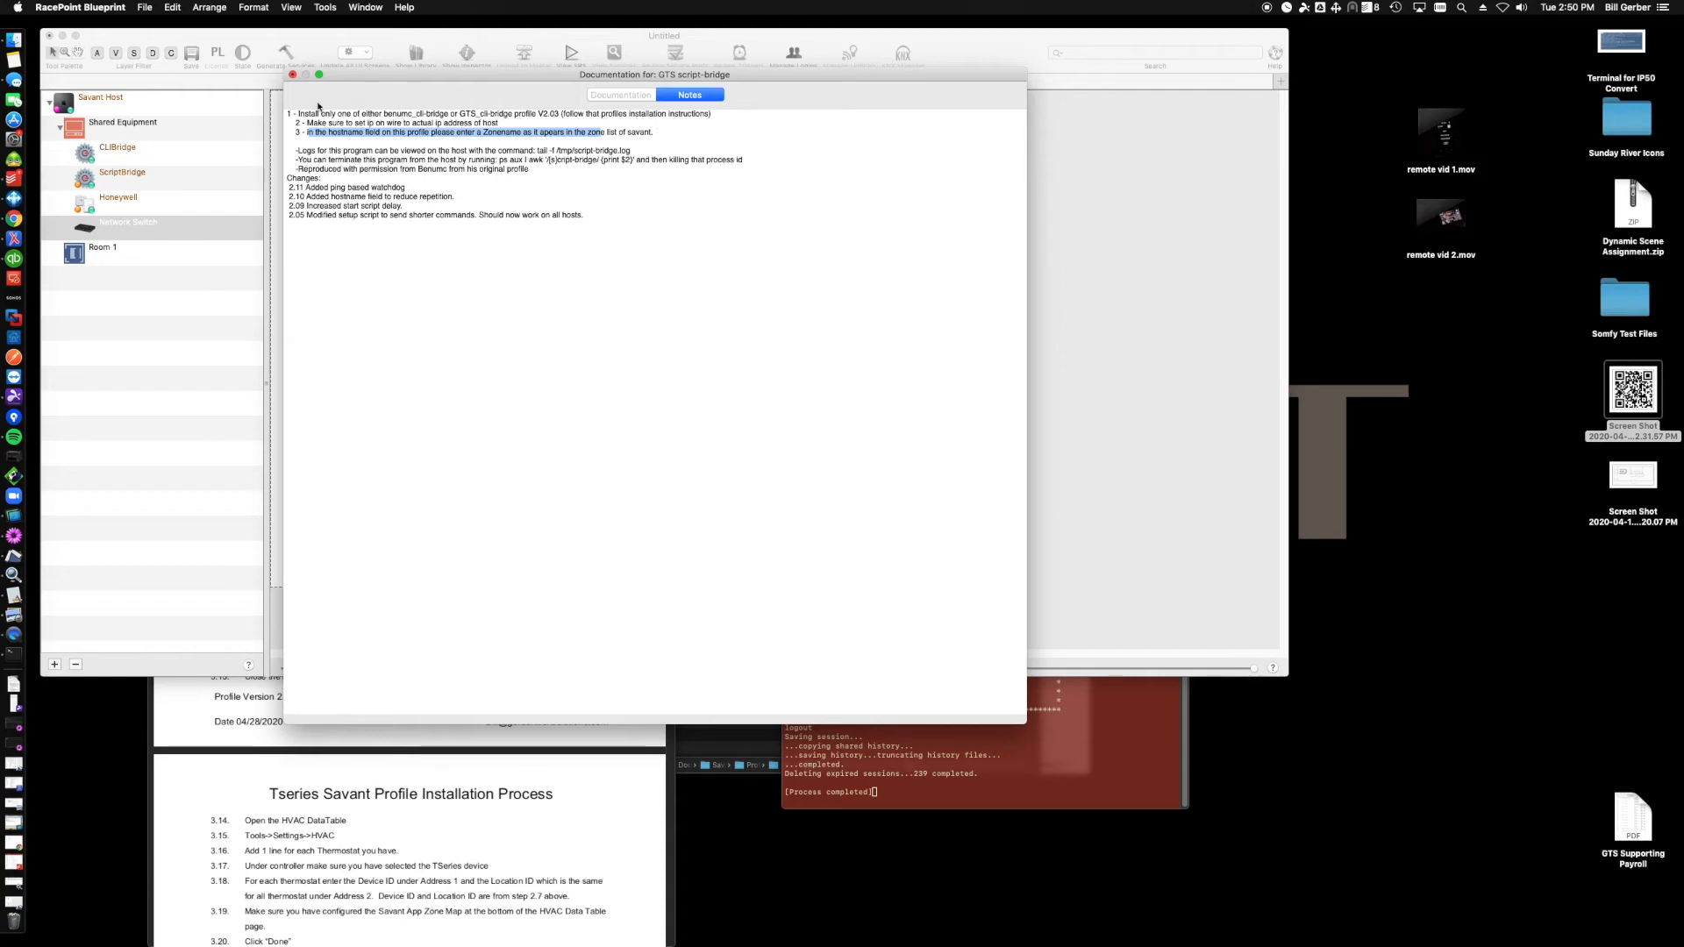
{"action": "left_click", "coordinate": [294, 75]}
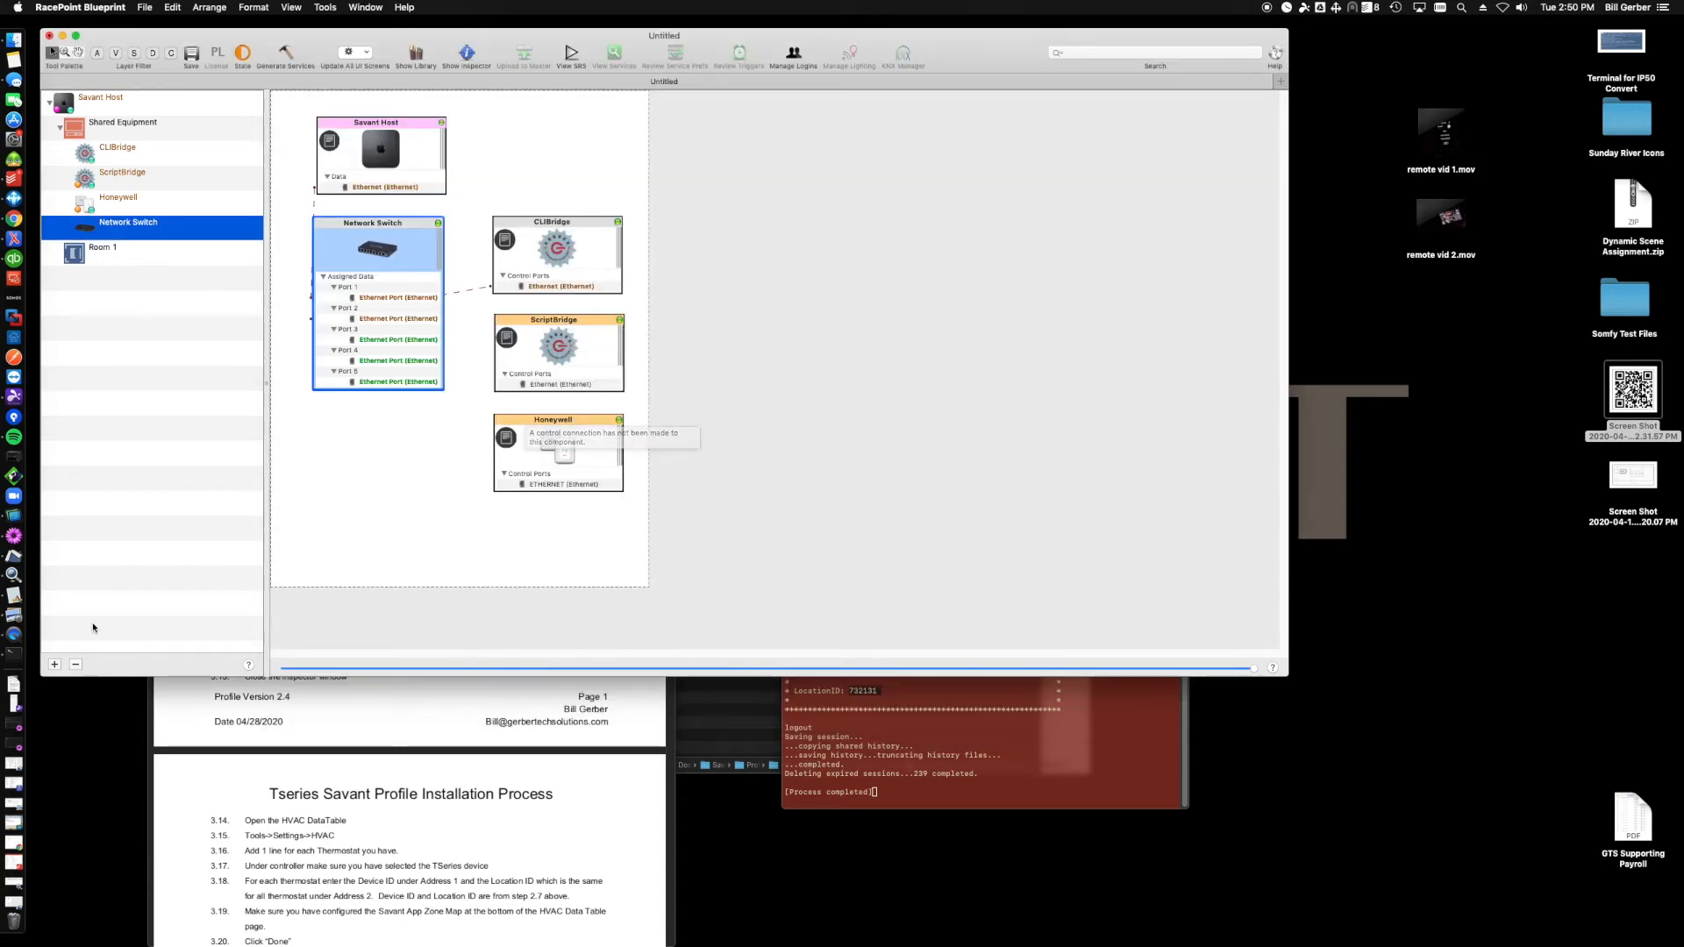
- Open System Monitor and find the host's IP address in the local network scanner list
{"action": "left_click", "coordinate": [22, 576]}
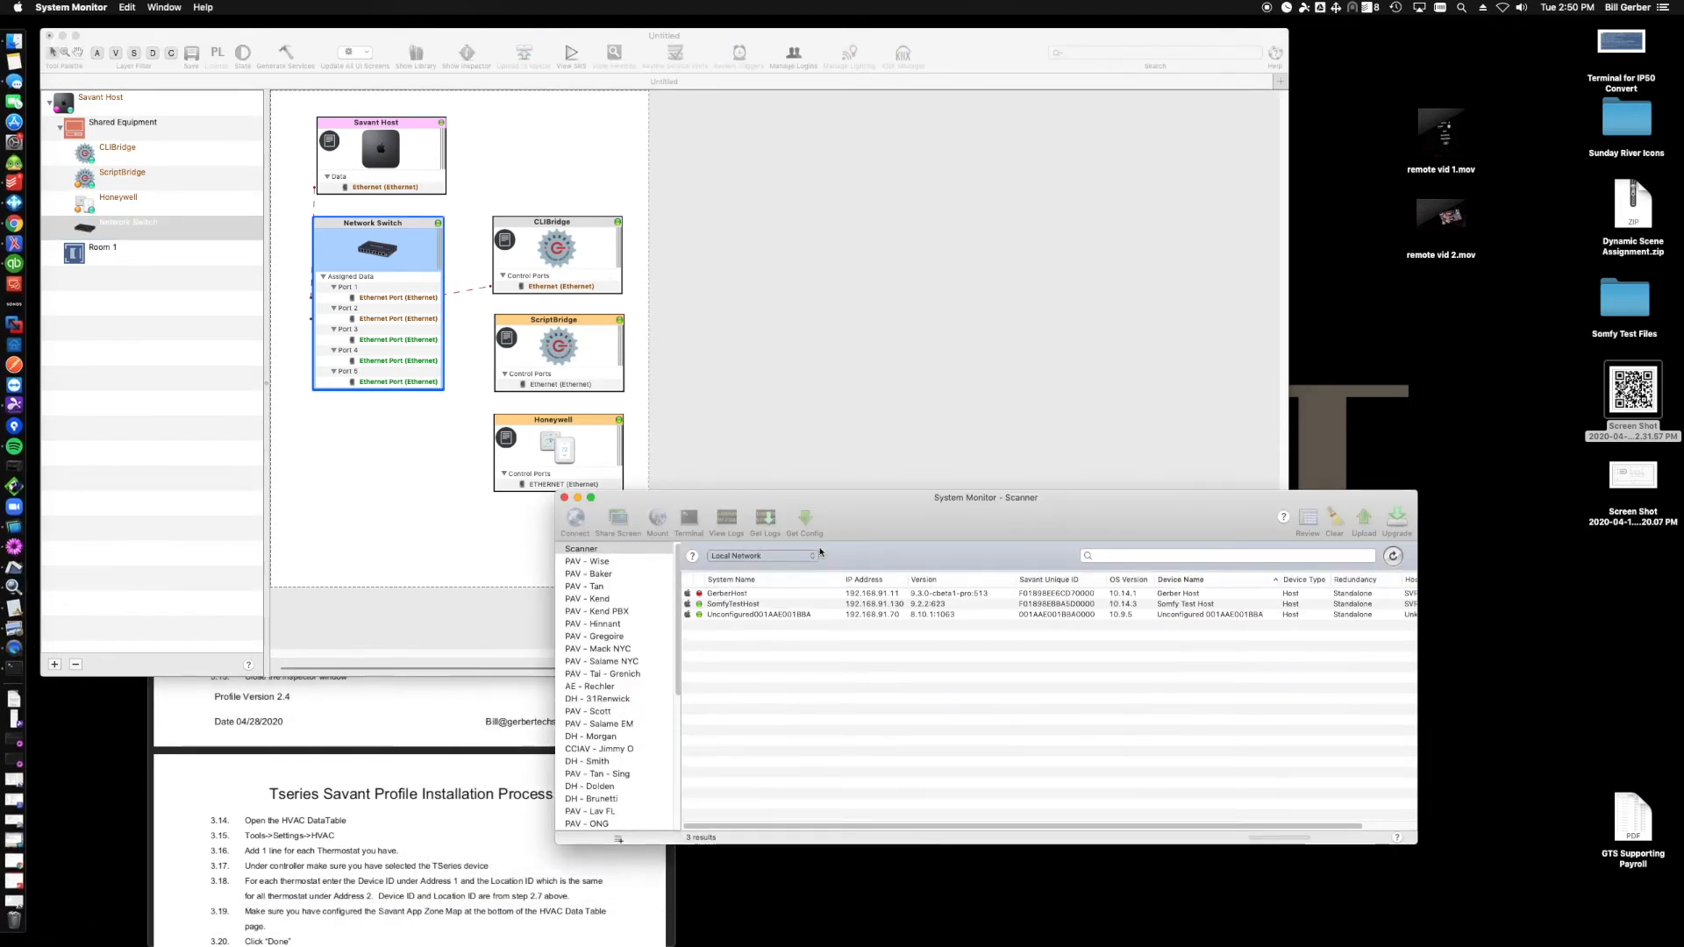
{"action": "left_click", "coordinate": [763, 615]}
{"action": "left_click", "coordinate": [758, 605]}
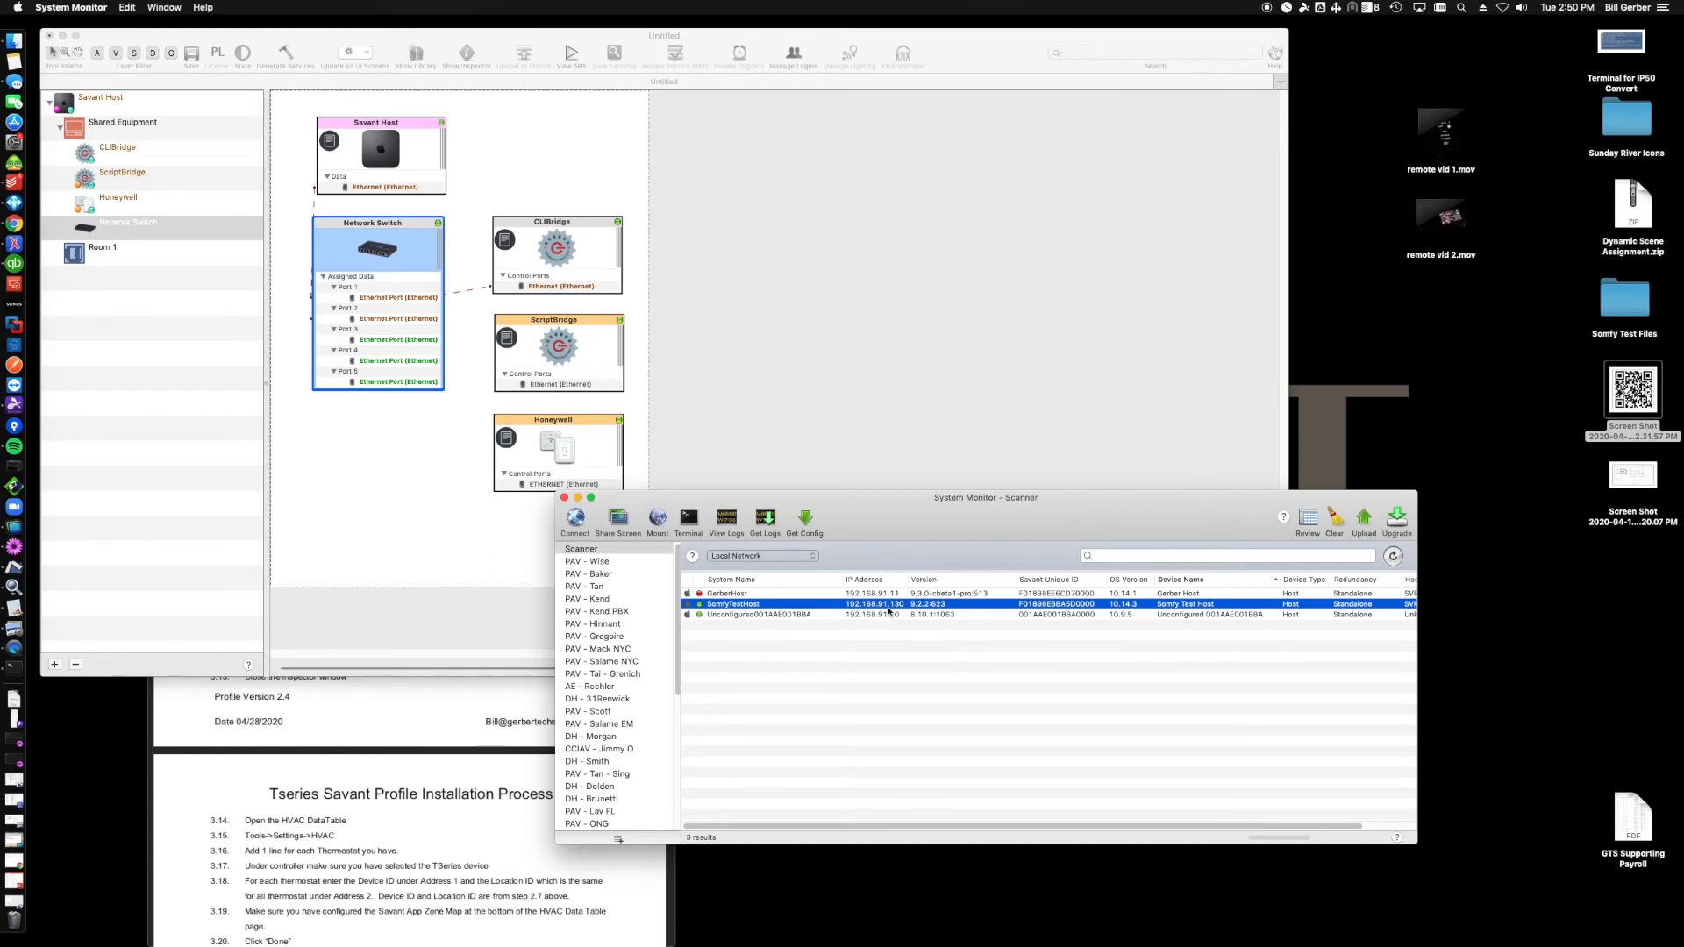
- Connect the ScriptBridge's Ethernet port to the Network Switch with host address 192.168.91.130
{"action": "left_click", "coordinate": [558, 389]}
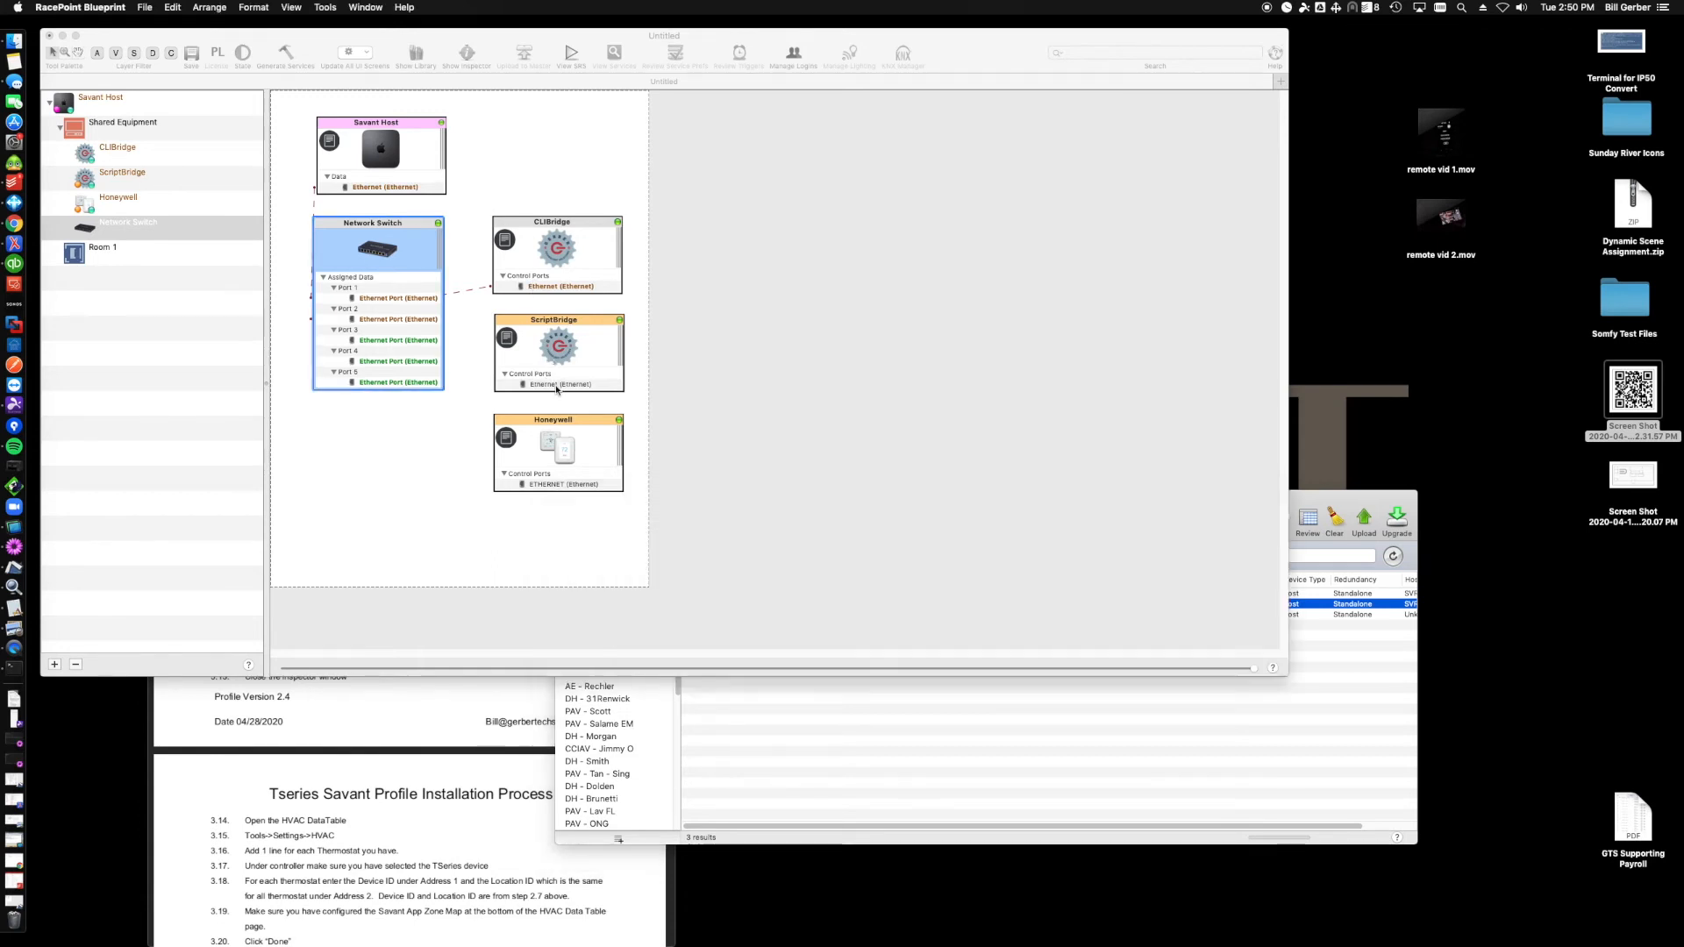
{"action": "right_click", "coordinate": [558, 387]}
{"action": "mouse_move", "coordinate": [631, 393]}
{"action": "left_click", "coordinate": [703, 392]}
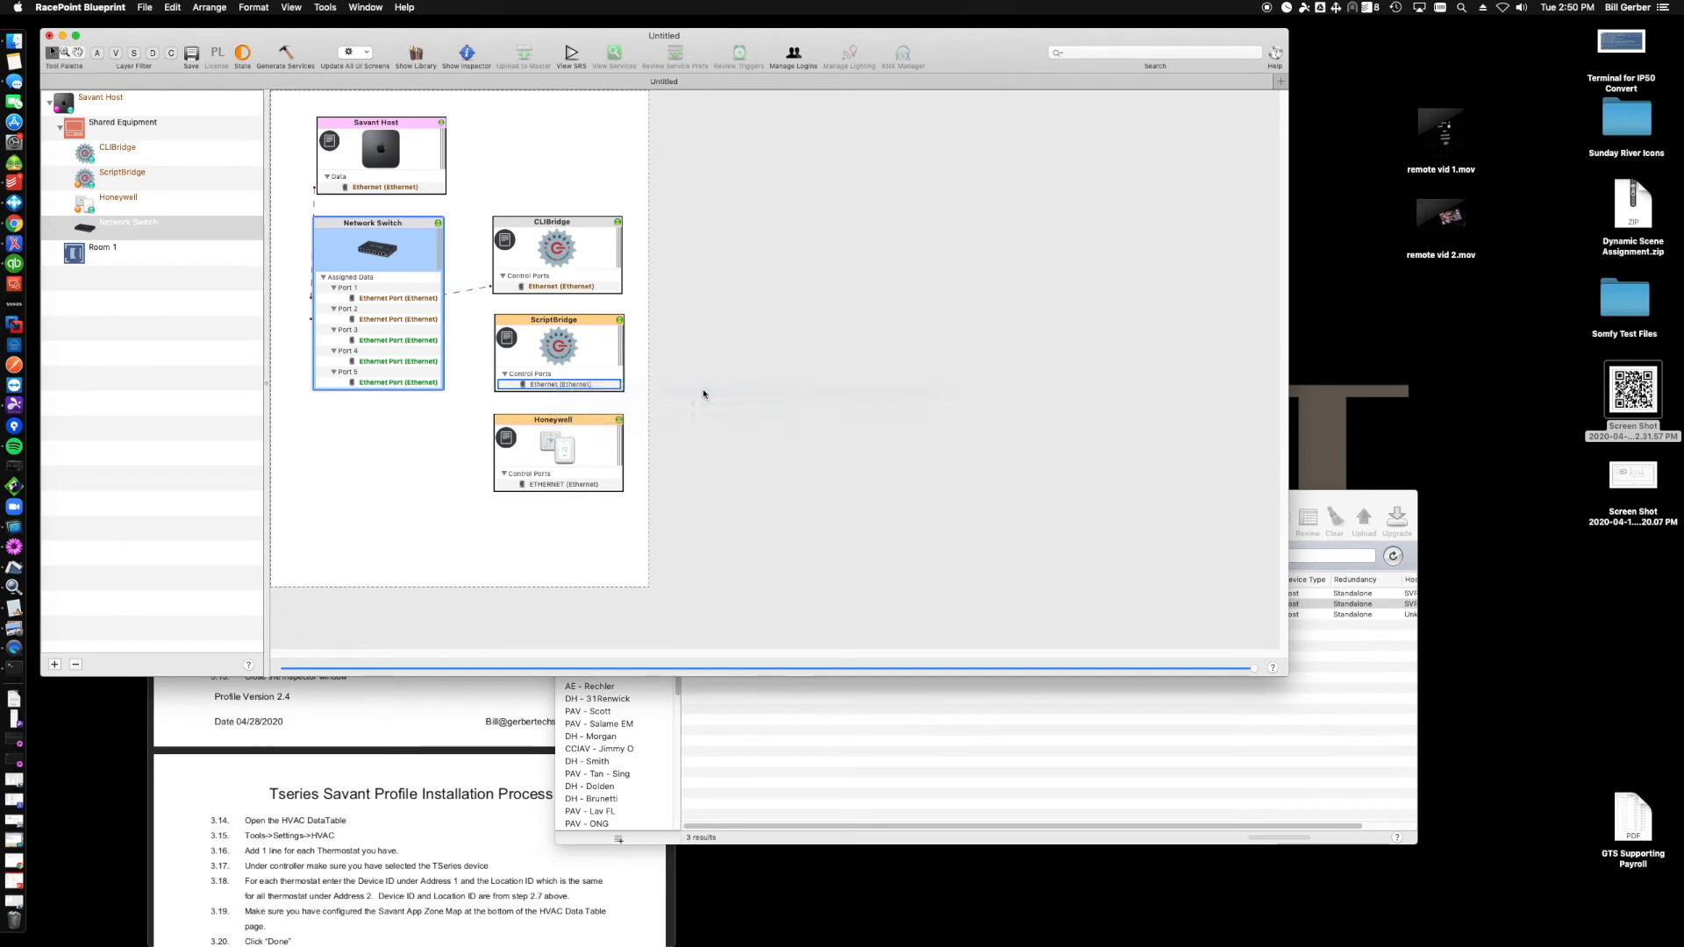
{"action": "type", "text": "192.168.91.130"}
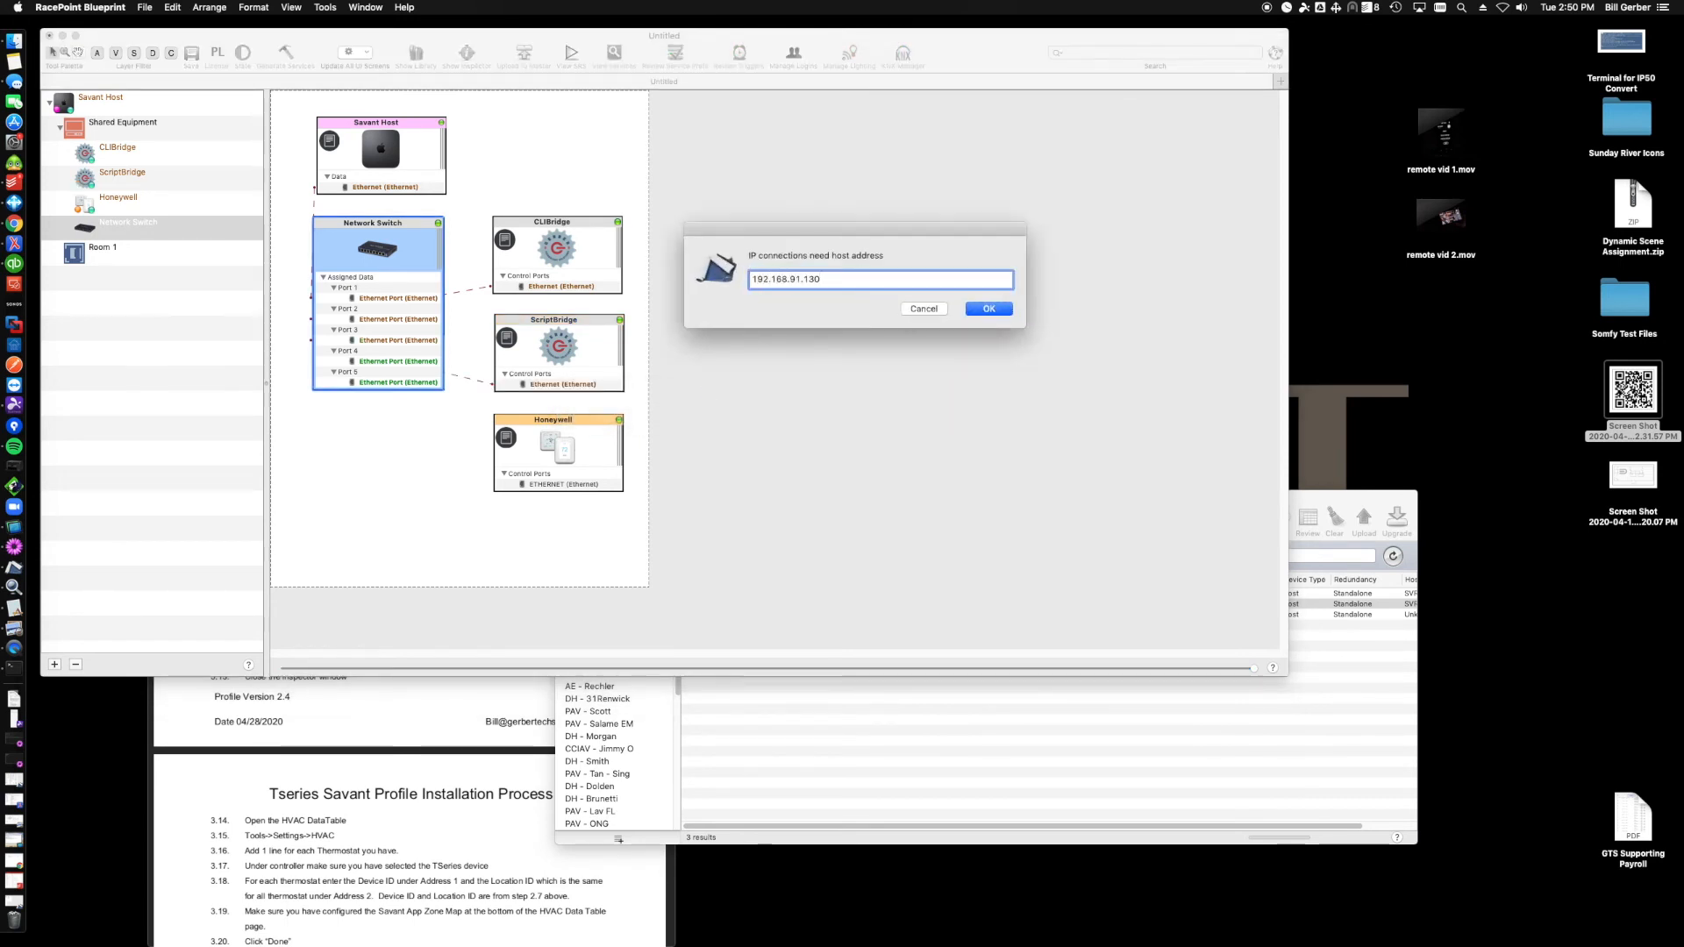
{"action": "key", "text": "Return"}
- Open the ScriptBridge inspector and set its Host Name to Room 1
{"action": "left_click", "coordinate": [593, 348]}
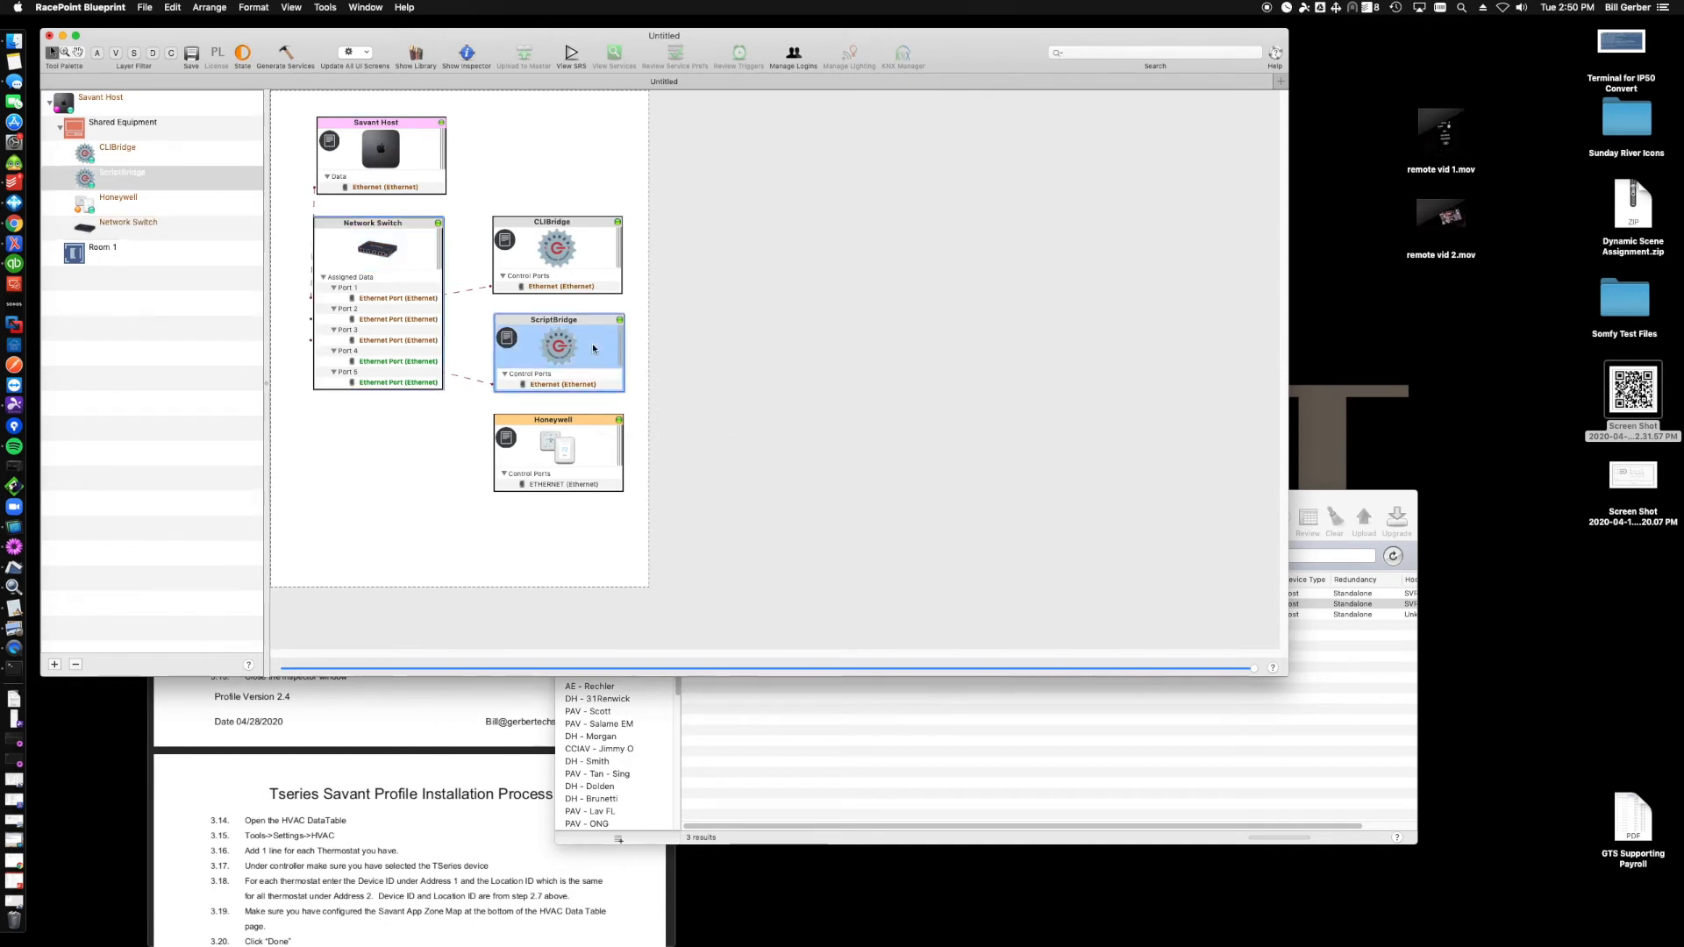
{"action": "double_click", "coordinate": [593, 349]}
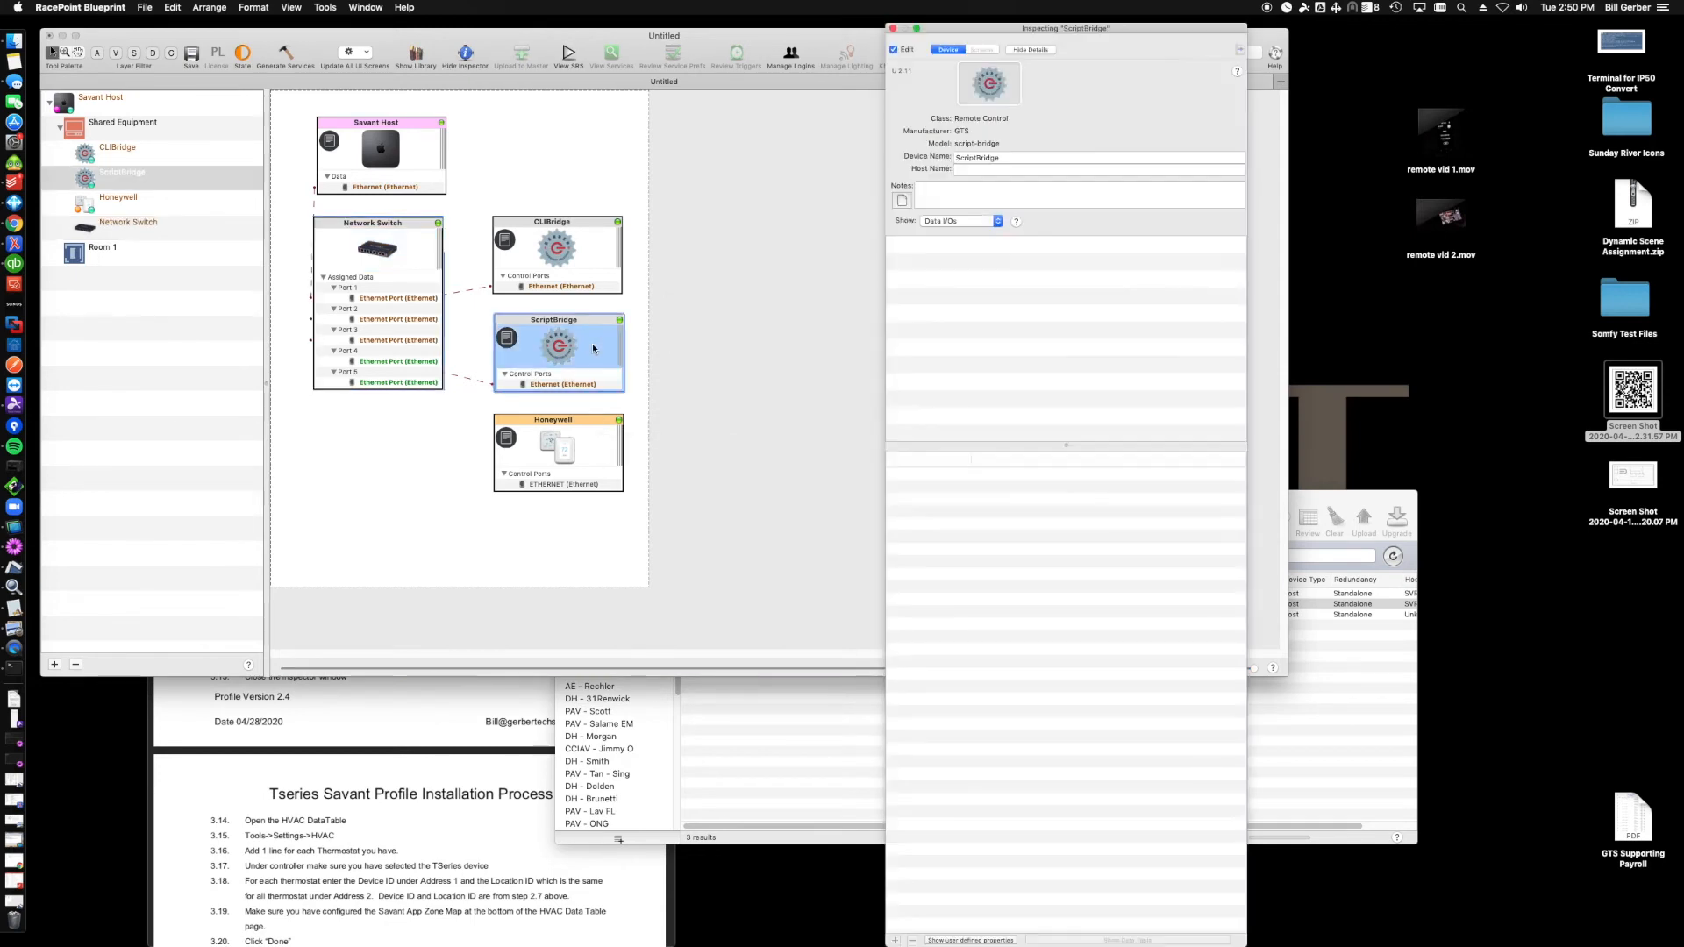
{"action": "left_click", "coordinate": [960, 170]}
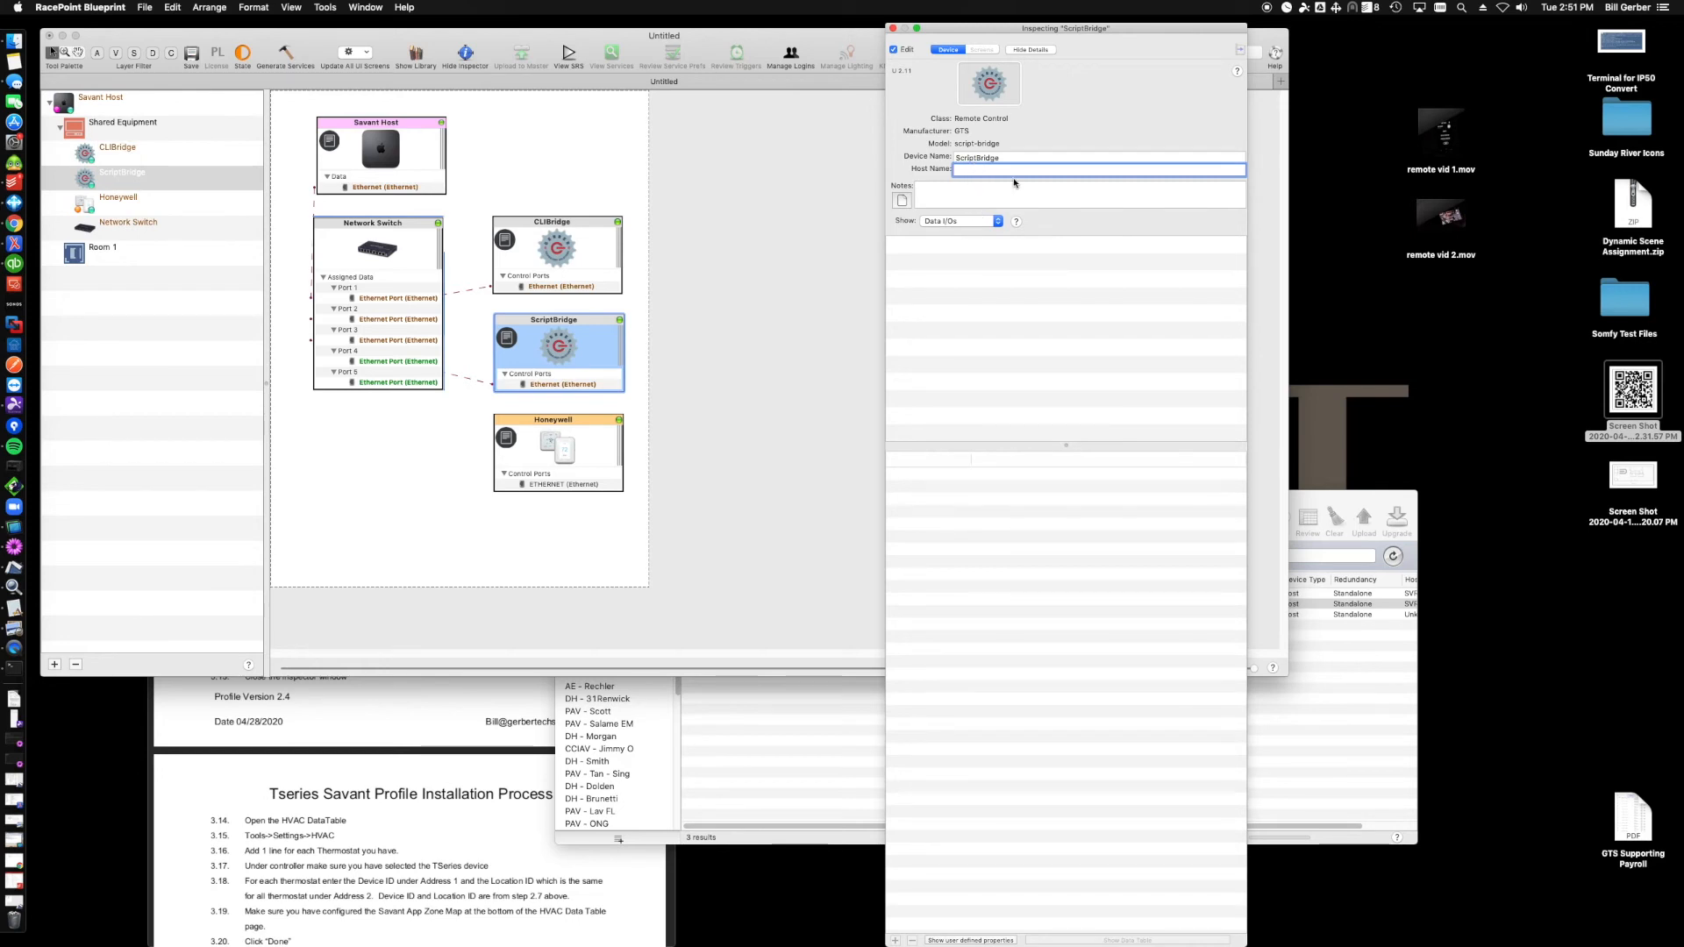
{"action": "key", "text": "super+a"}
{"action": "left_click", "coordinate": [893, 29]}
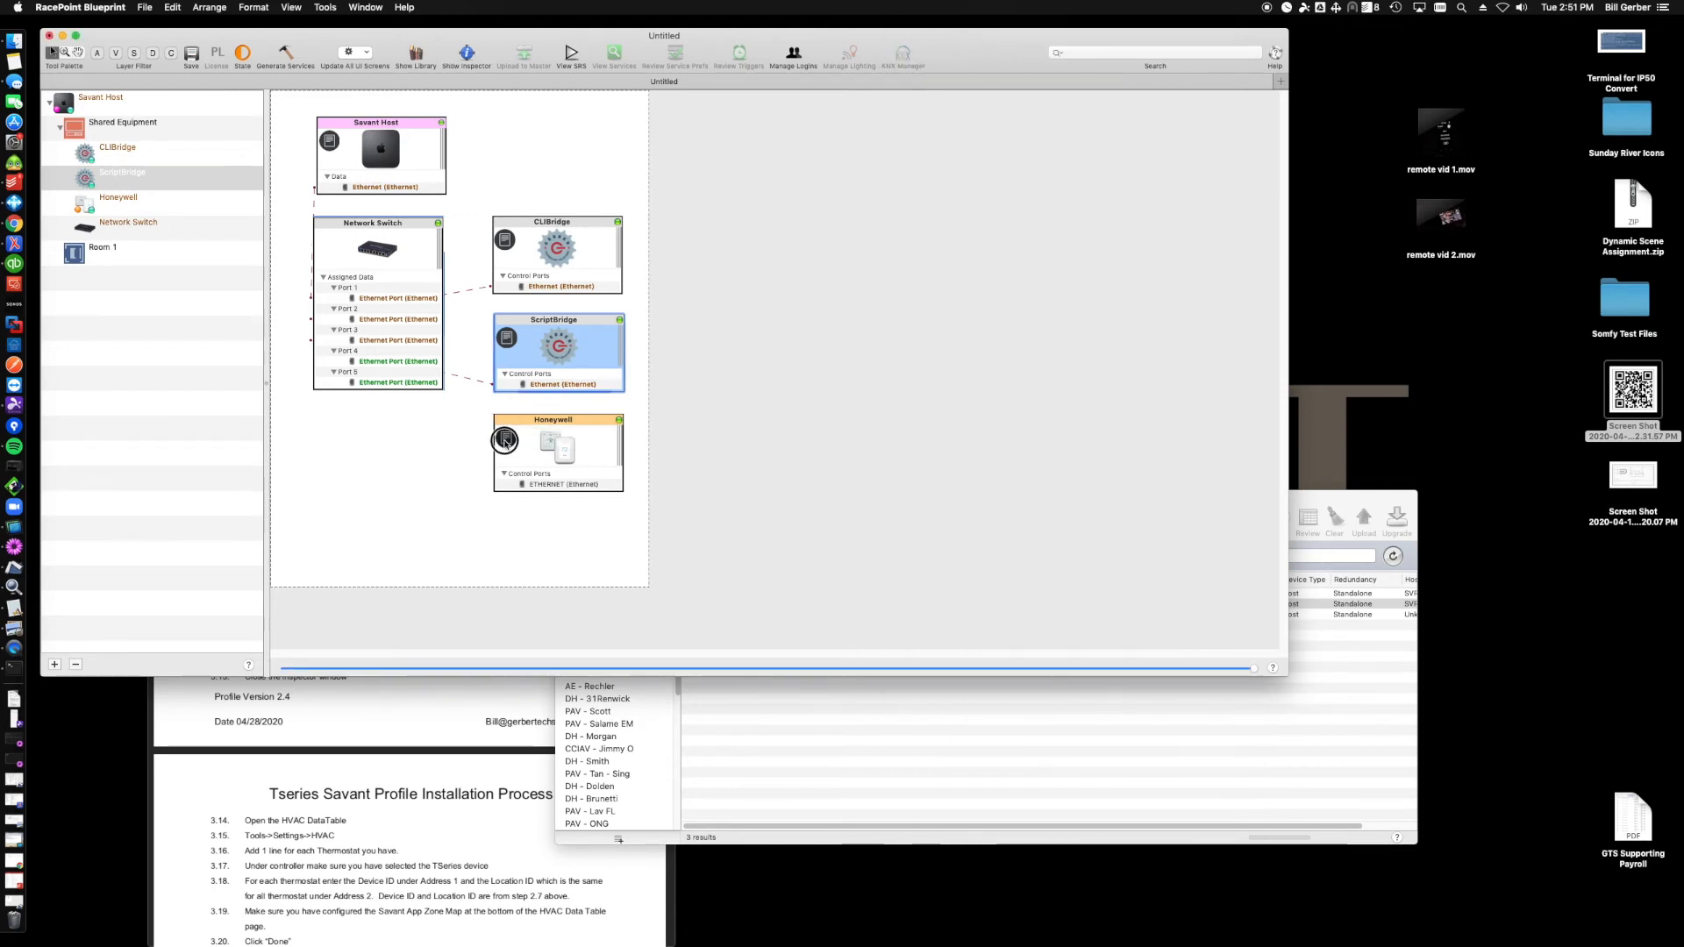
- Open the Honeywell TSeries documentation notes and review its installation steps
{"action": "left_click", "coordinate": [507, 437]}
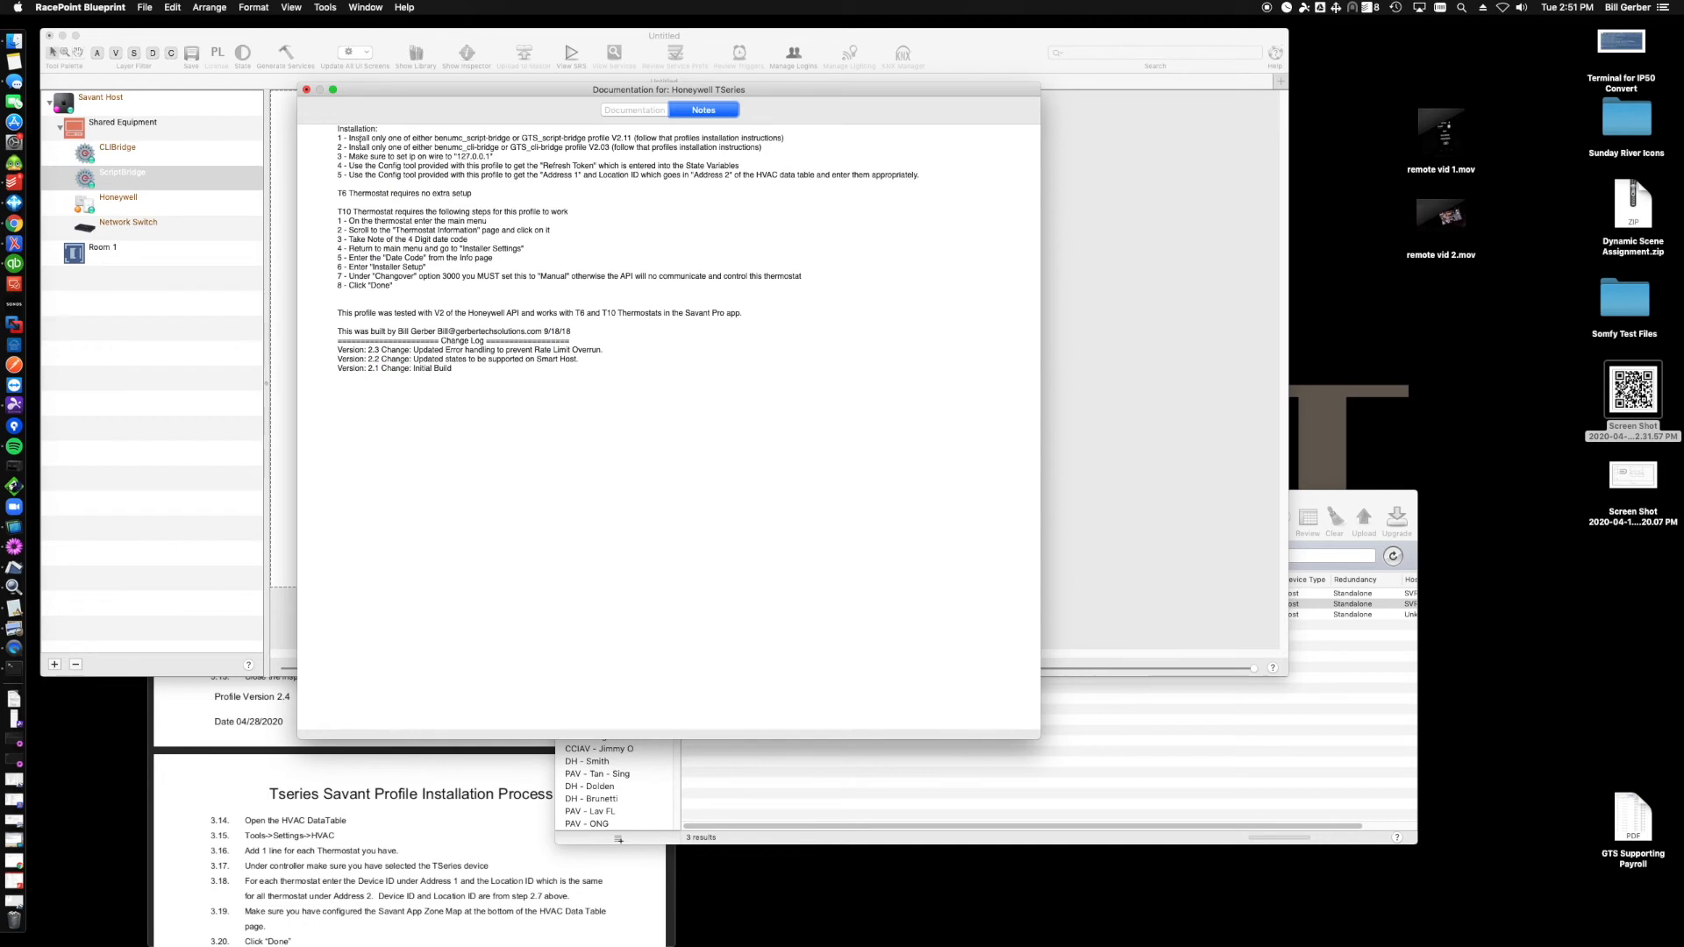
{"action": "left_click_drag", "start_coordinate": [497, 137], "coordinate": [583, 149]}
{"action": "left_click_drag", "start_coordinate": [457, 156], "coordinate": [491, 157]}
{"action": "key", "text": "super+c"}
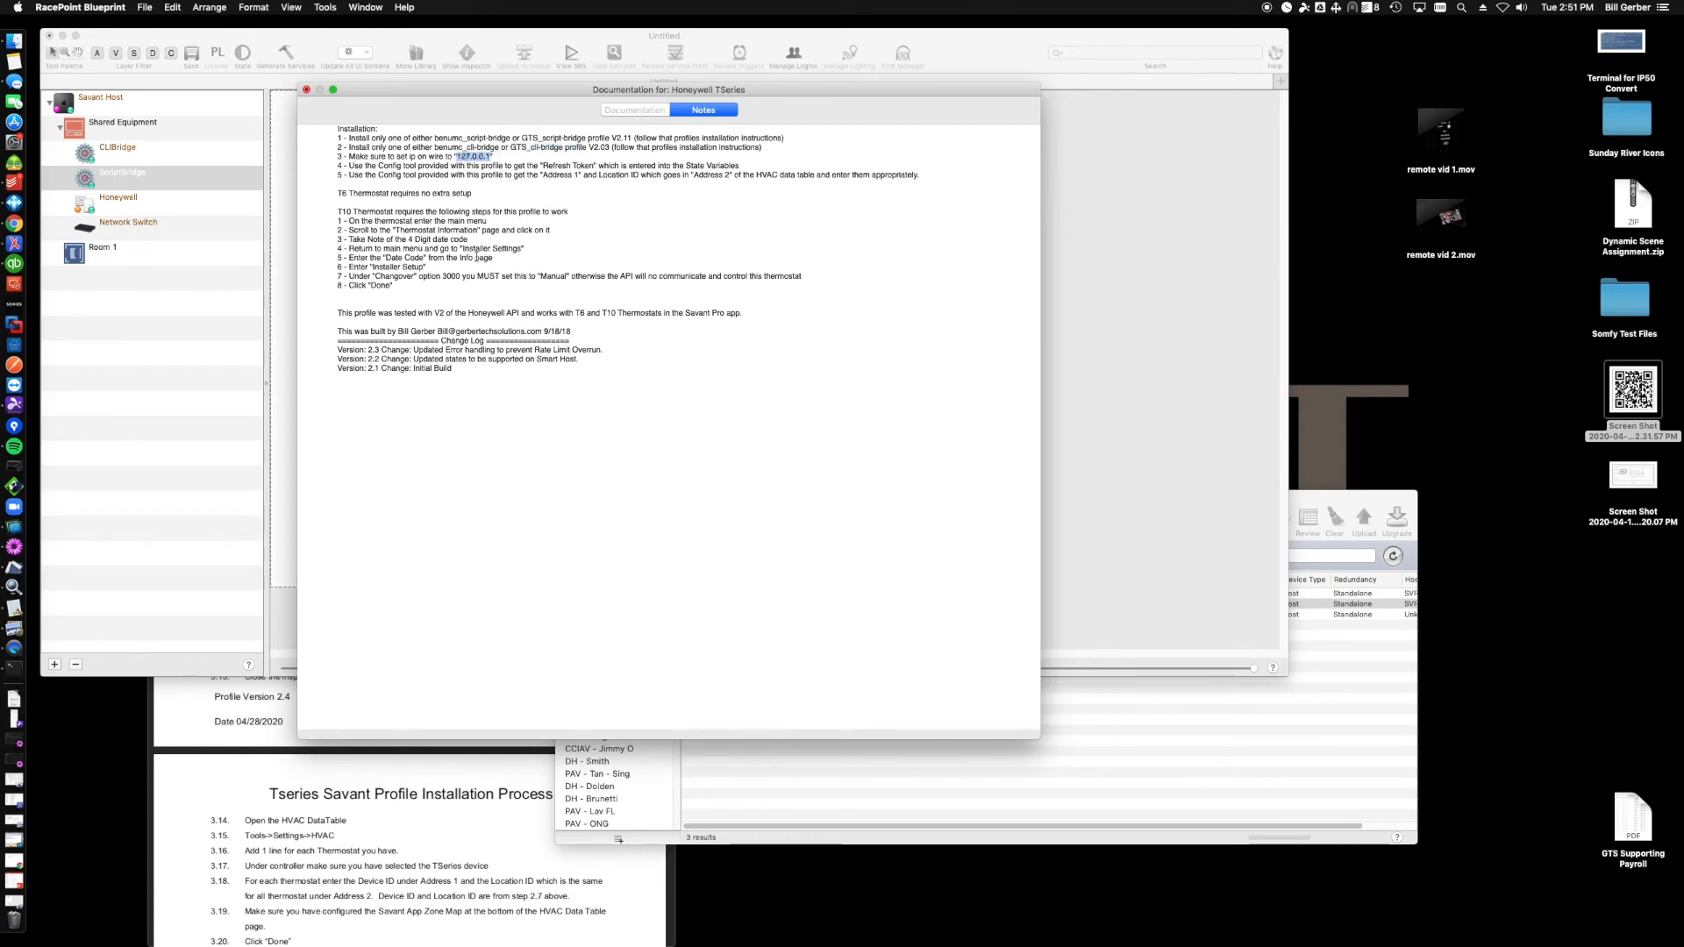
{"action": "left_click_drag", "start_coordinate": [377, 165], "coordinate": [429, 176]}
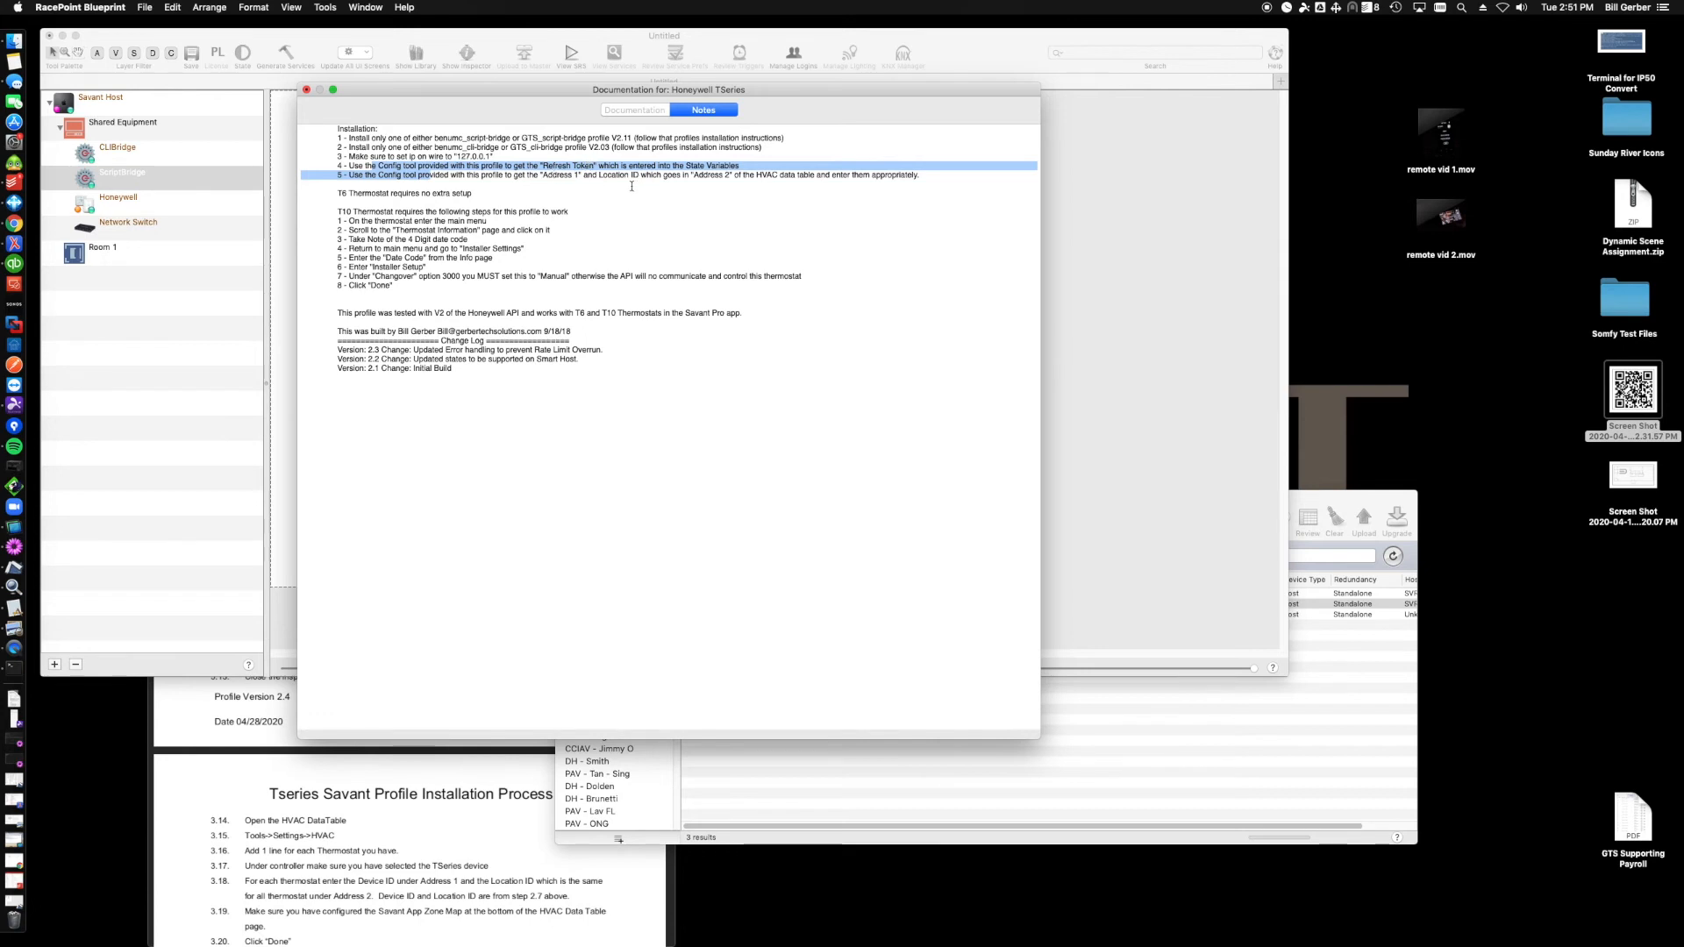
{"action": "left_click", "coordinate": [306, 89]}
- Connect the Honeywell thermostat's Ethernet port to the Network Switch, pasting the host address when prompted
{"action": "left_click", "coordinate": [566, 484]}
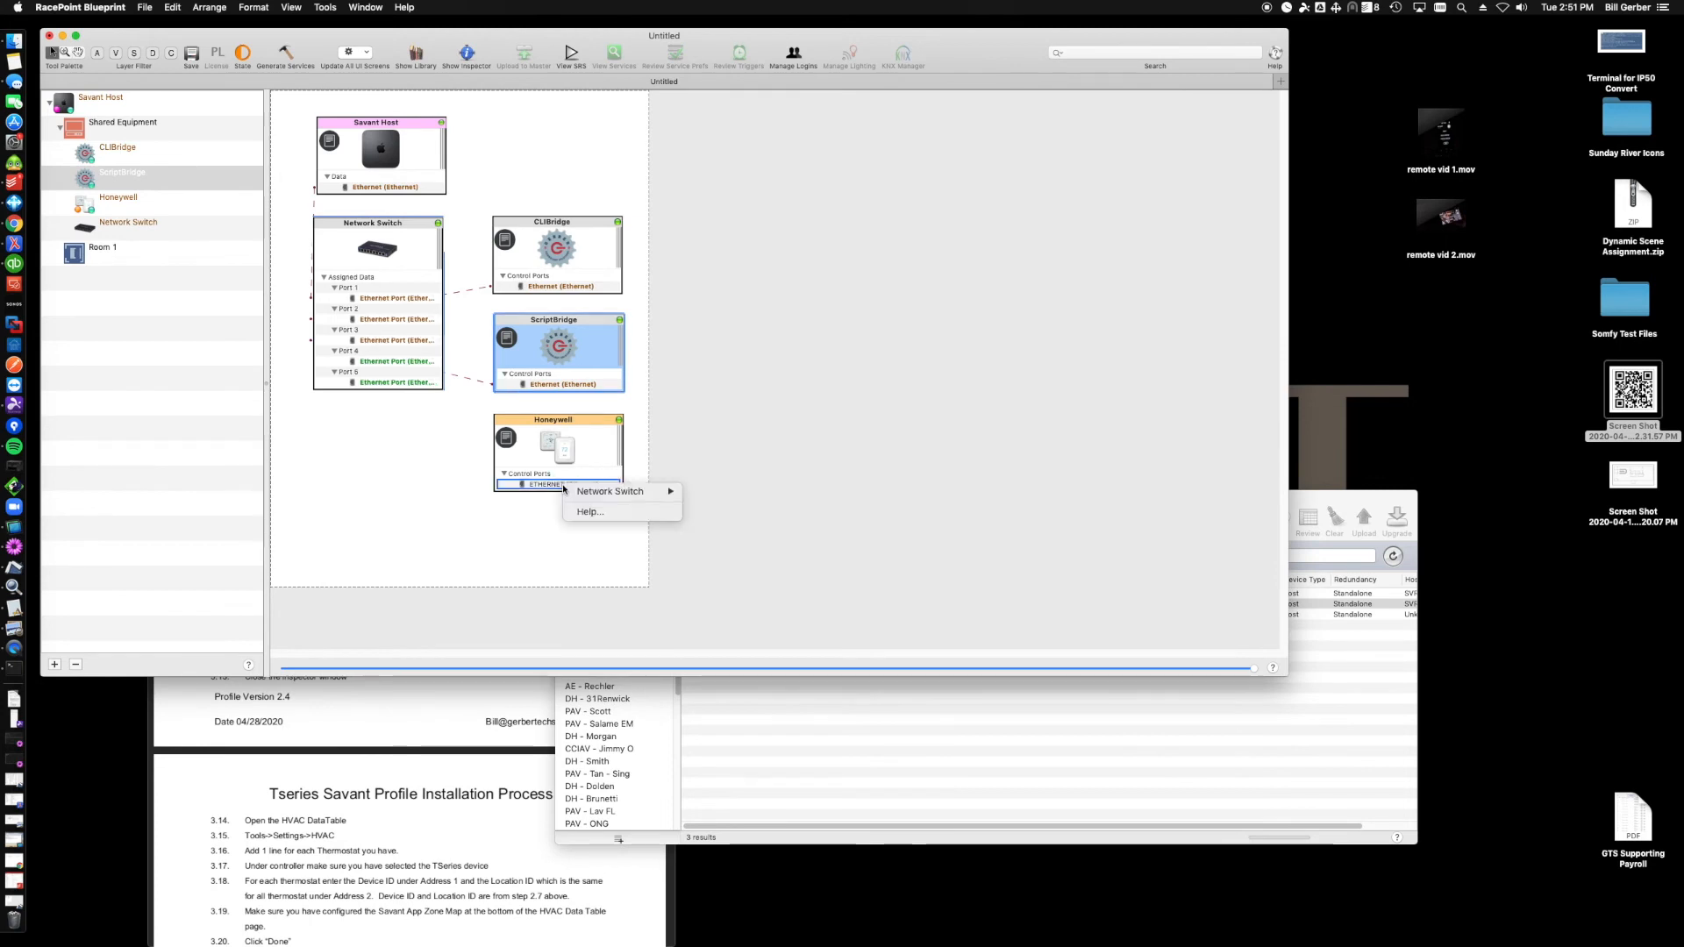
{"action": "mouse_move", "coordinate": [628, 487]}
{"action": "left_click", "coordinate": [728, 489]}
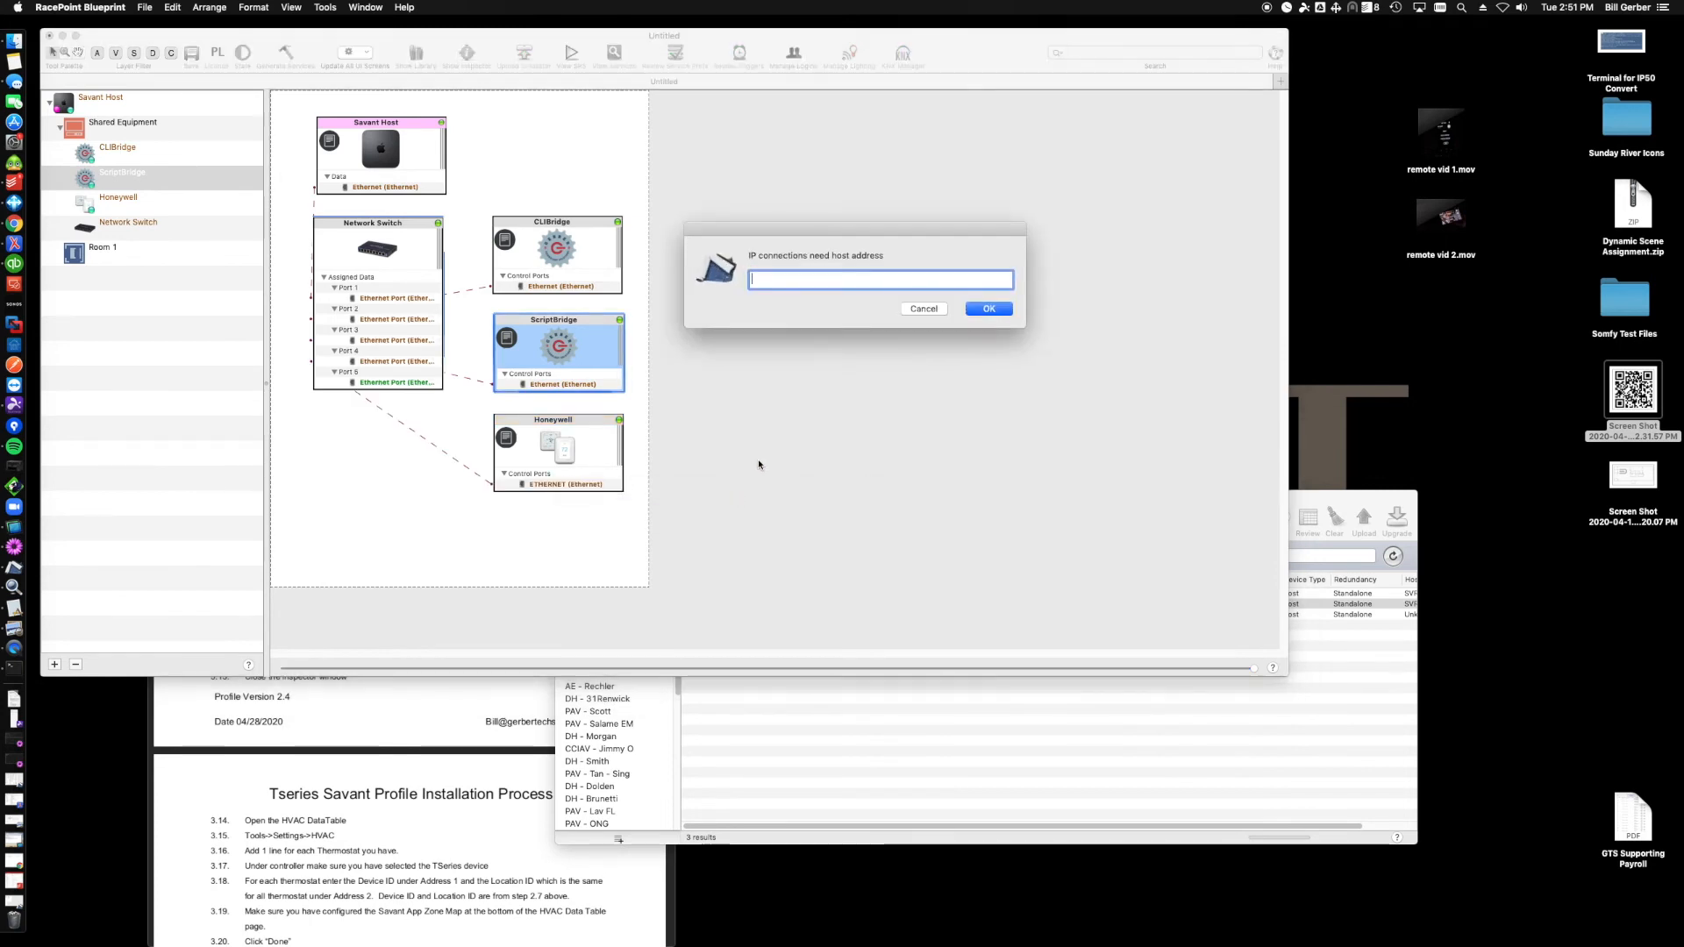
{"action": "key", "text": "super+v"}
{"action": "left_click", "coordinate": [988, 309]}
- Open the Honeywell inspector's State Variables and paste the refresh token from the config tool as RefreshToken's Initial Value
{"action": "double_click", "coordinate": [593, 436]}
{"action": "left_click", "coordinate": [976, 224]}
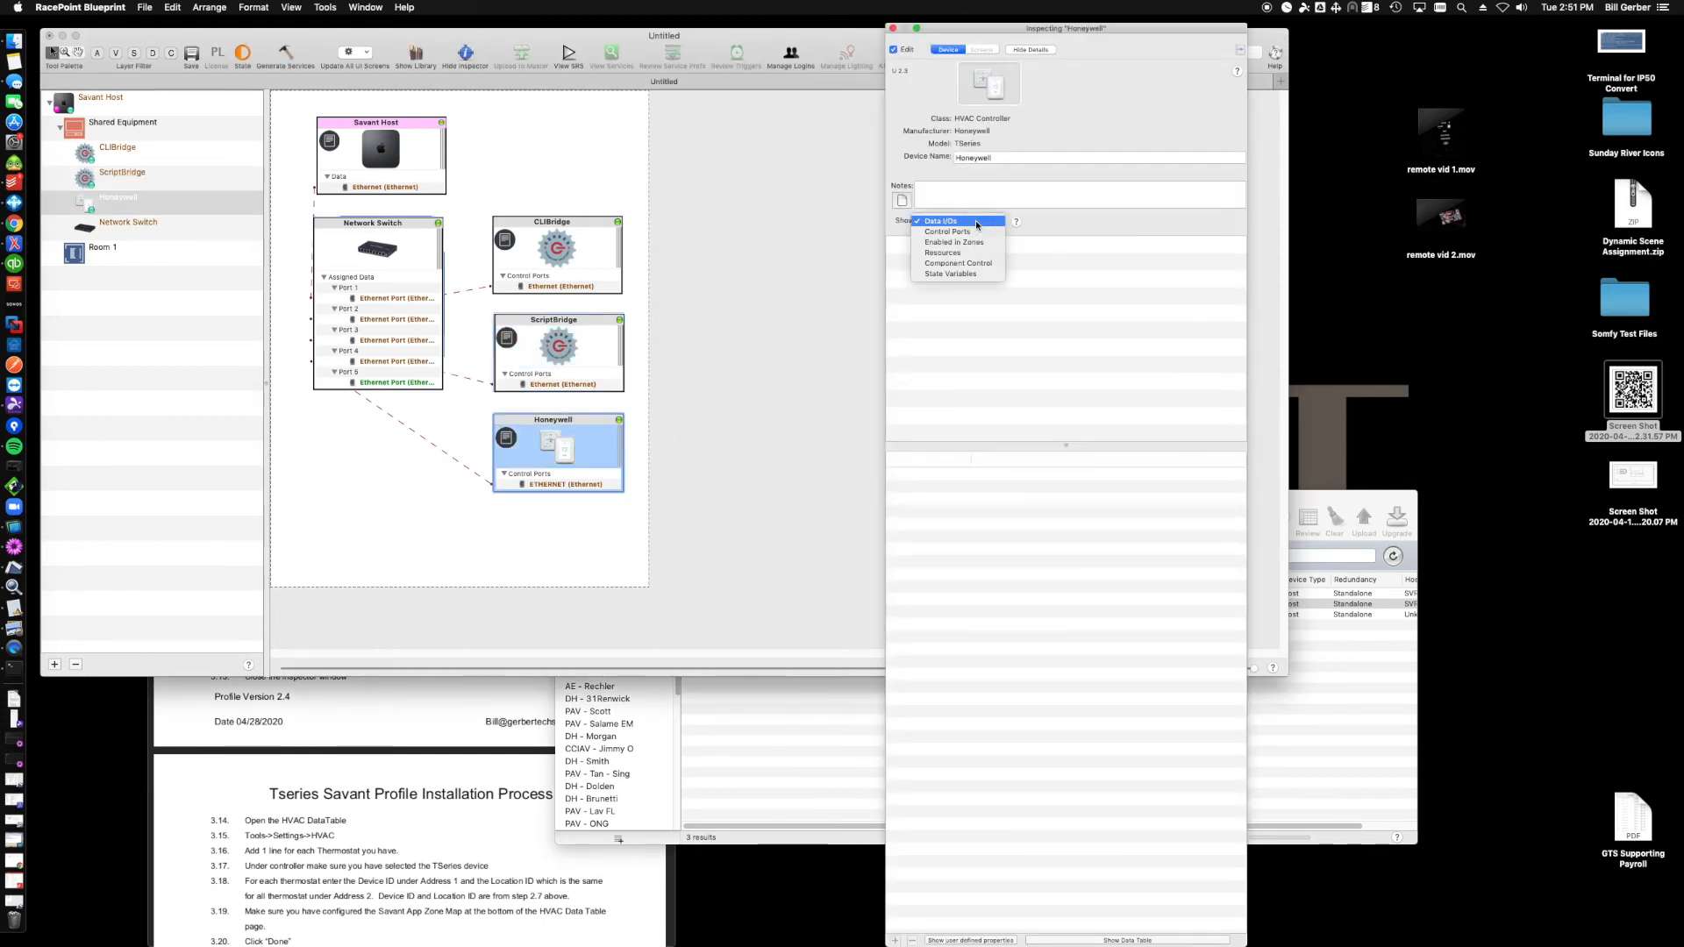
{"action": "left_click", "coordinate": [953, 277]}
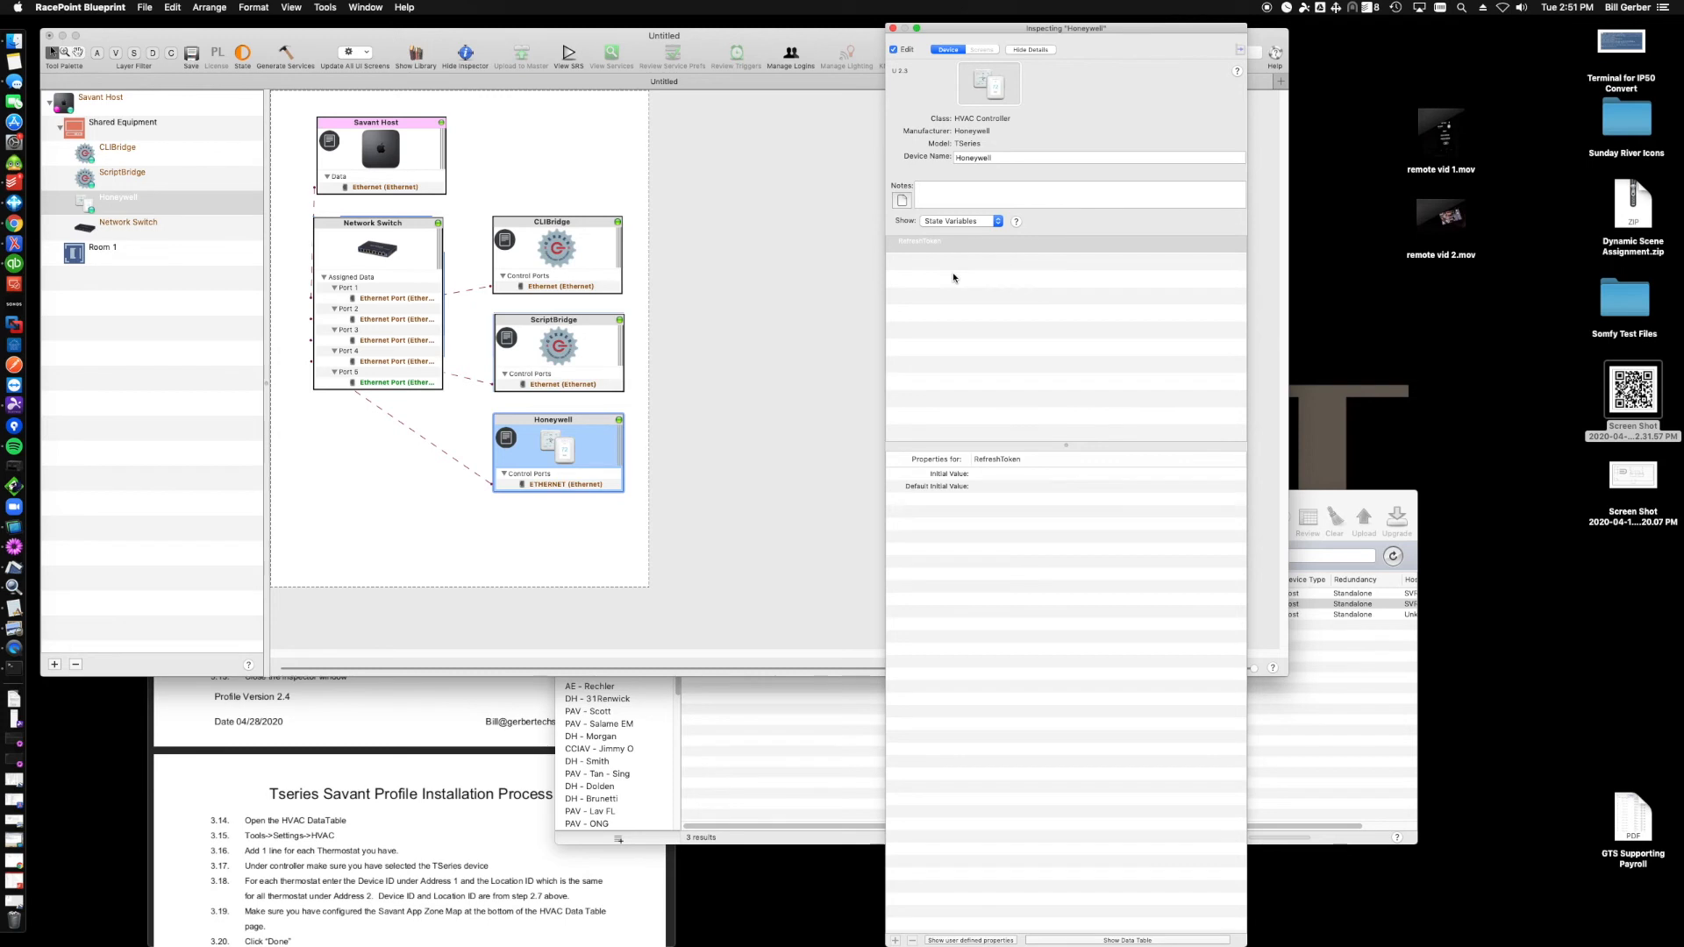
{"action": "left_click_drag", "start_coordinate": [1067, 26], "coordinate": [728, 26]}
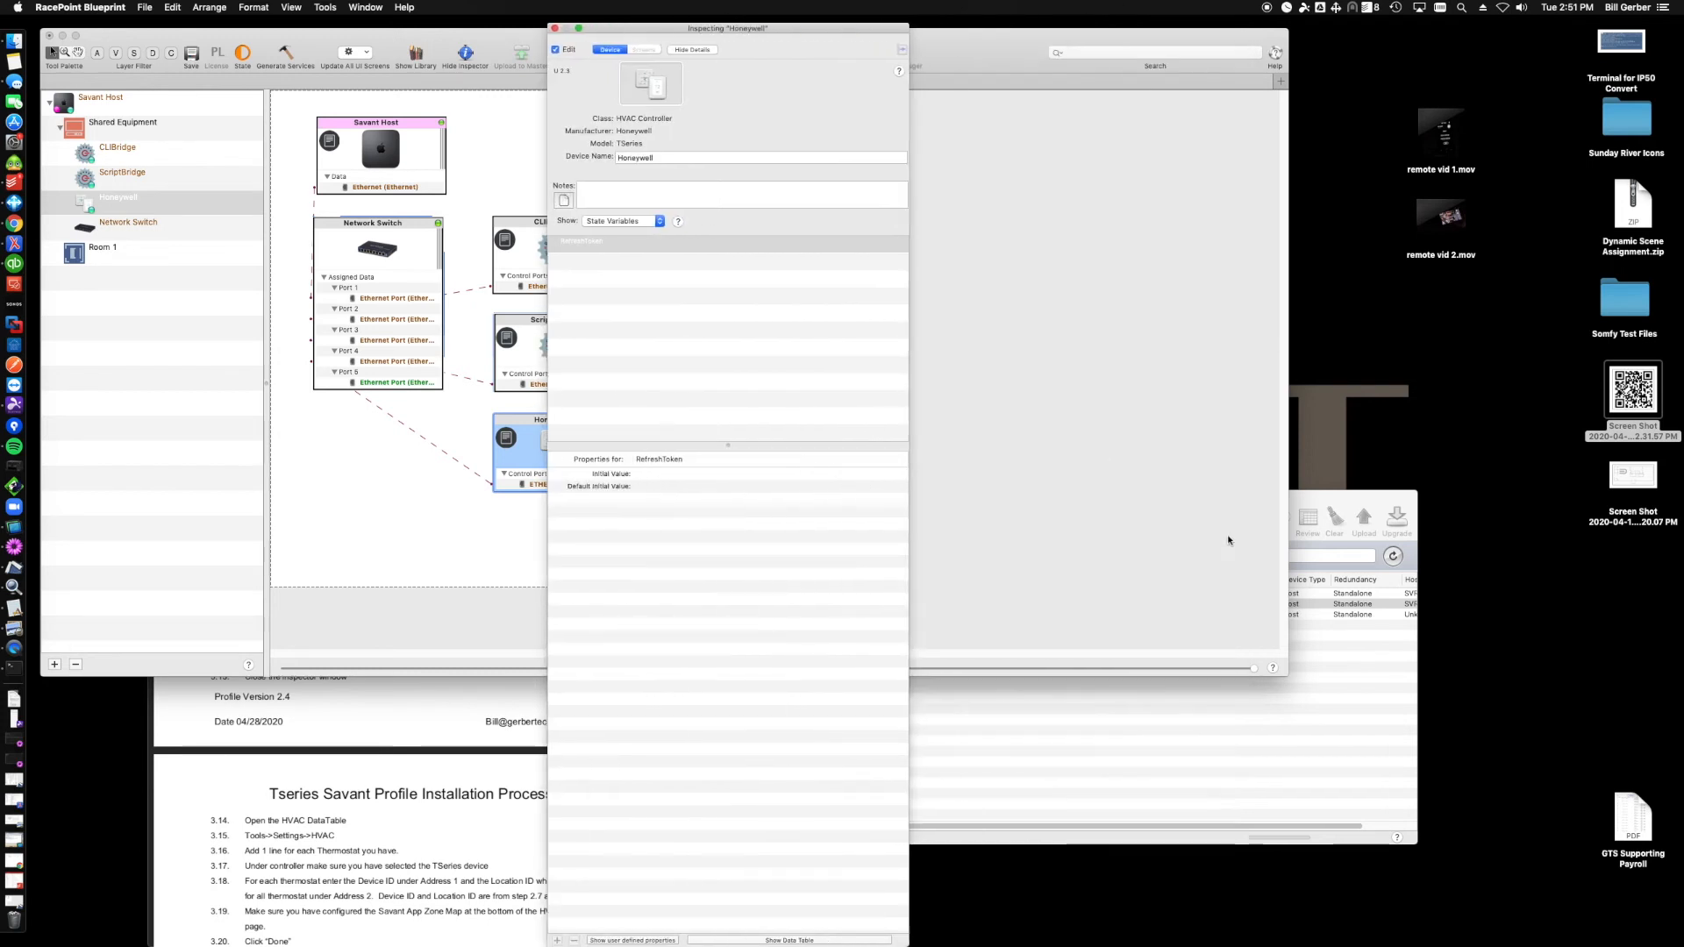
{"action": "left_click", "coordinate": [14, 667]}
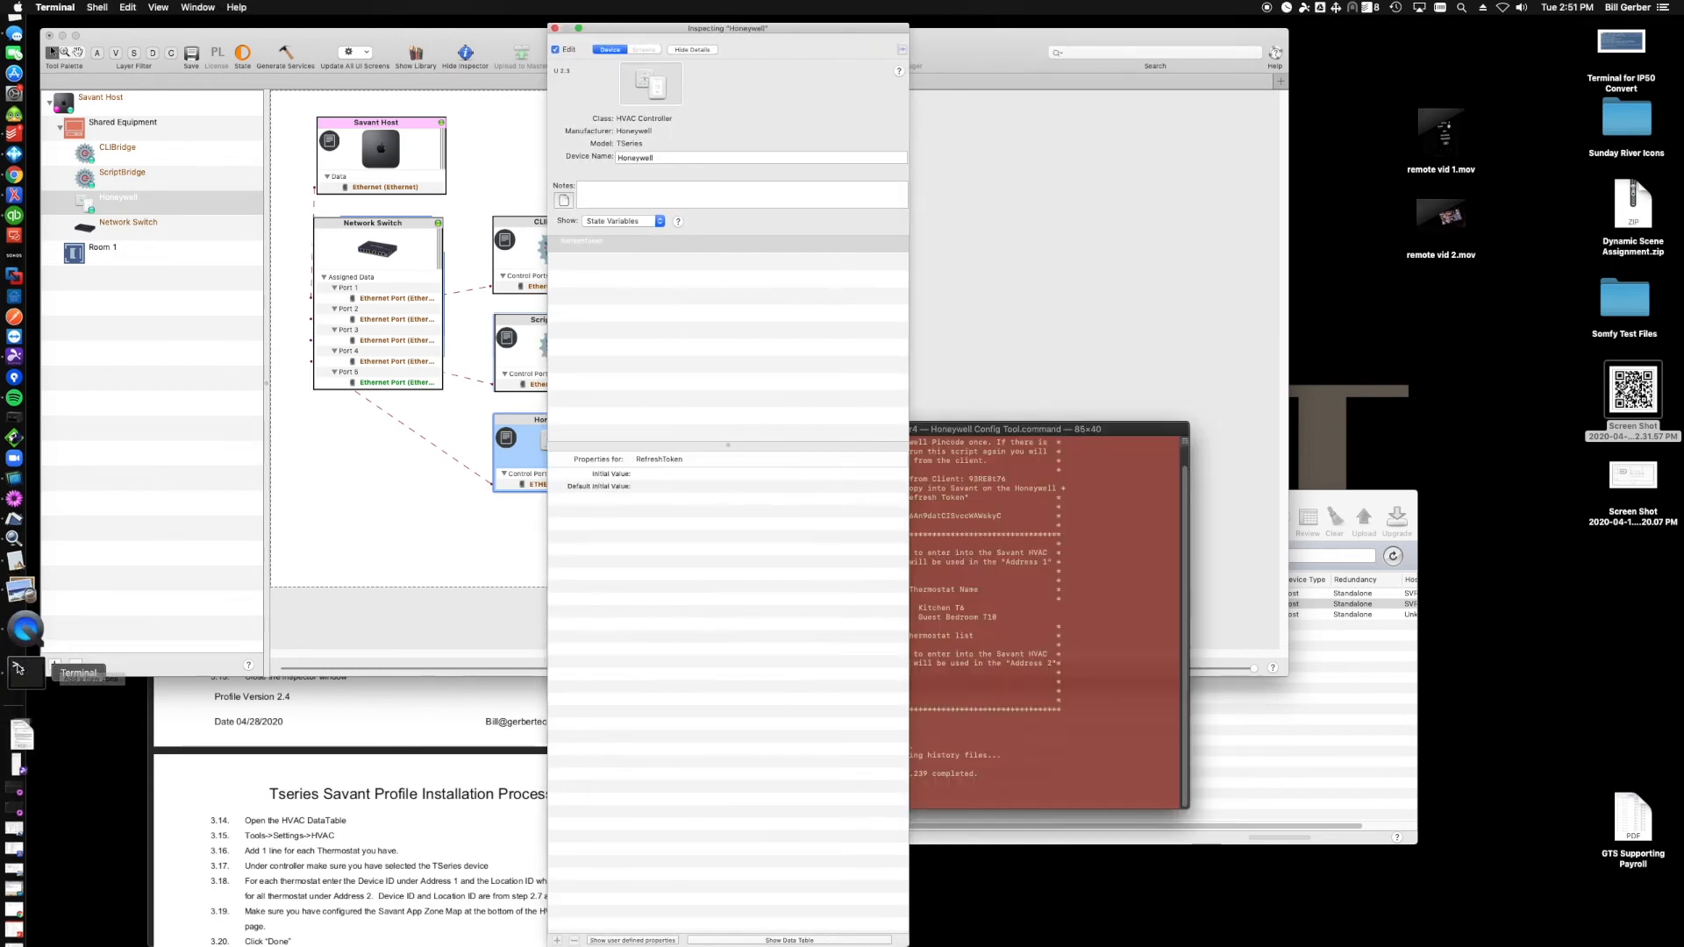
{"action": "left_click", "coordinate": [1044, 513]}
{"action": "double_click", "coordinate": [952, 517]}
{"action": "key", "text": "super+c"}
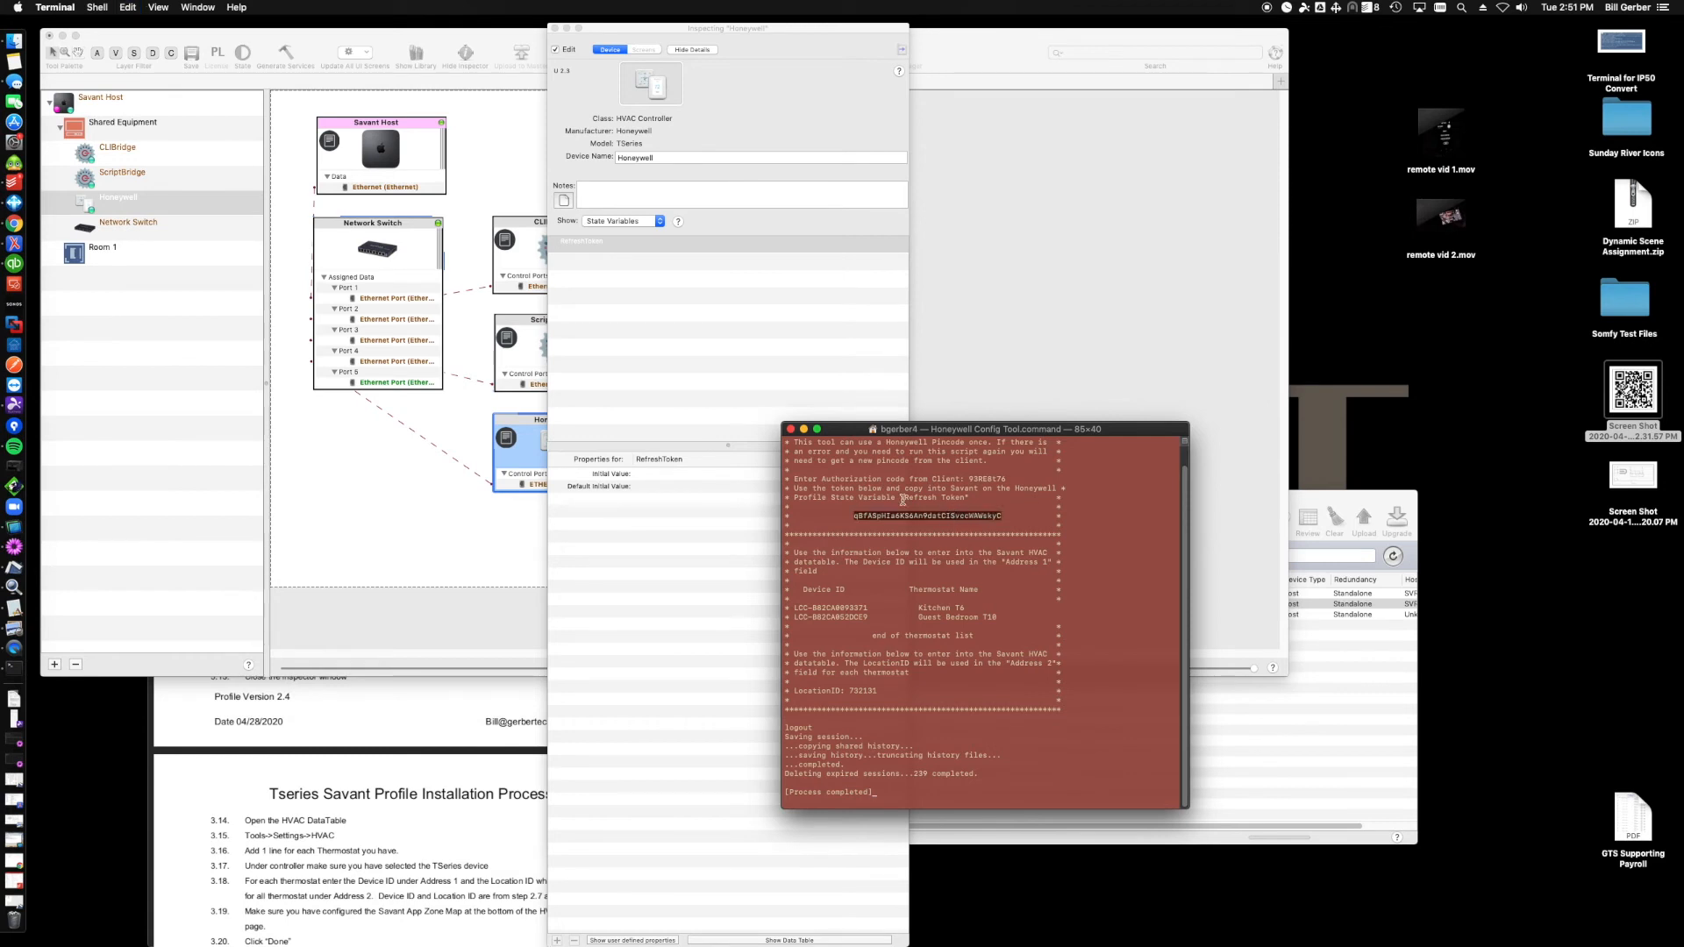
{"action": "left_click", "coordinate": [656, 474]}
{"action": "double_click", "coordinate": [656, 475]}
{"action": "key", "text": "super+v"}
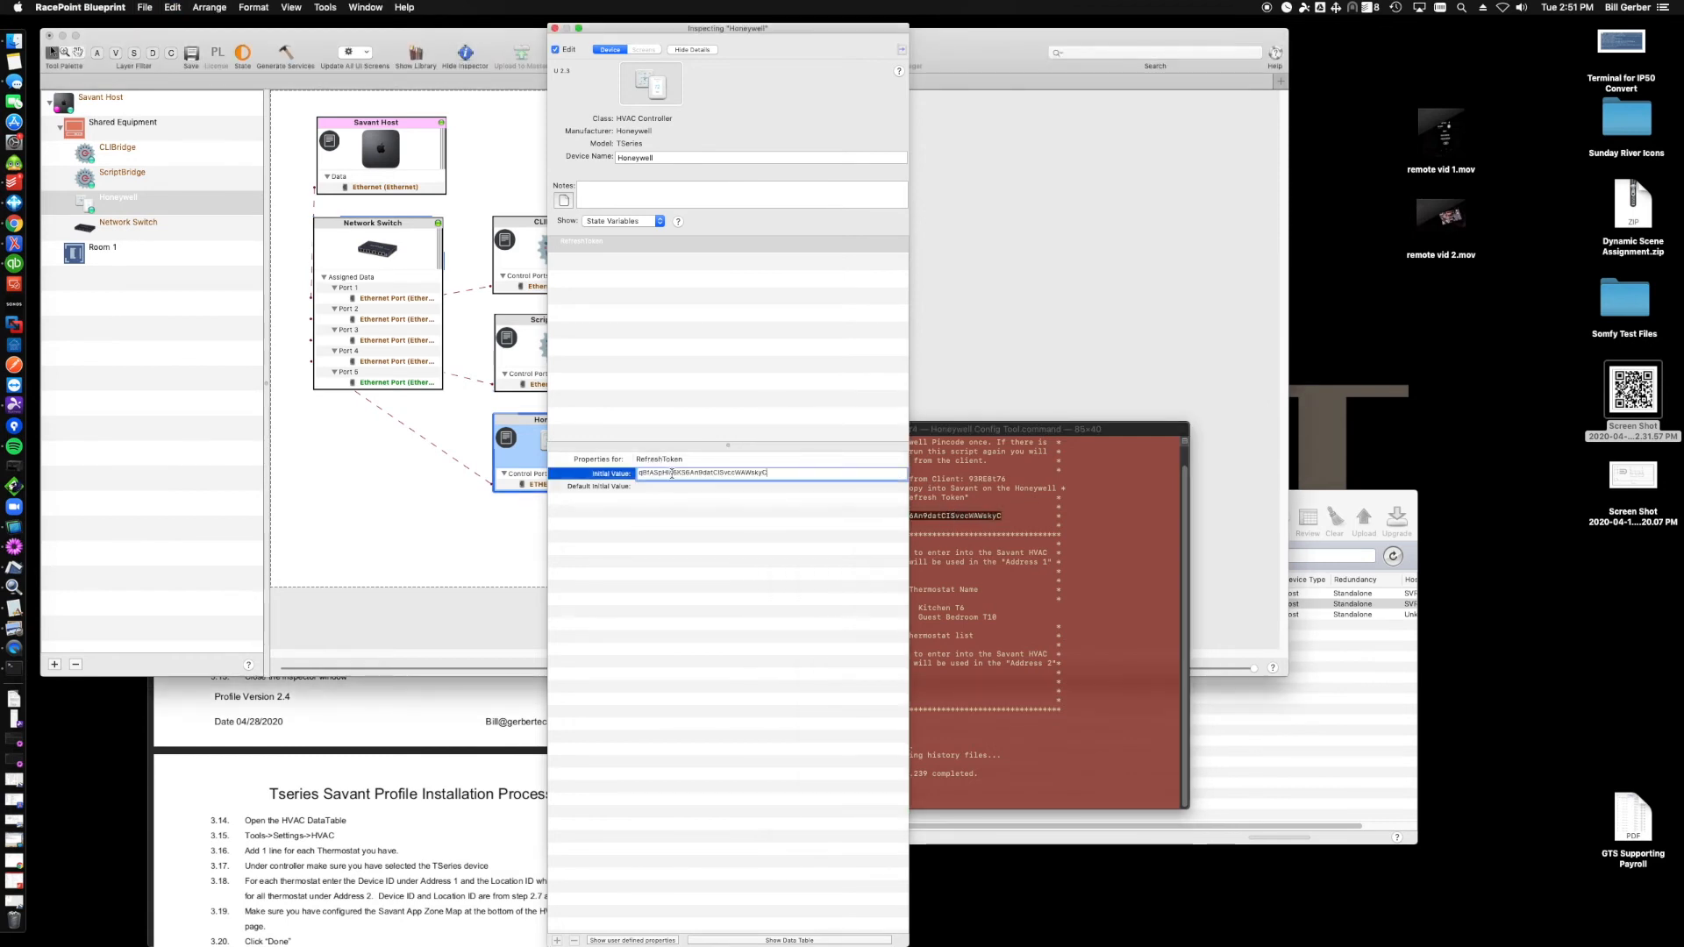
{"action": "left_click", "coordinate": [675, 488]}
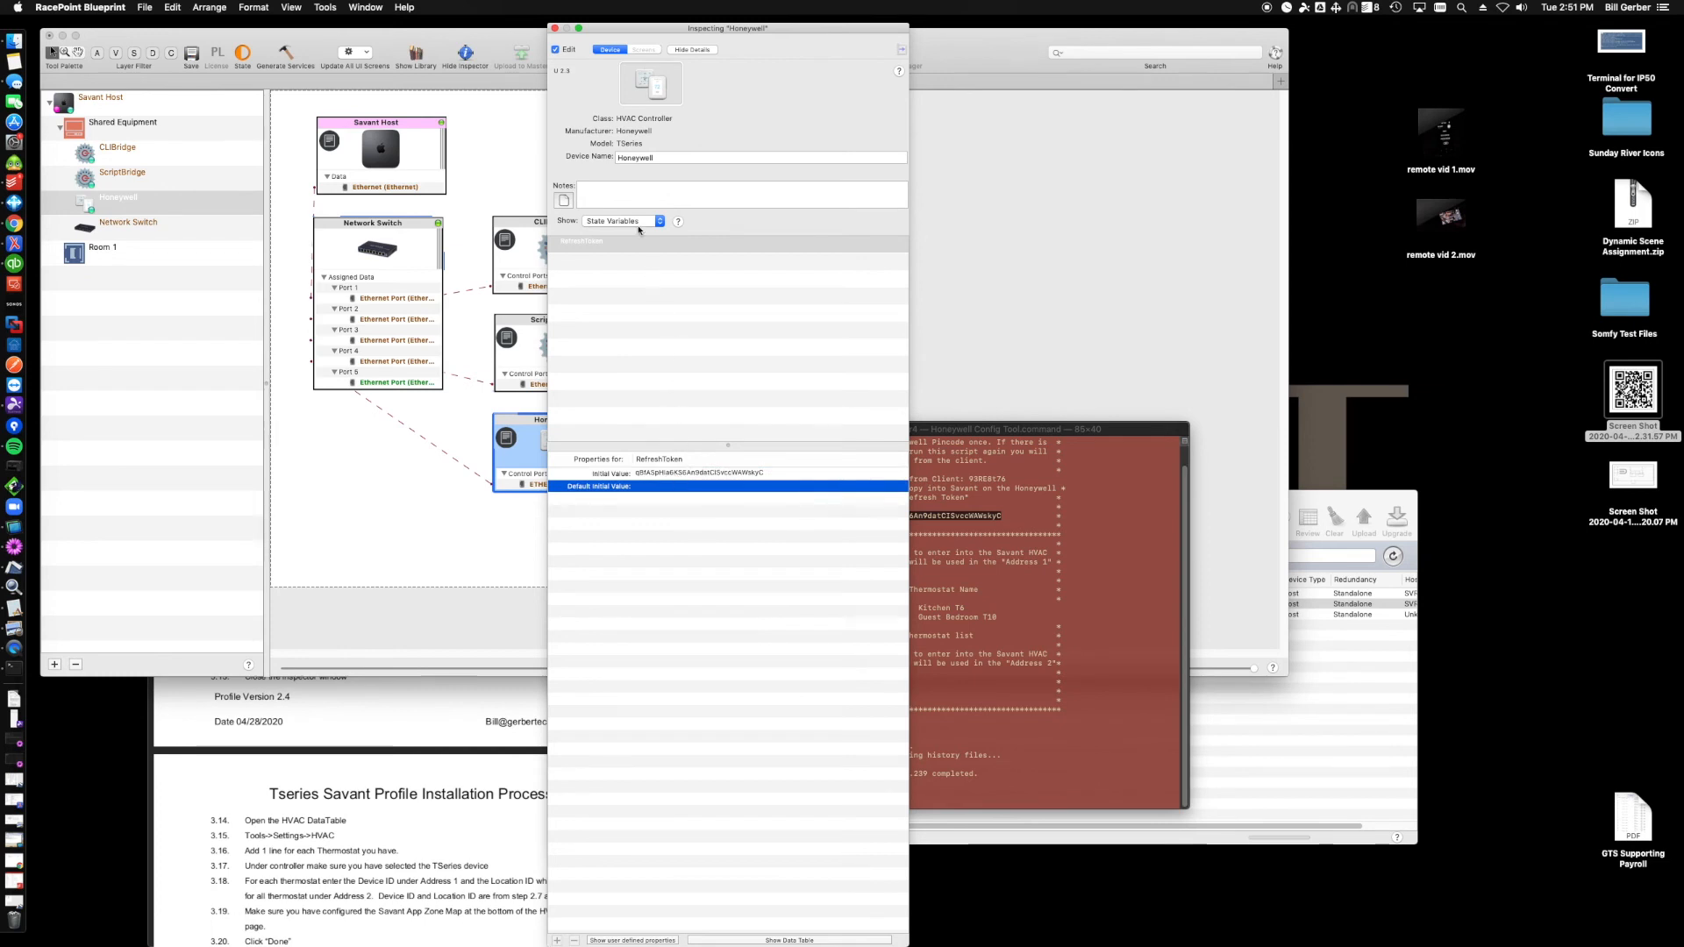
- Close the Honeywell inspector and run Generate Services for the Blueprint
{"action": "left_click", "coordinate": [554, 28]}
{"action": "left_click", "coordinate": [535, 163]}
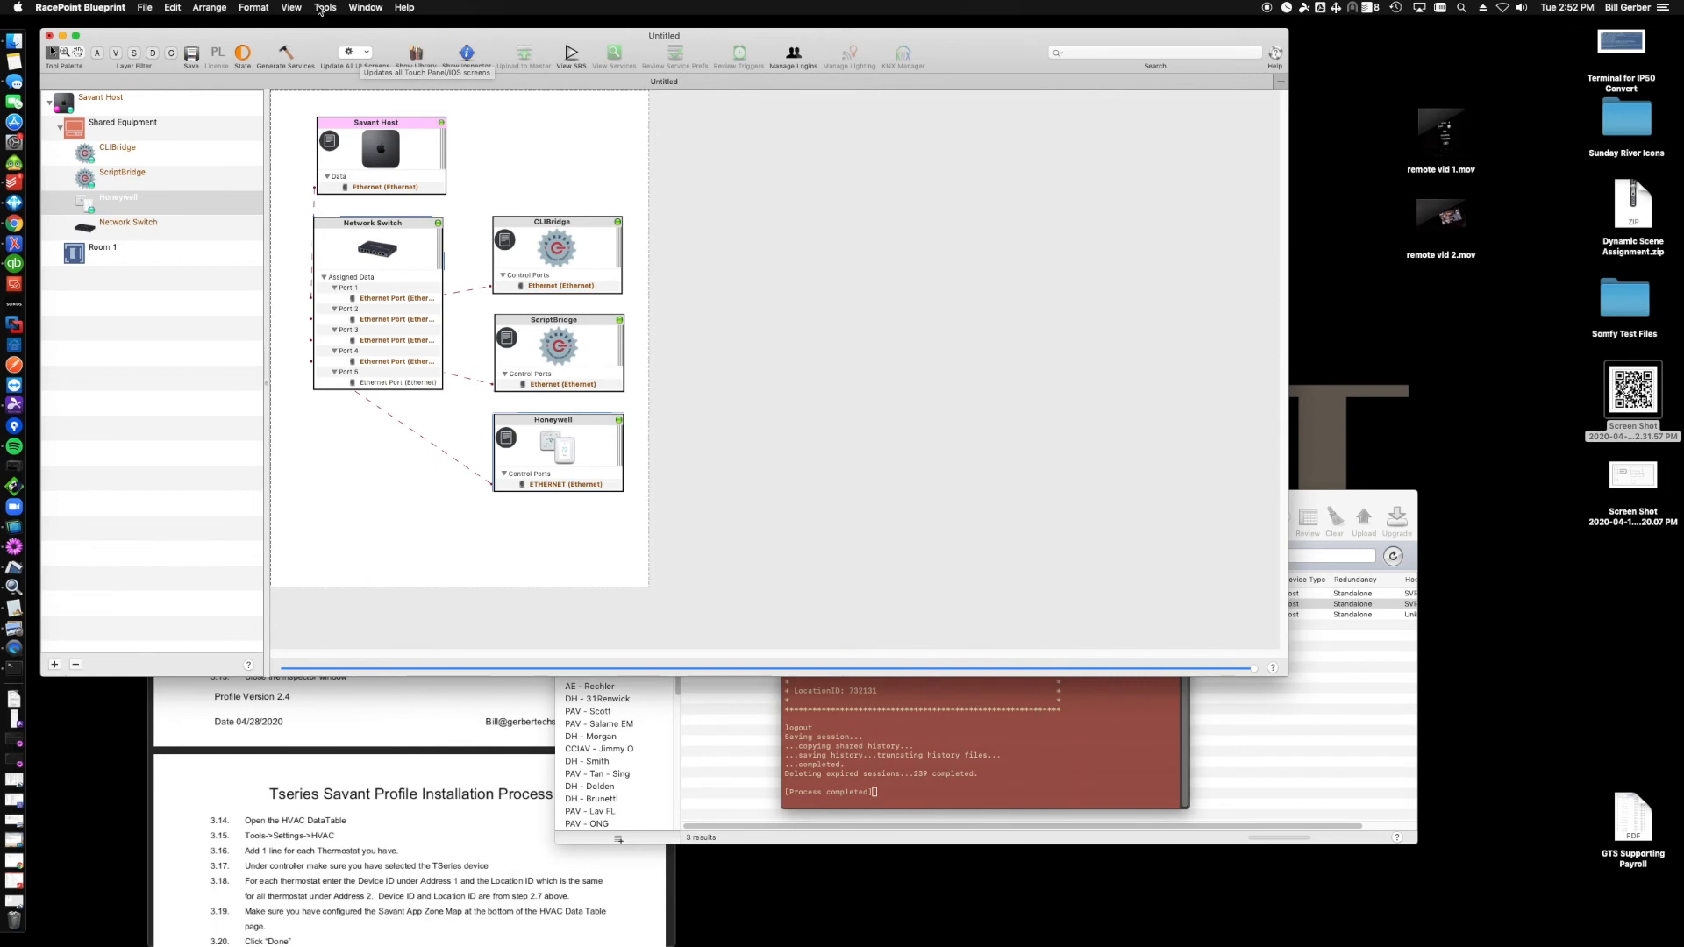
{"action": "left_click", "coordinate": [289, 54]}
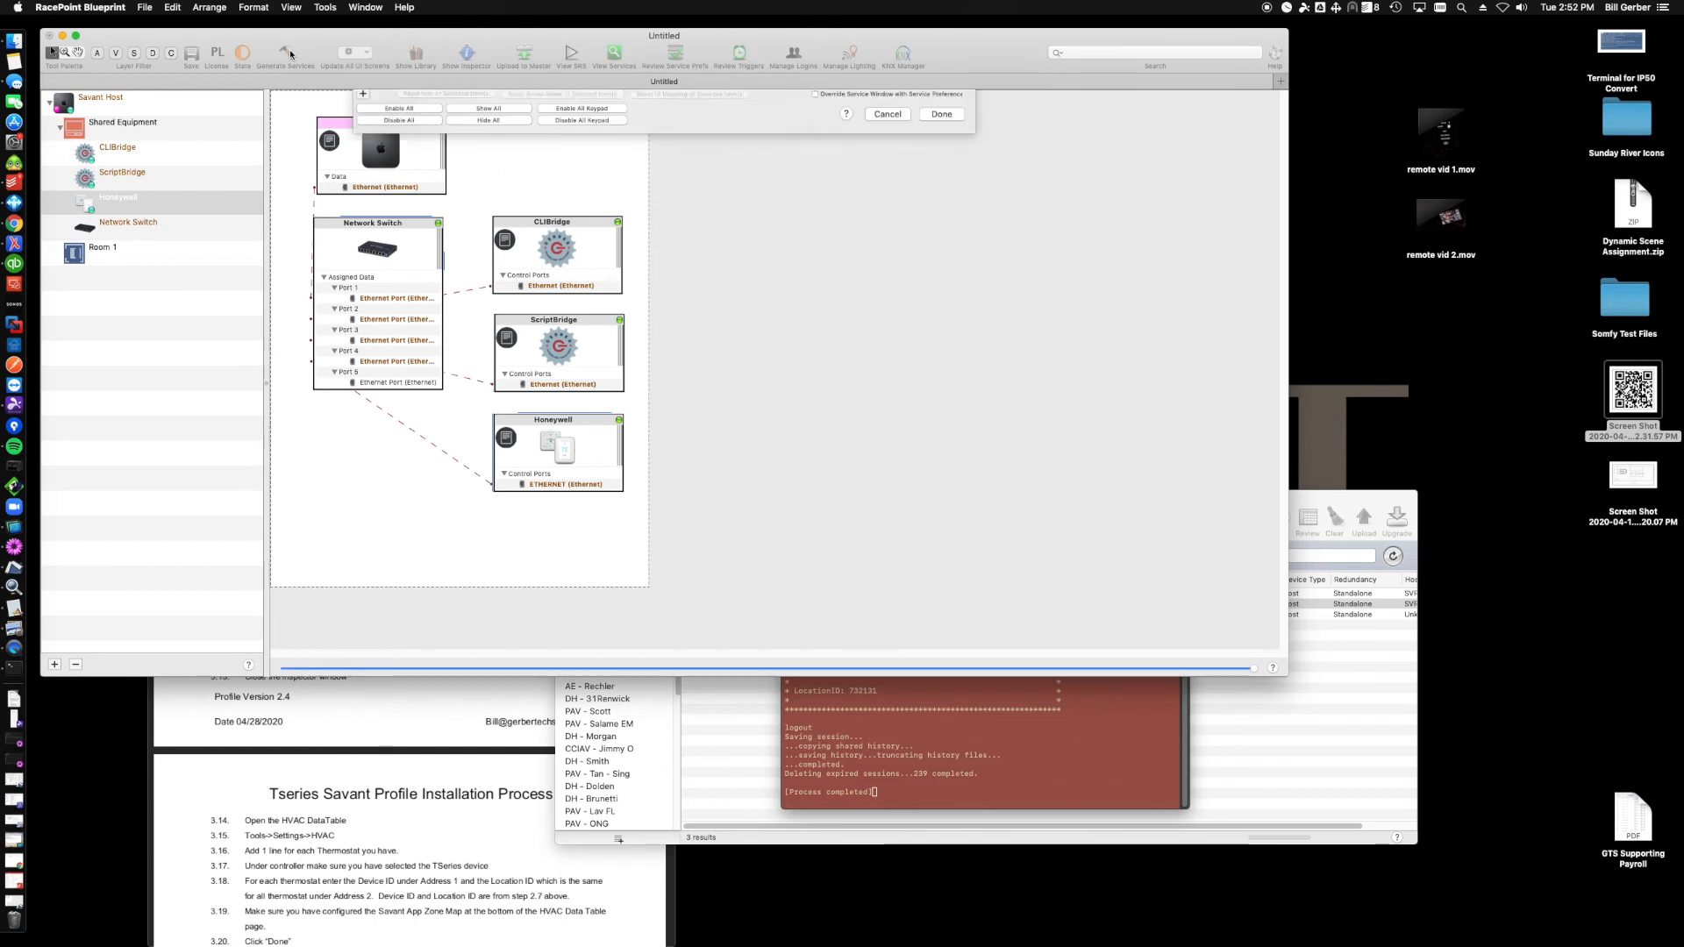
{"action": "left_click", "coordinate": [941, 403]}
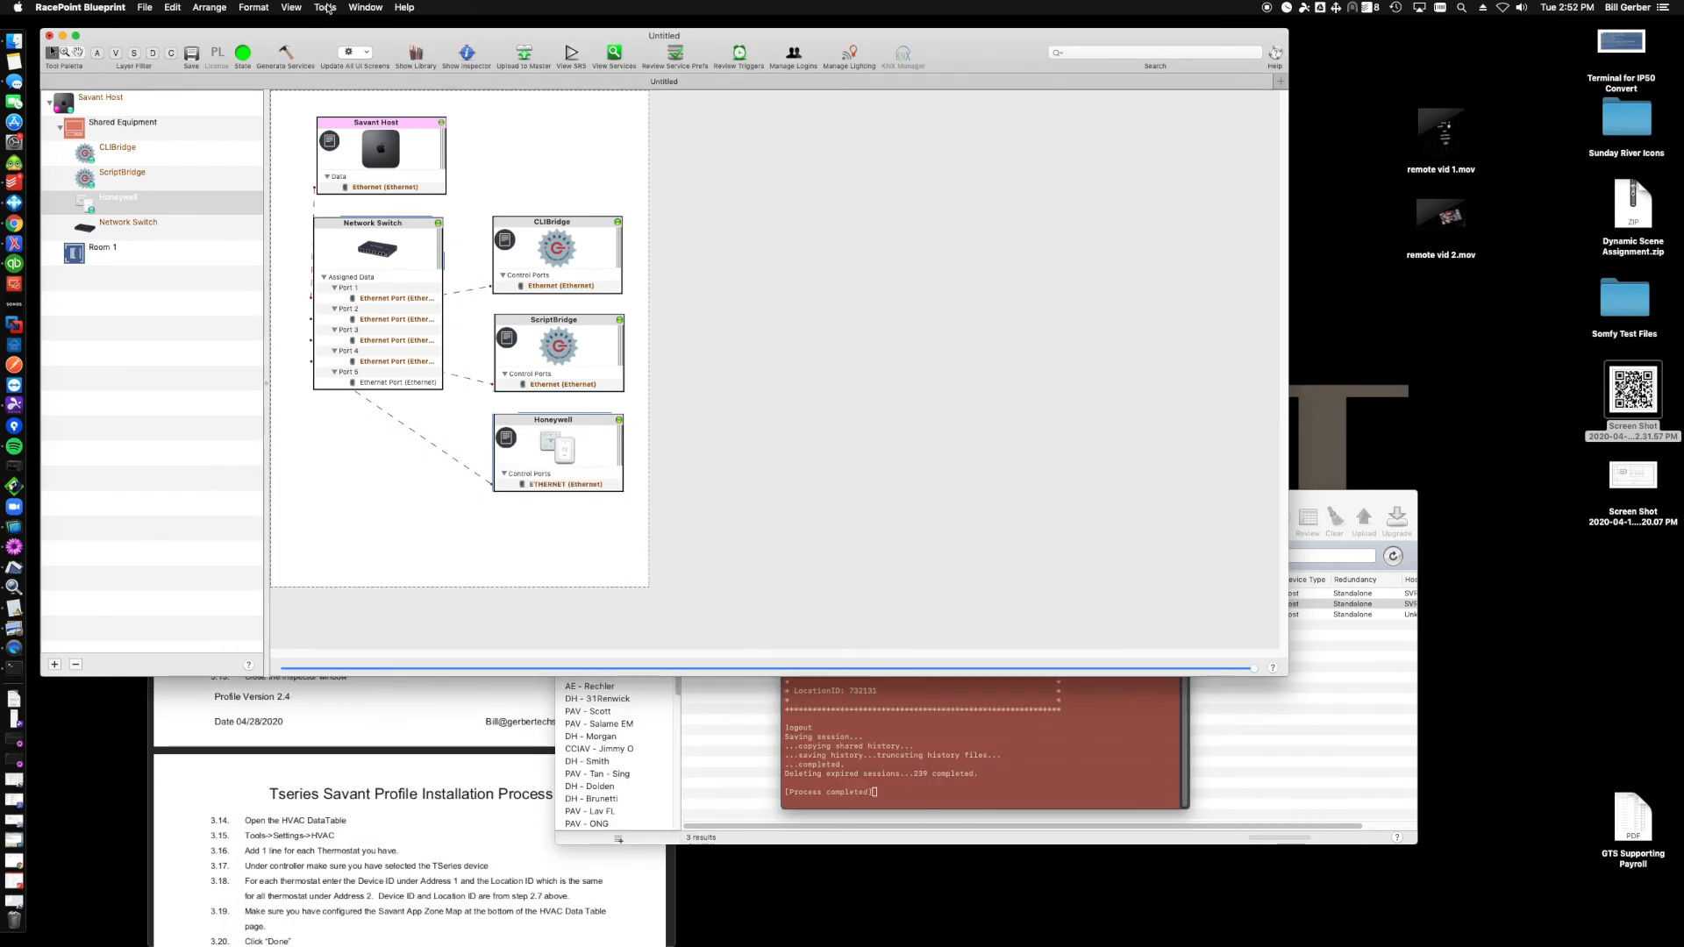
- Open the HVAC Settings table, add two Honeywell thermostat rows and set both Entities to Zone
{"action": "left_click", "coordinate": [324, 7]}
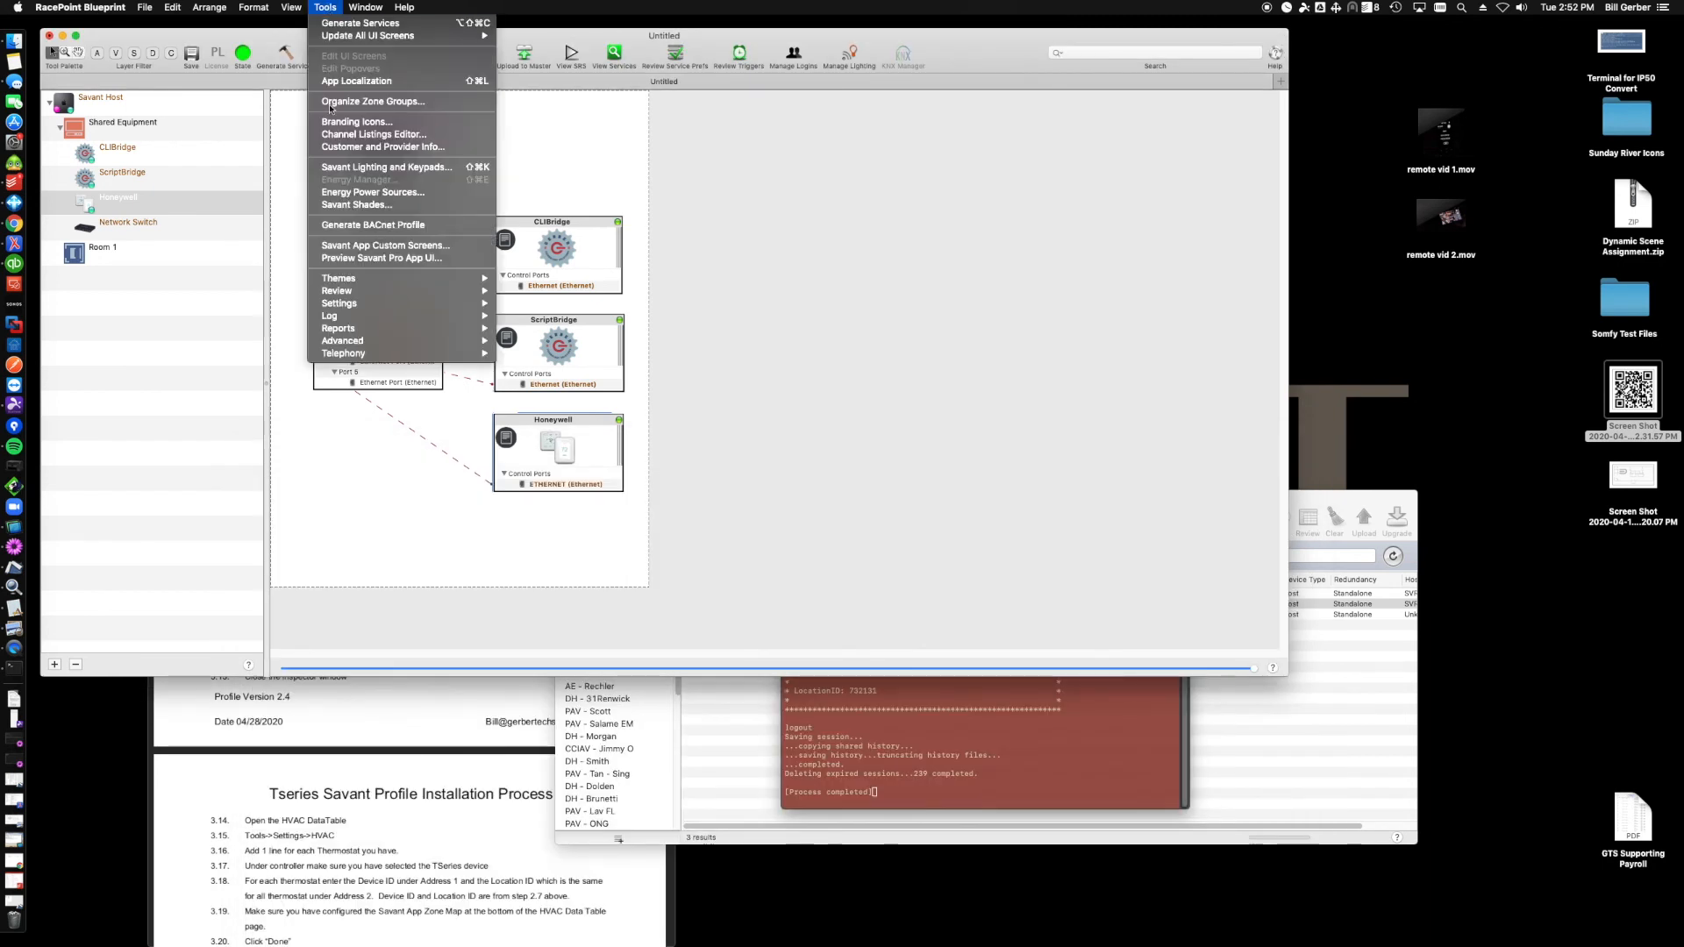
{"action": "mouse_move", "coordinate": [362, 302]}
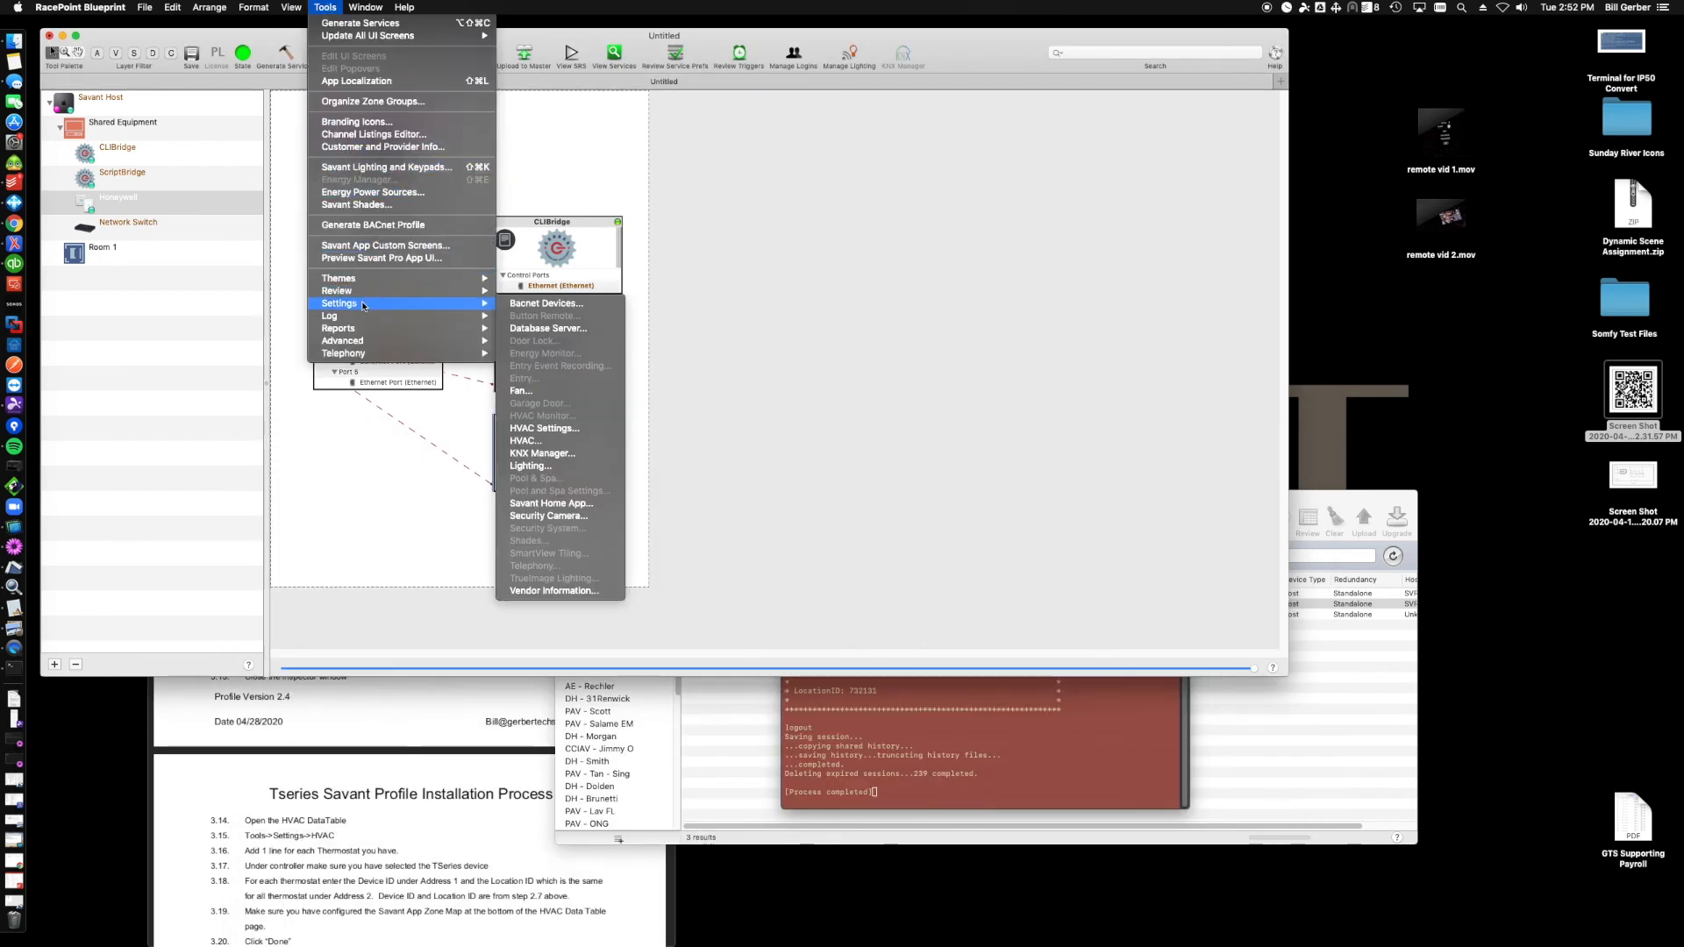
{"action": "left_click", "coordinate": [547, 428]}
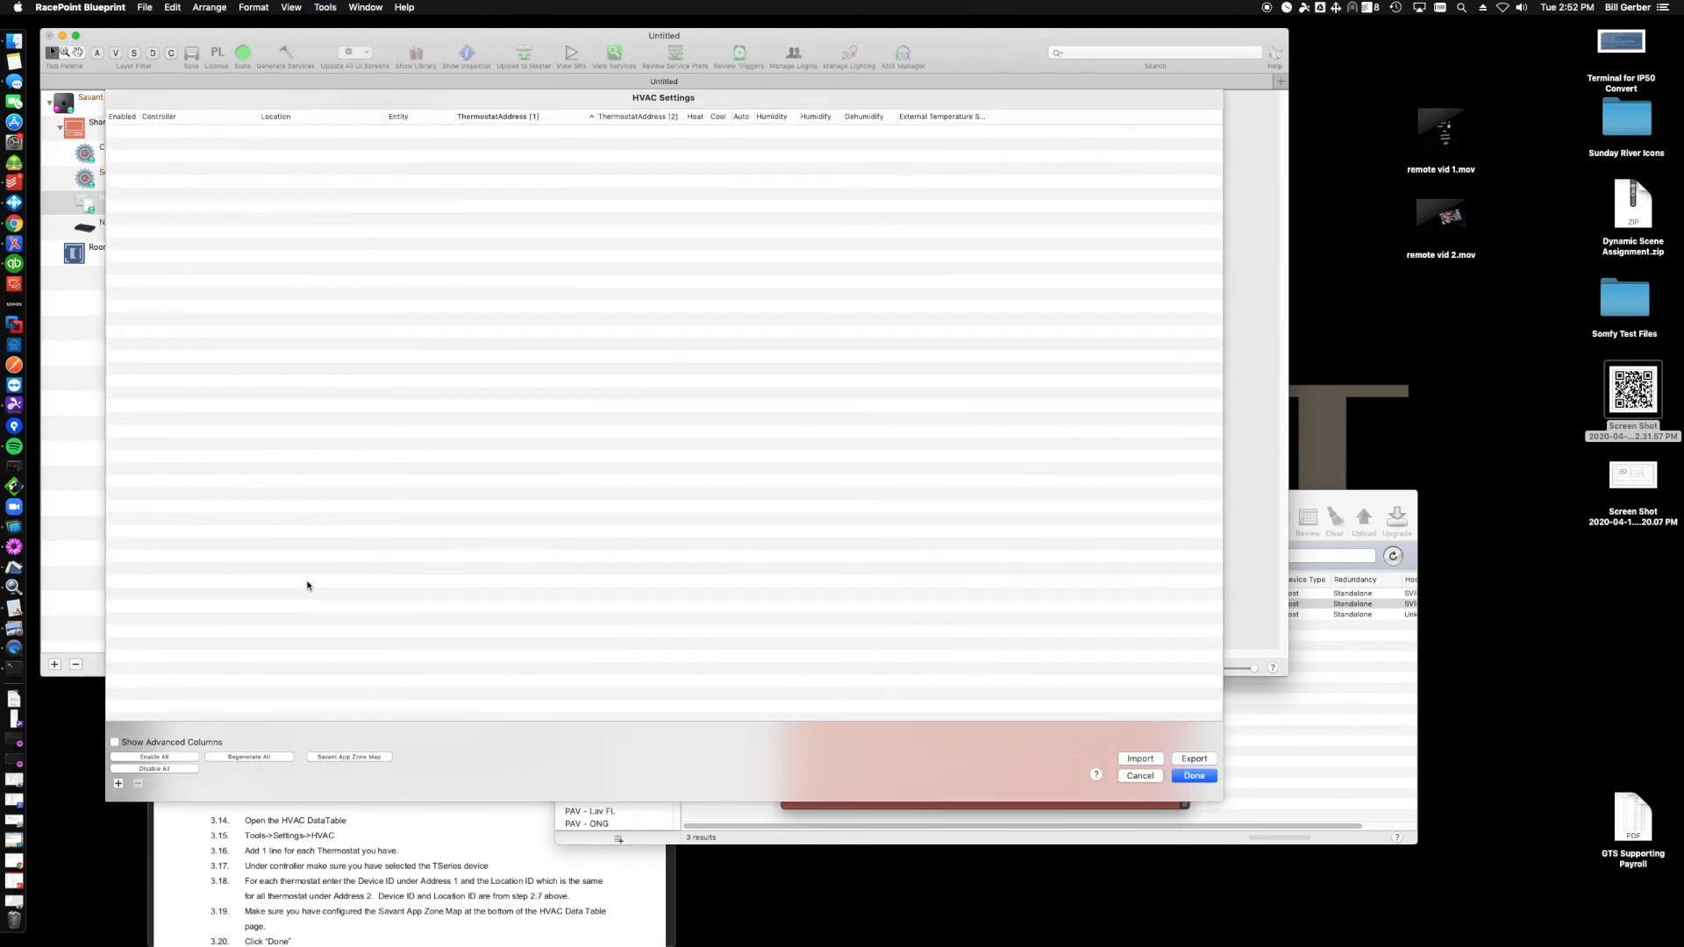
{"action": "left_click", "coordinate": [119, 783]}
{"action": "left_click", "coordinate": [118, 782]}
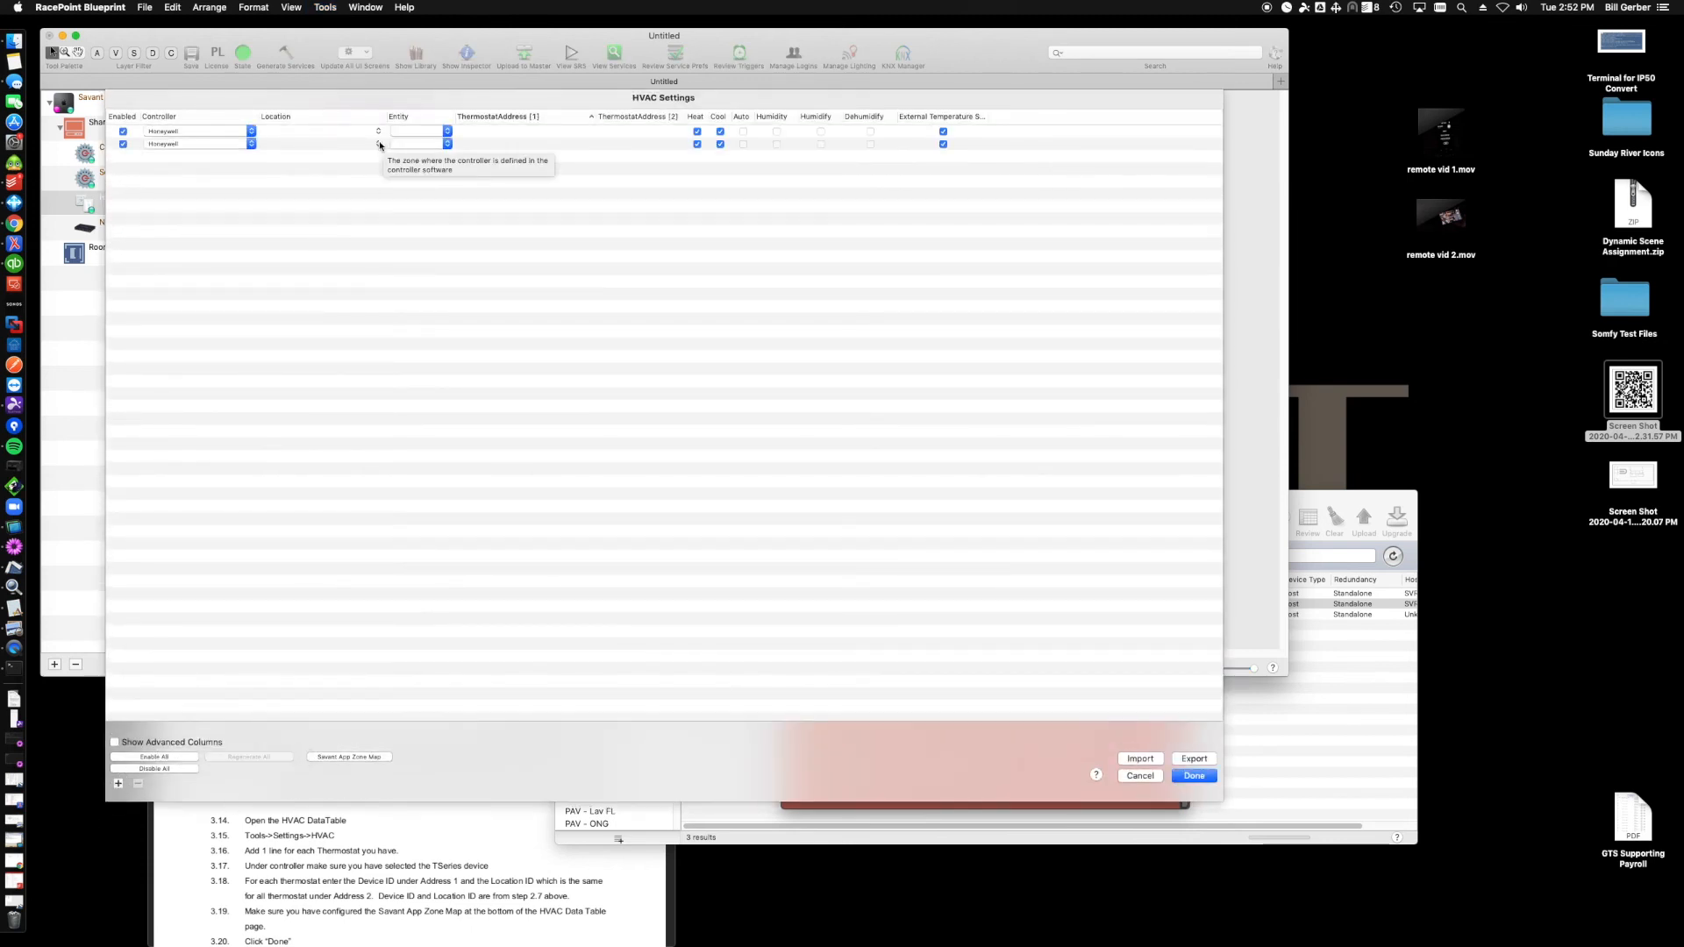
{"action": "left_click", "coordinate": [485, 133]}
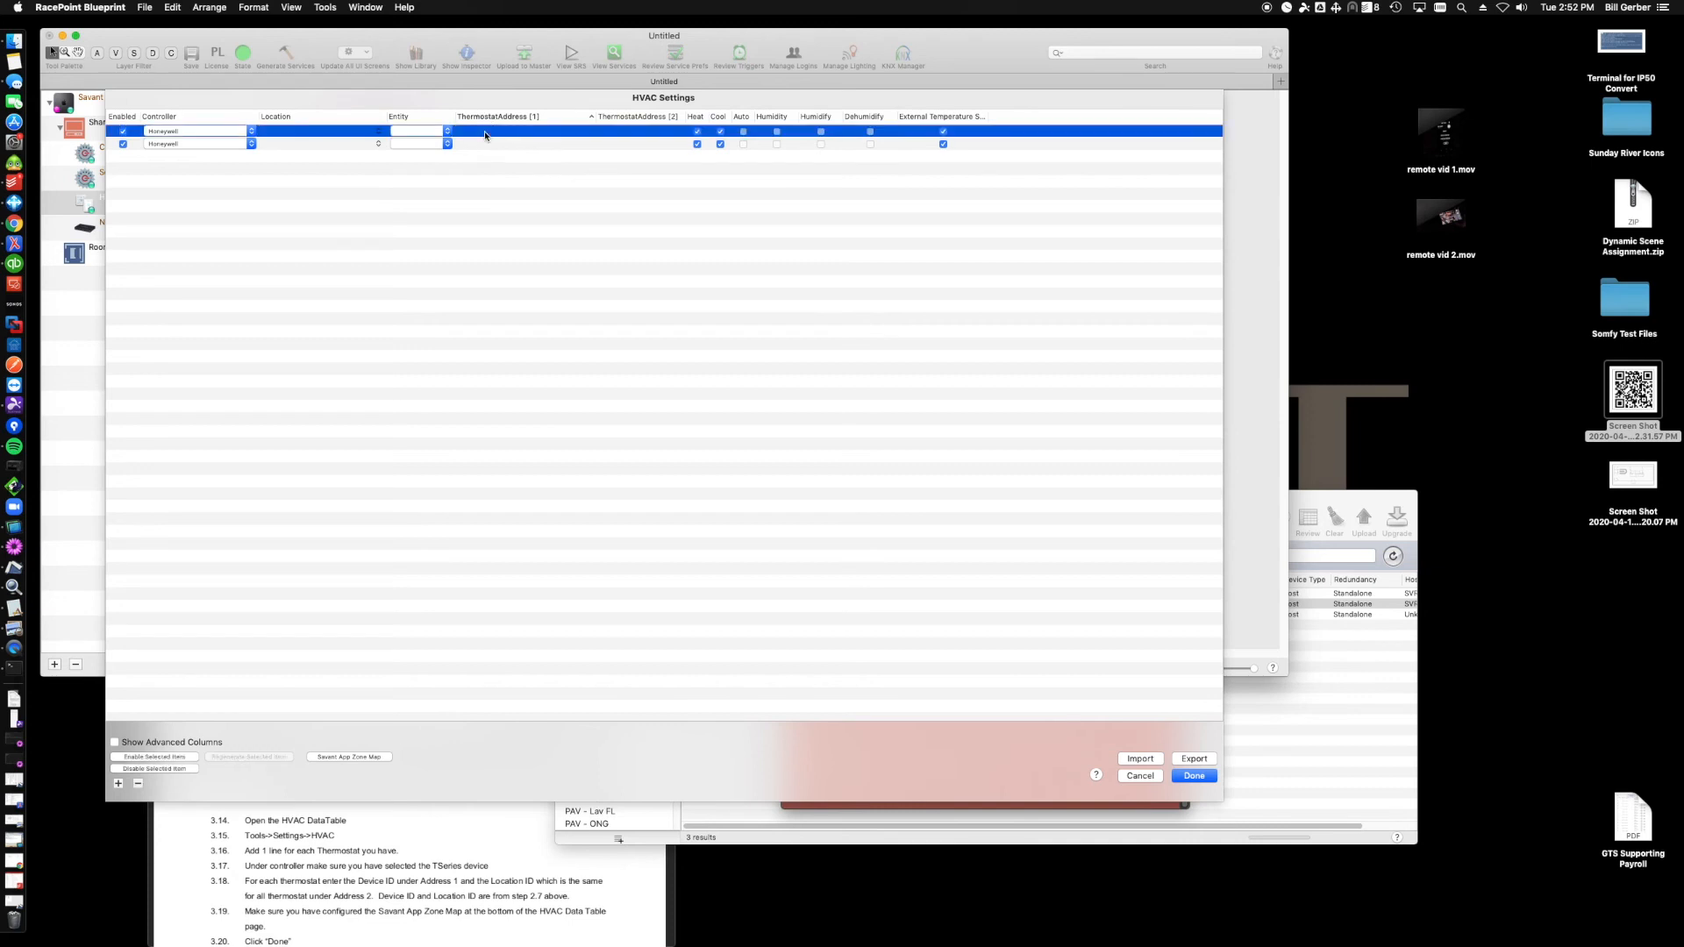
{"action": "left_click", "coordinate": [445, 131]}
{"action": "left_click", "coordinate": [441, 131]}
{"action": "left_click", "coordinate": [444, 142]}
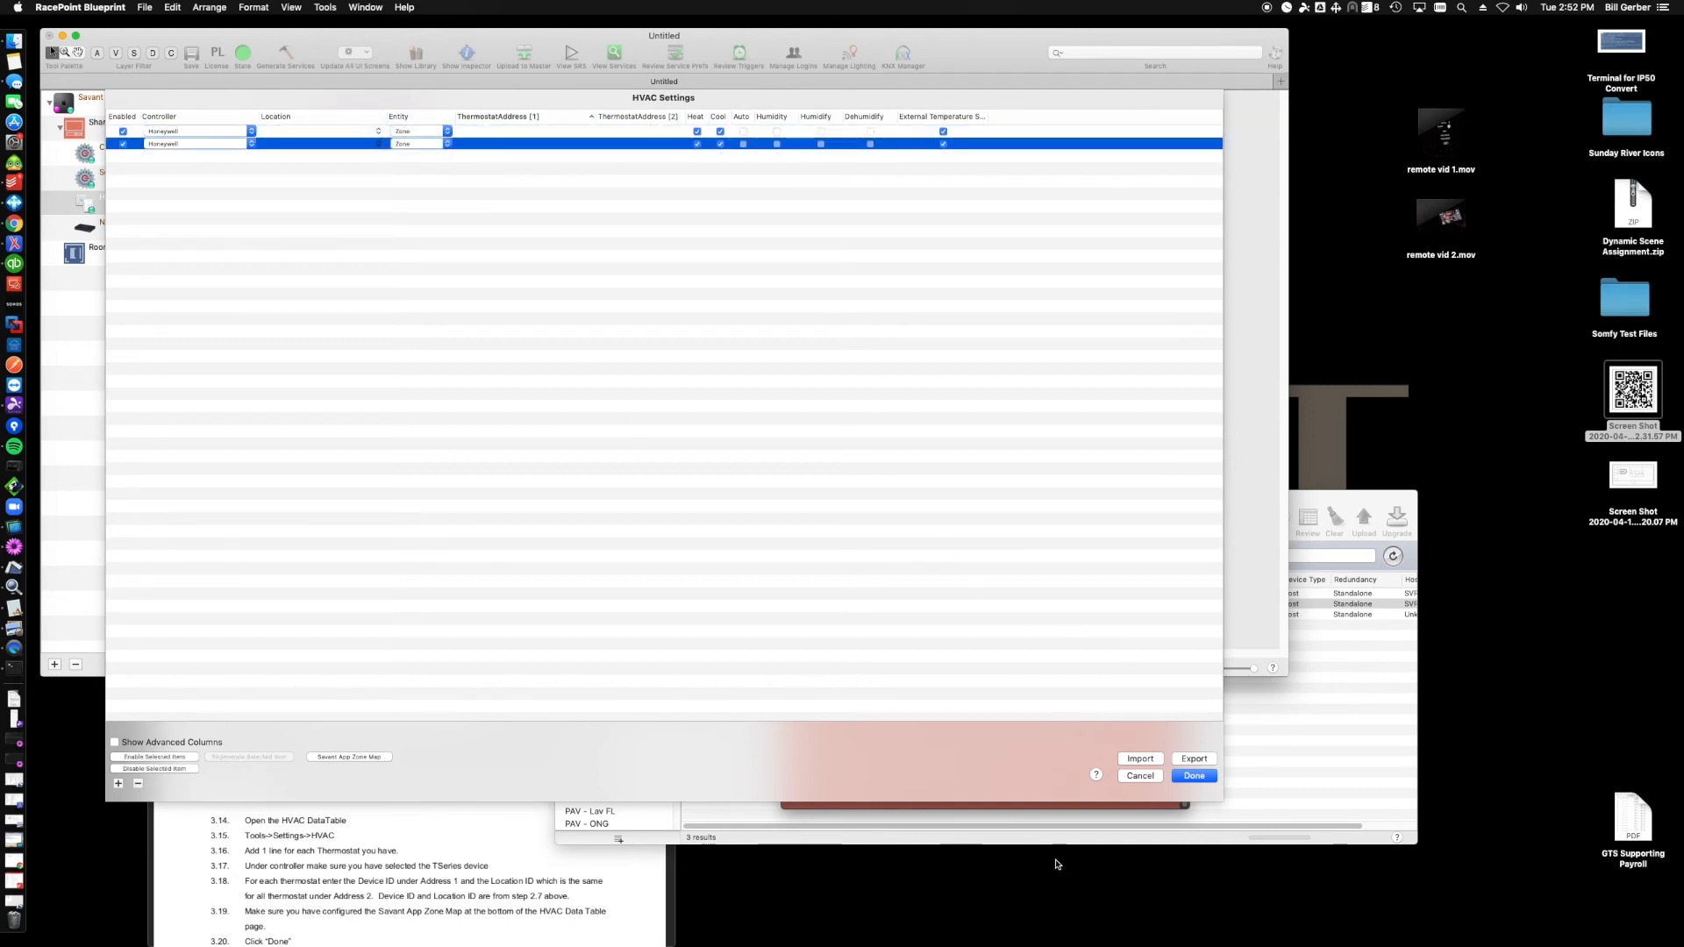
- Copy the first thermostat name from the config tool and set the first row's Location to Kitchen T6
{"action": "left_click", "coordinate": [1052, 805]}
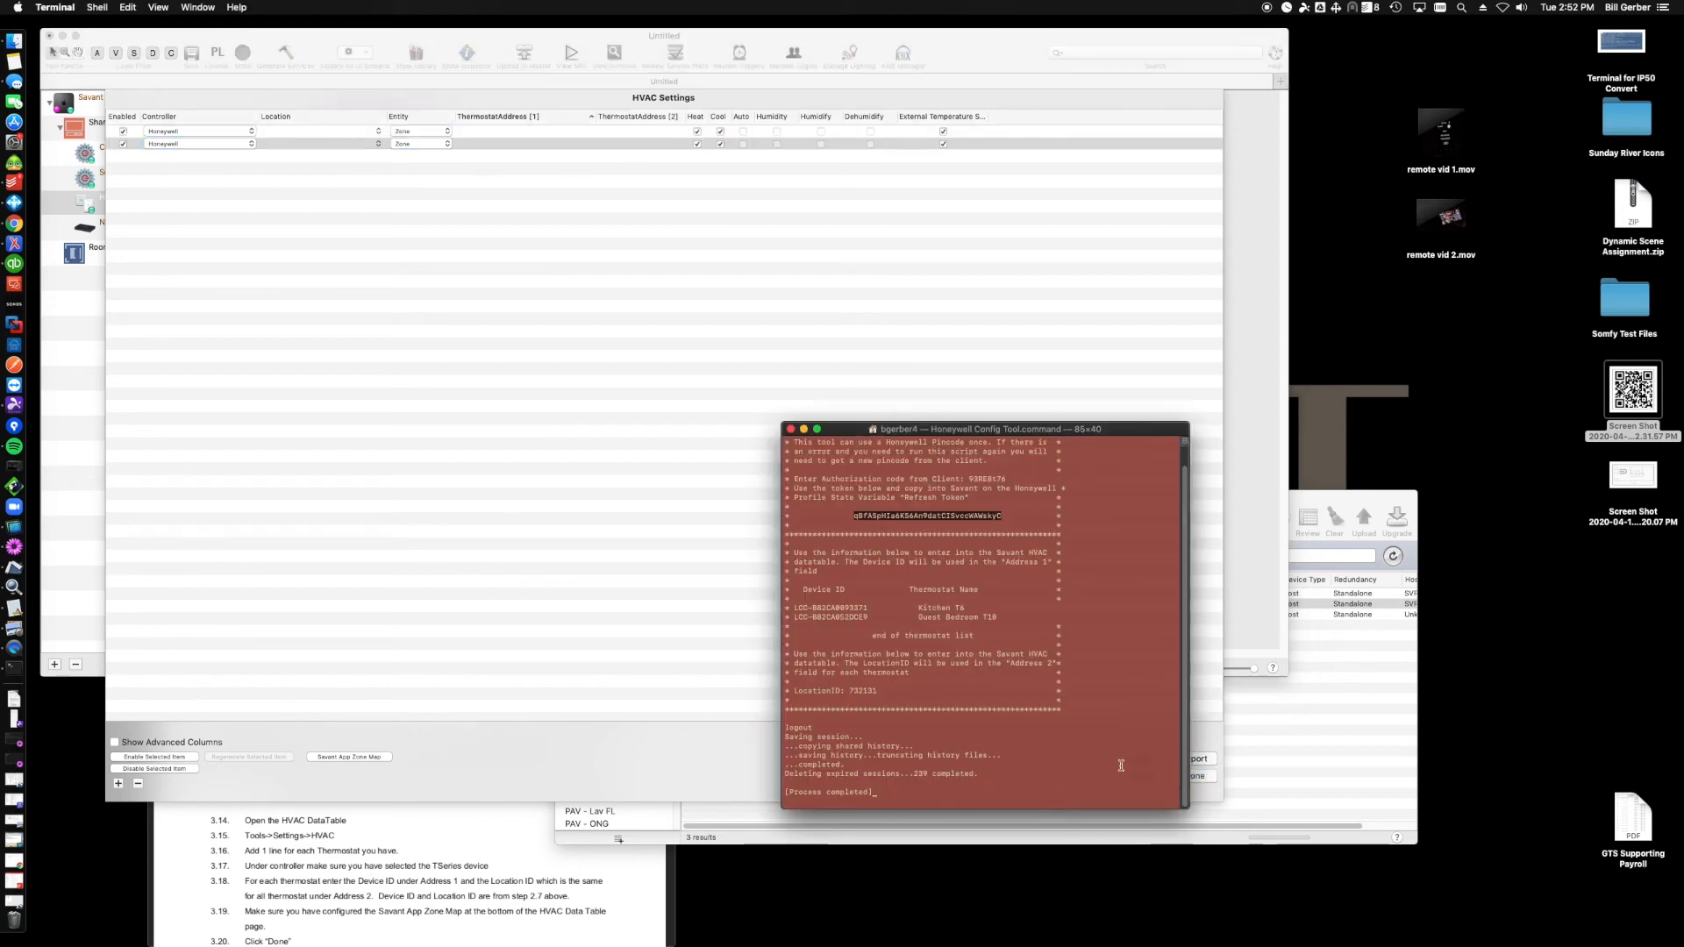
{"action": "left_click", "coordinate": [1216, 798]}
{"action": "left_click_drag", "start_coordinate": [1220, 800], "coordinate": [1086, 528]}
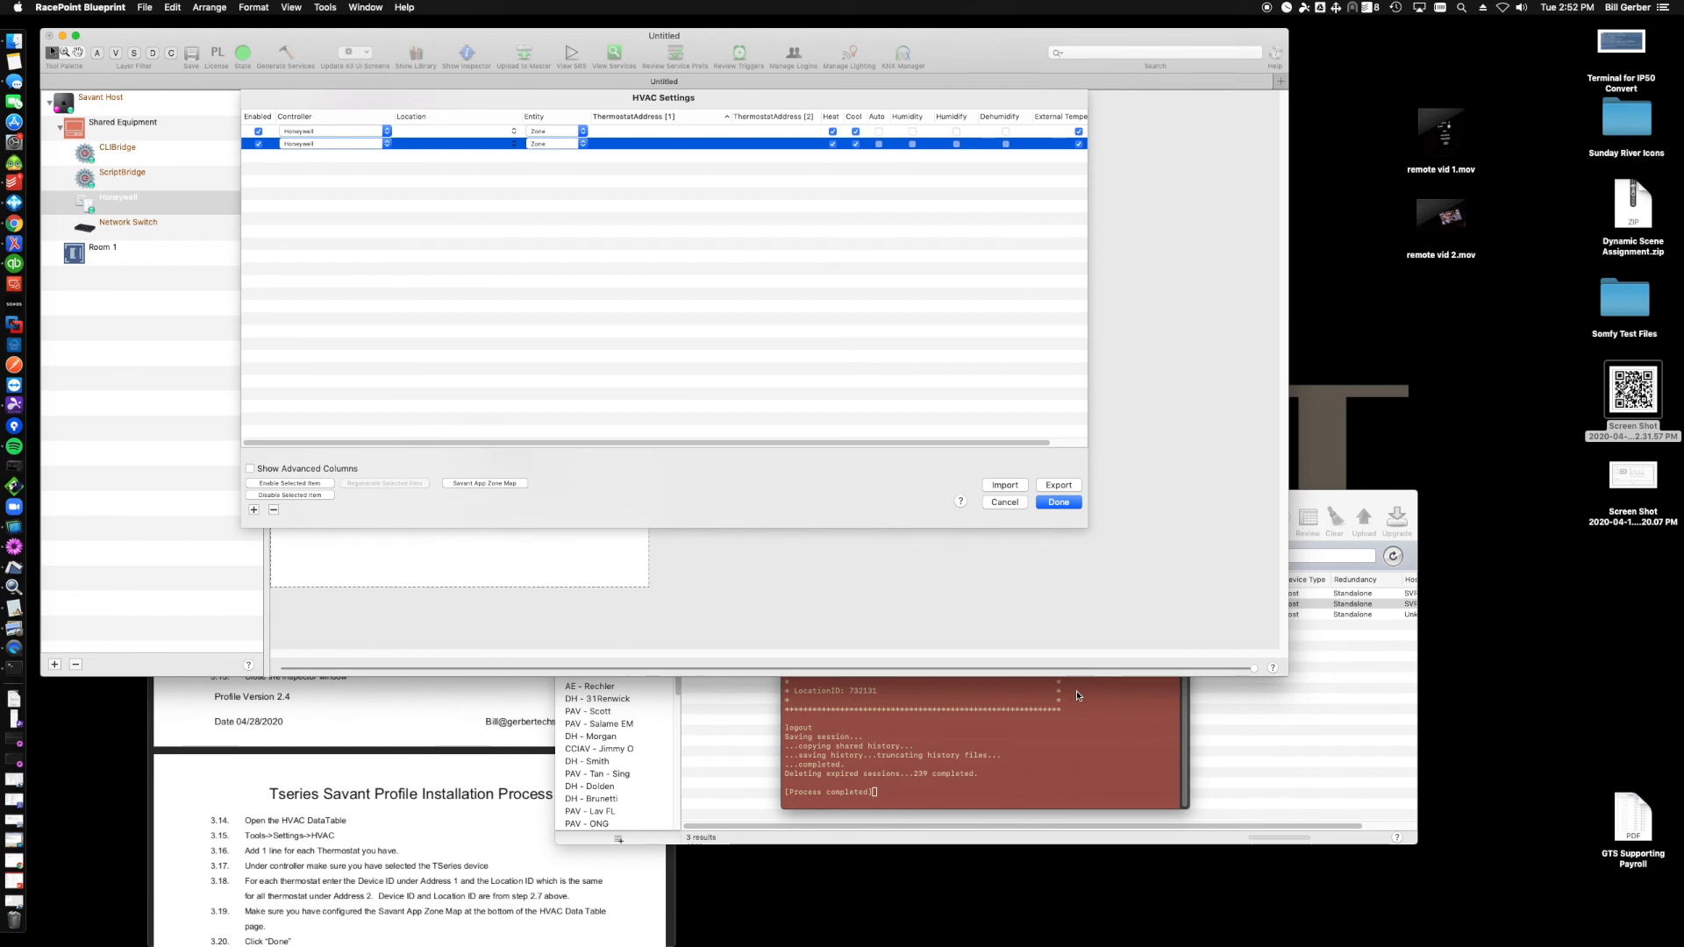
{"action": "double_click", "coordinate": [951, 517]}
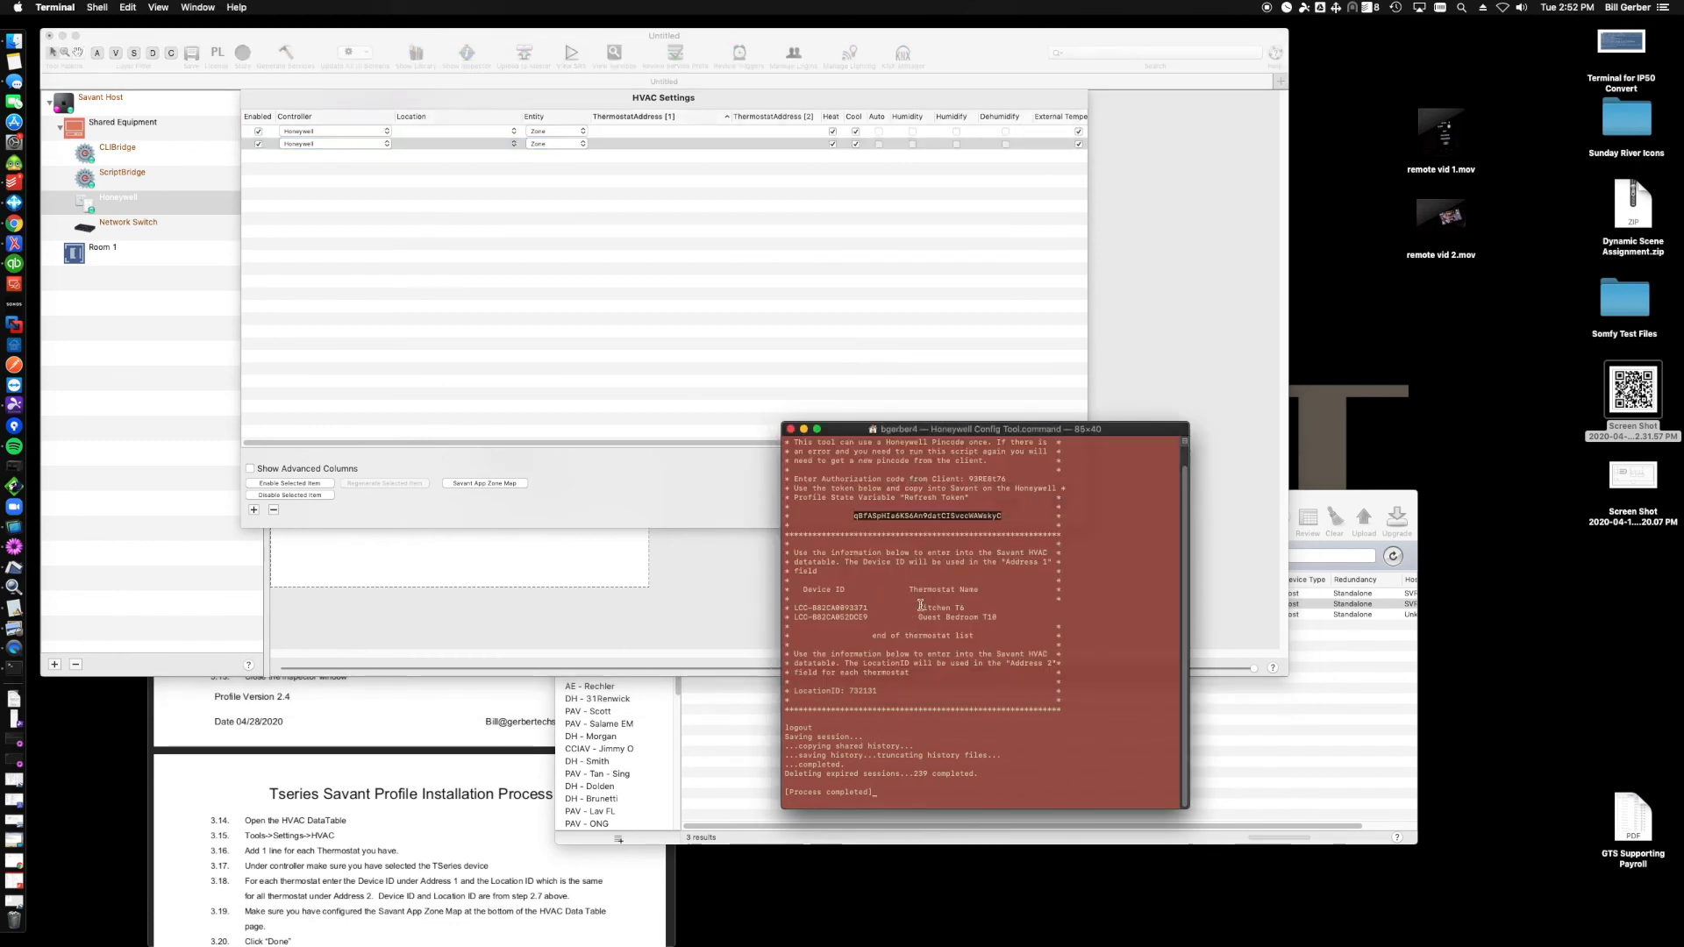
{"action": "left_click_drag", "start_coordinate": [917, 607], "coordinate": [976, 606]}
{"action": "key", "text": "super+c"}
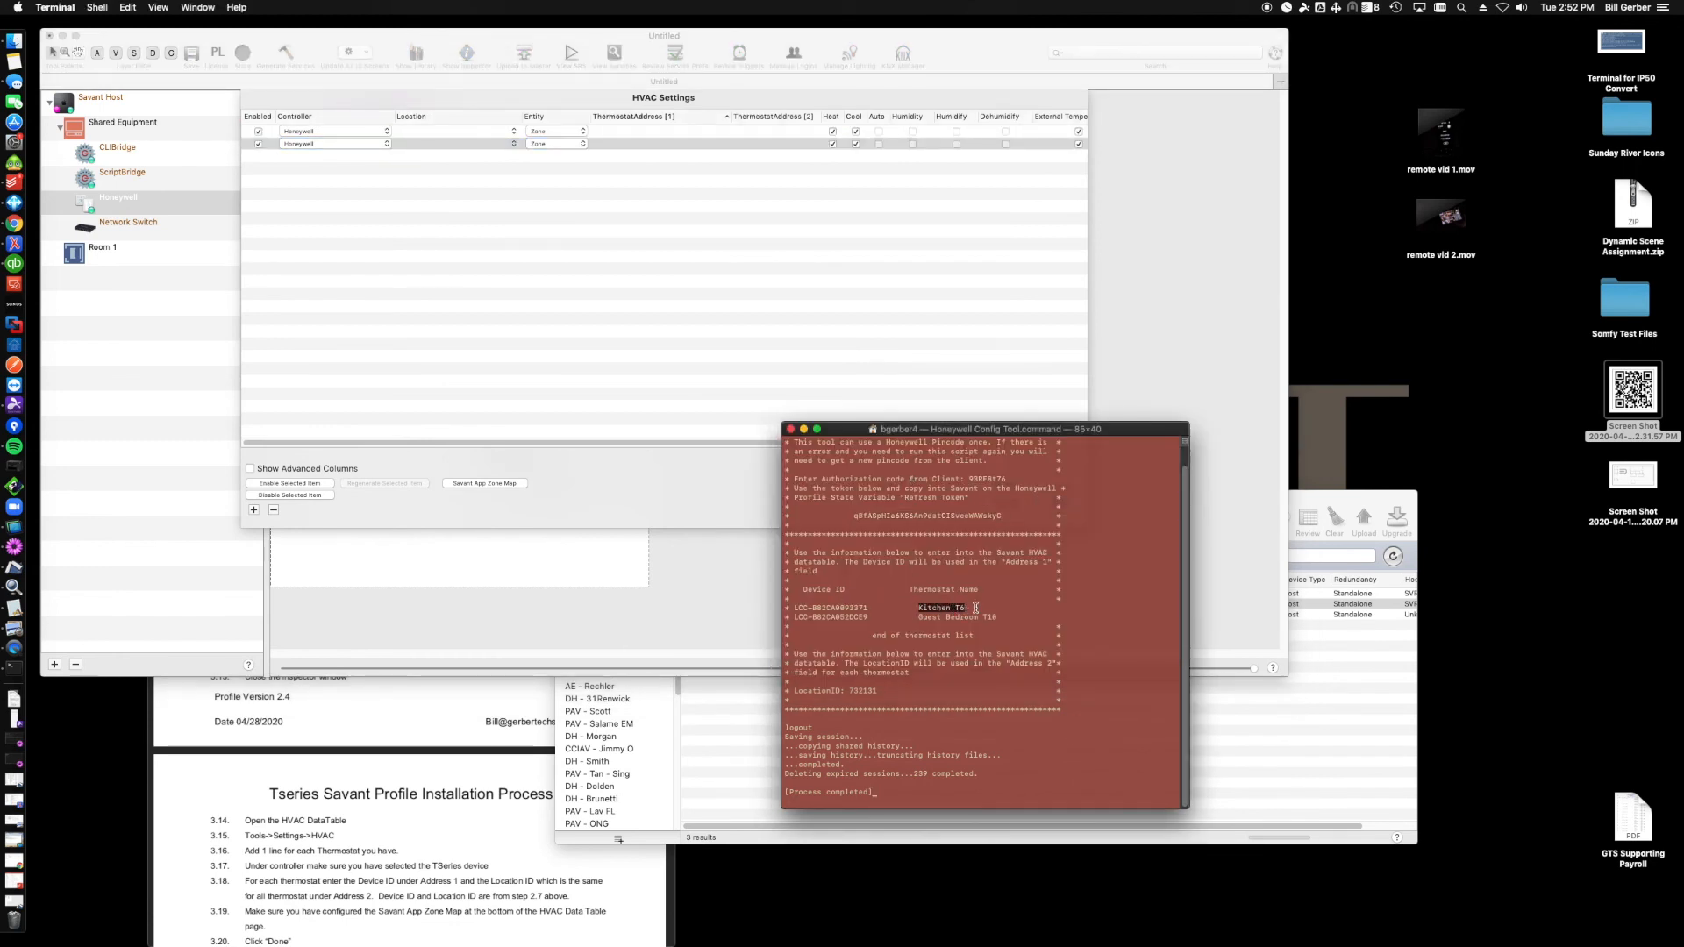
{"action": "left_click", "coordinate": [459, 130]}
{"action": "key", "text": "super+v"}
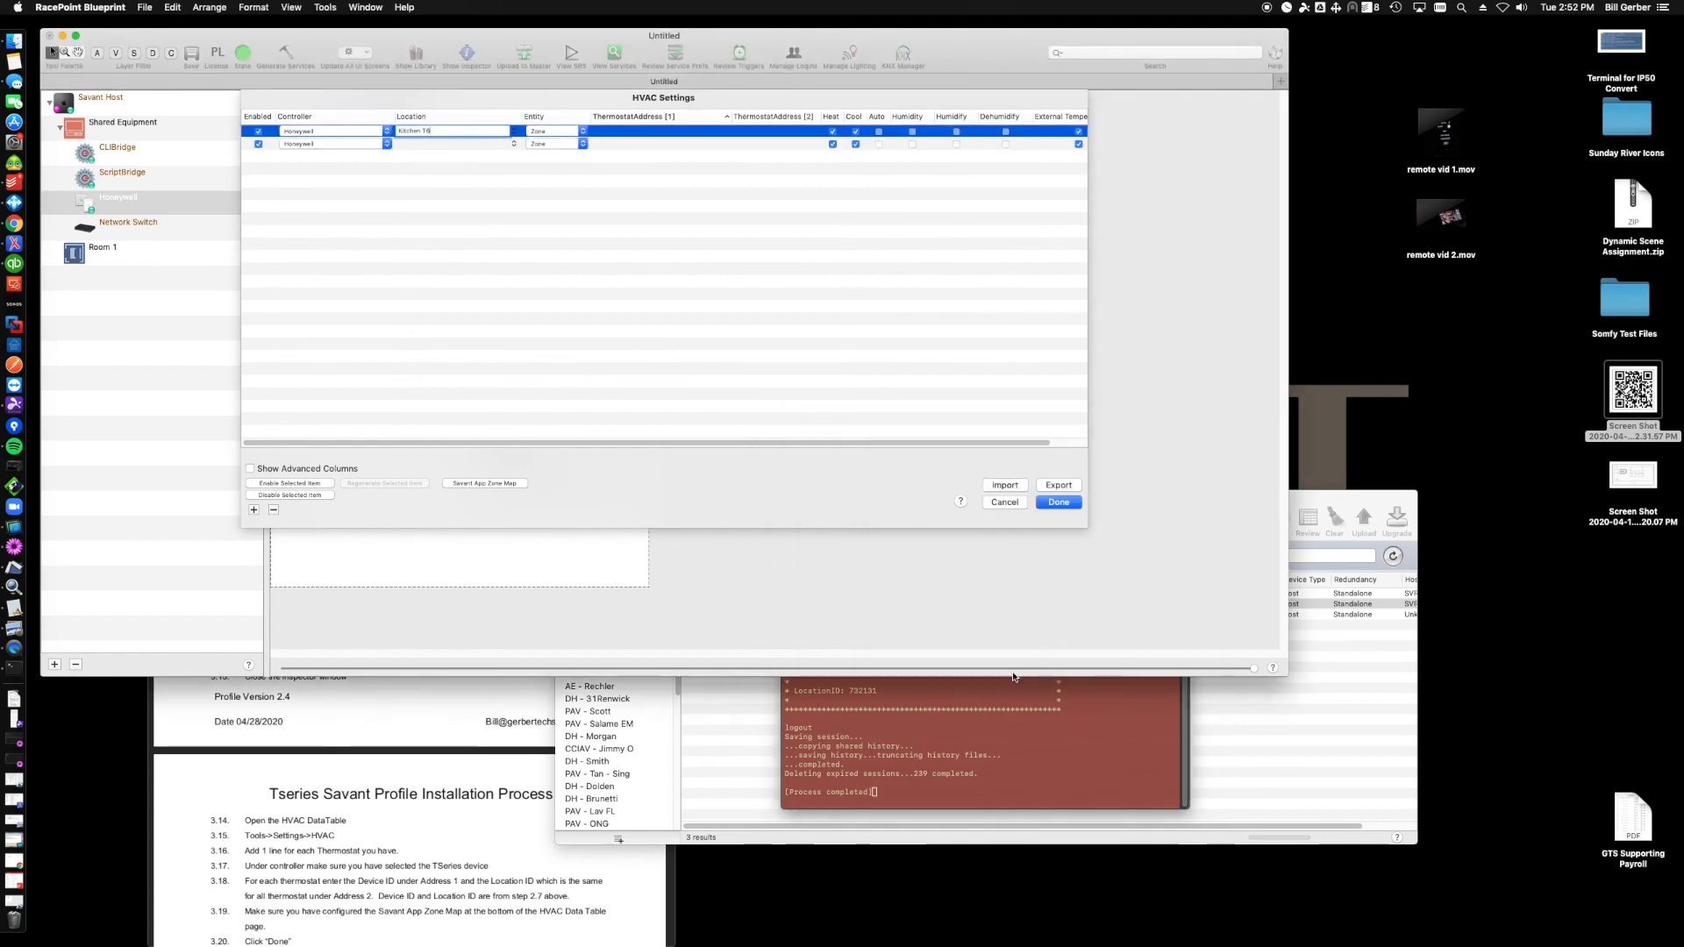
- Copy the Kitchen thermostat's Device ID from the config tool into the first row's Thermostat Address 1
{"action": "left_click", "coordinate": [1074, 719]}
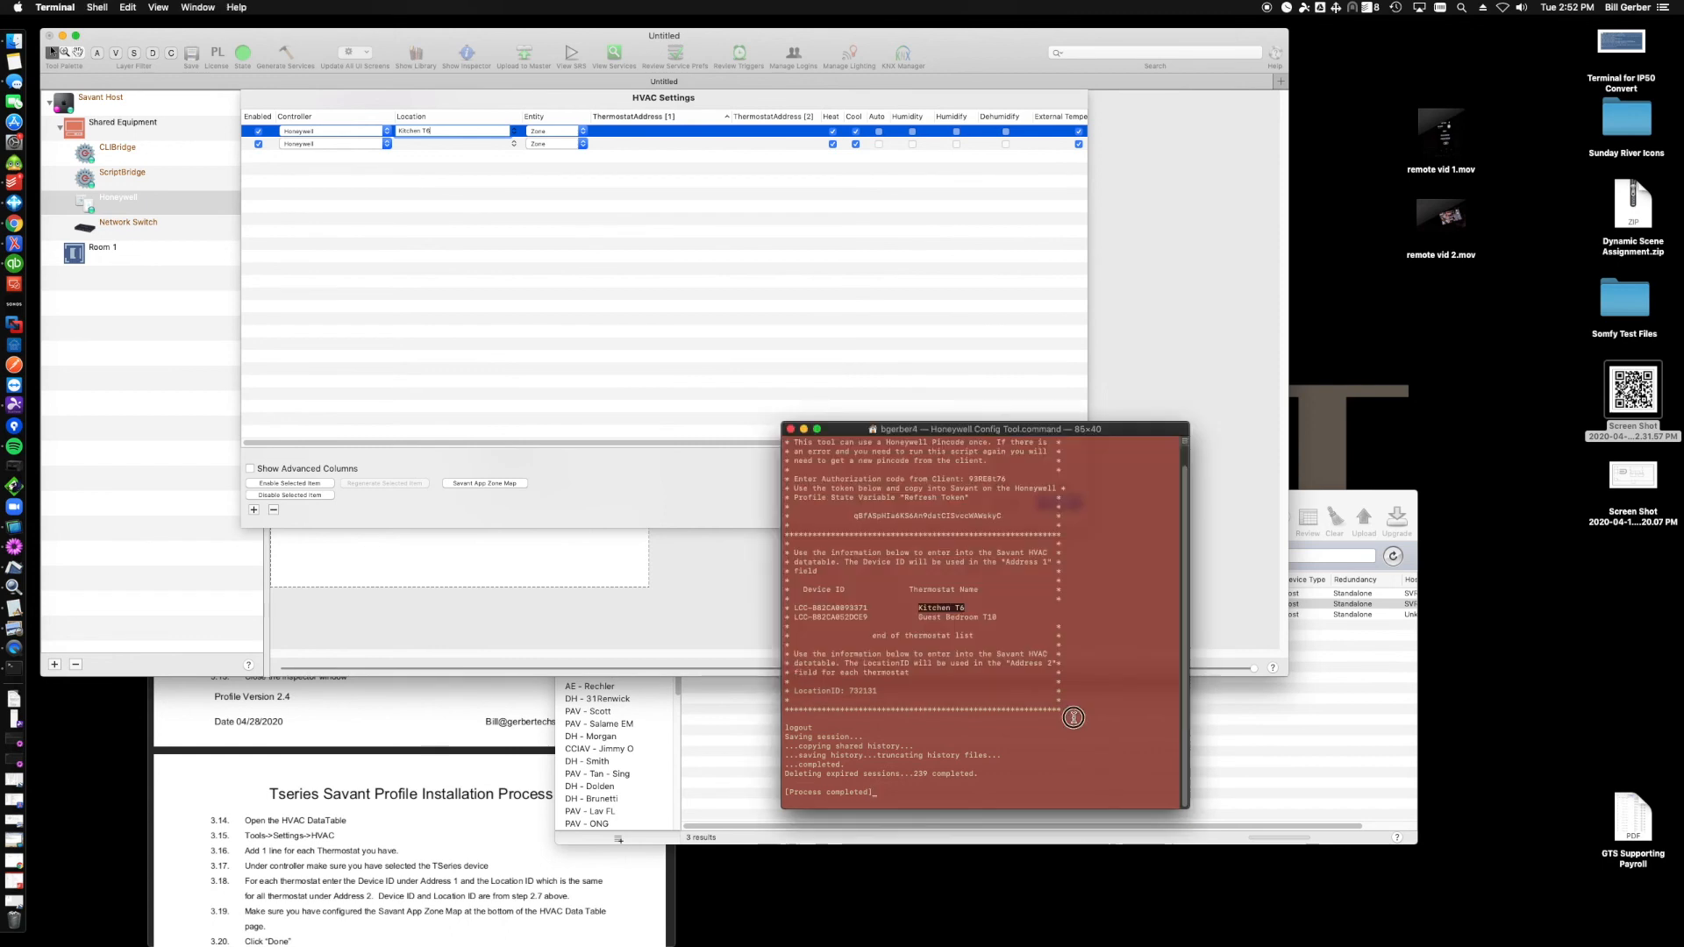
{"action": "triple_click", "coordinate": [830, 606]}
{"action": "left_click", "coordinate": [868, 607]}
{"action": "left_click_drag", "start_coordinate": [867, 606], "coordinate": [795, 605]}
{"action": "key", "text": "super+c"}
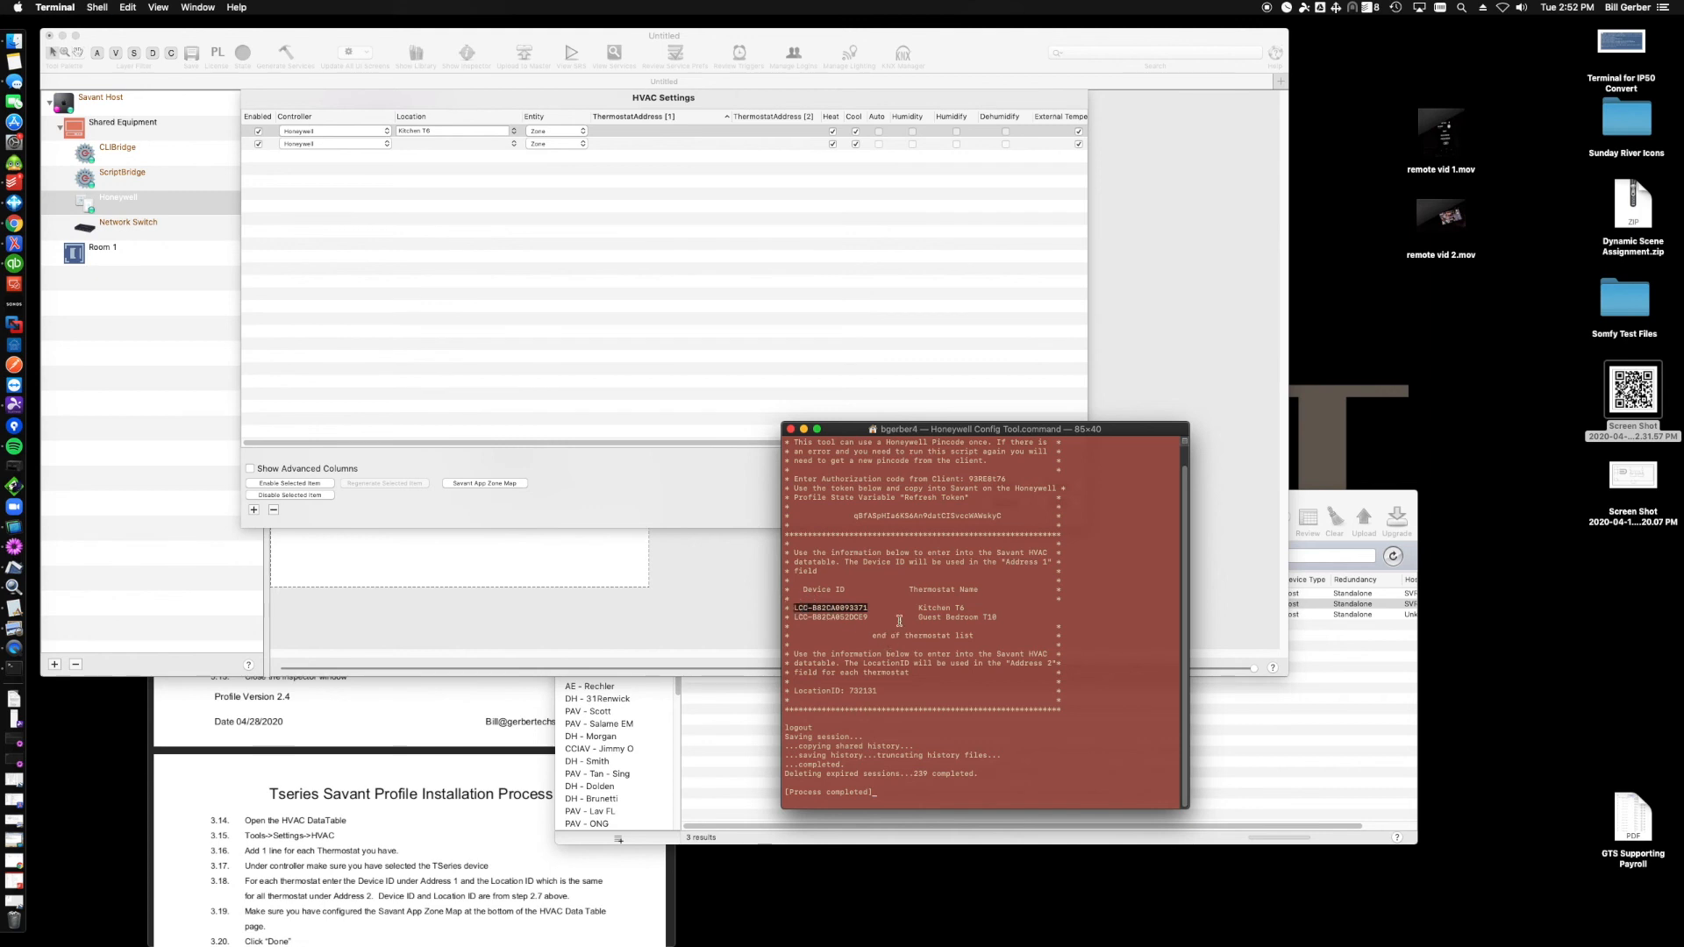
{"action": "double_click", "coordinate": [644, 128]}
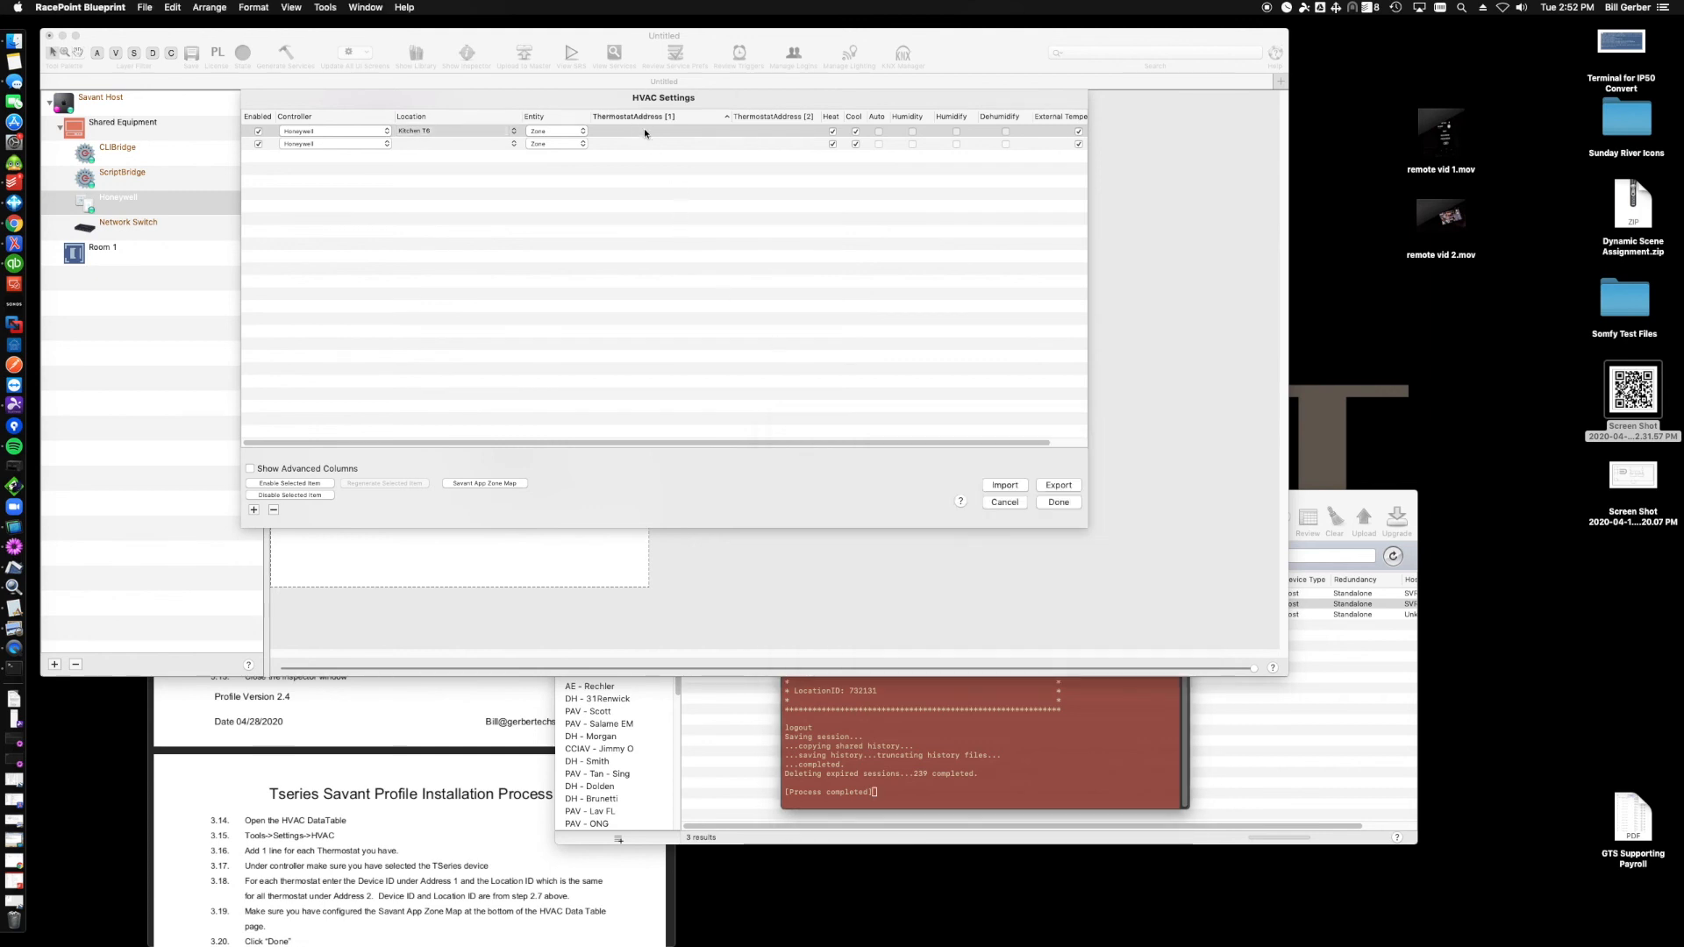
{"action": "key", "text": "super+v"}
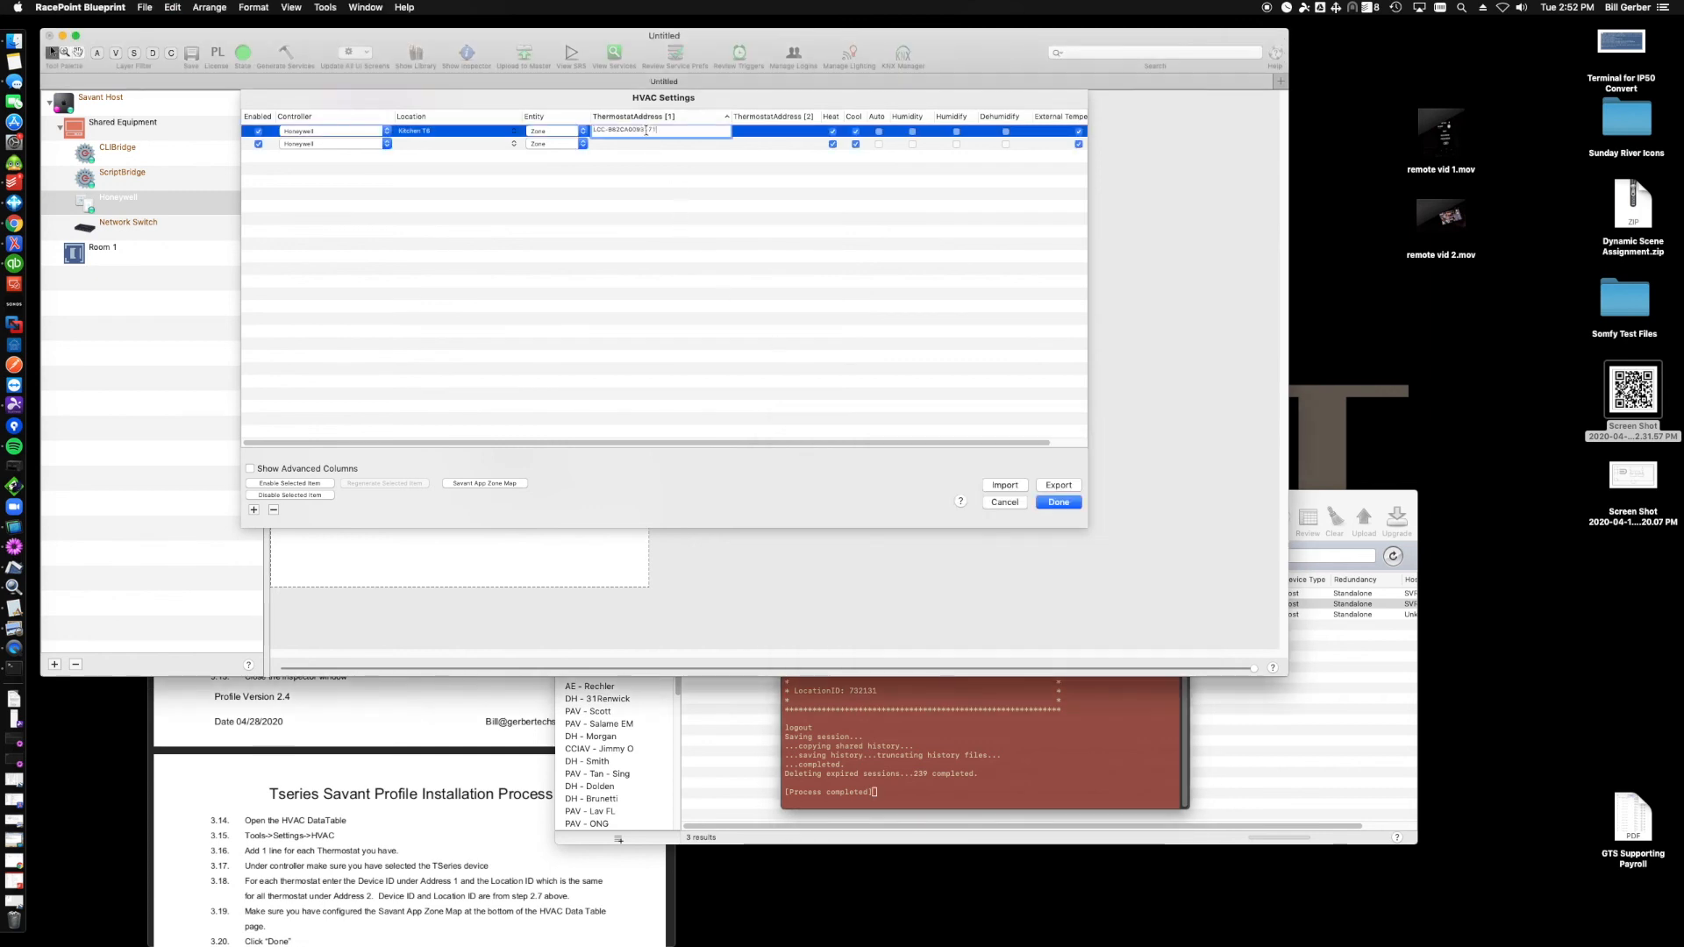
- Copy the Location ID from the config tool into Thermostat Address 2 of both rows
{"action": "left_click", "coordinate": [860, 713]}
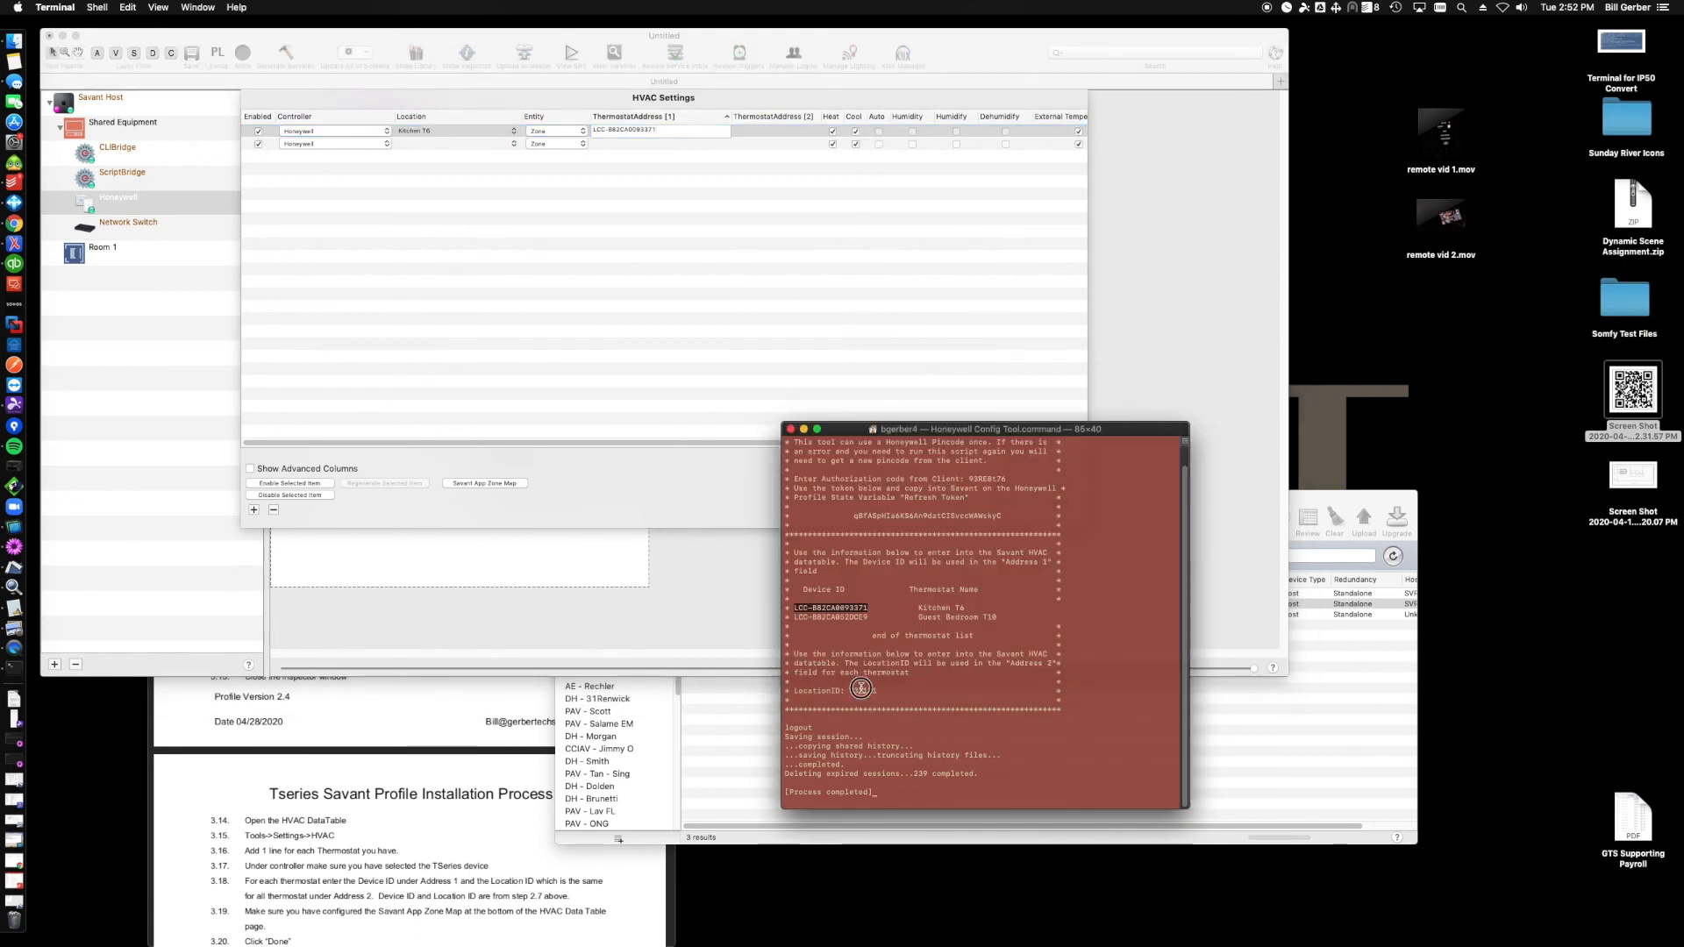
{"action": "double_click", "coordinate": [860, 690]}
{"action": "key", "text": "super+c"}
{"action": "left_click", "coordinate": [759, 133]}
{"action": "double_click", "coordinate": [759, 133]}
{"action": "key", "text": "super+v"}
{"action": "double_click", "coordinate": [770, 145]}
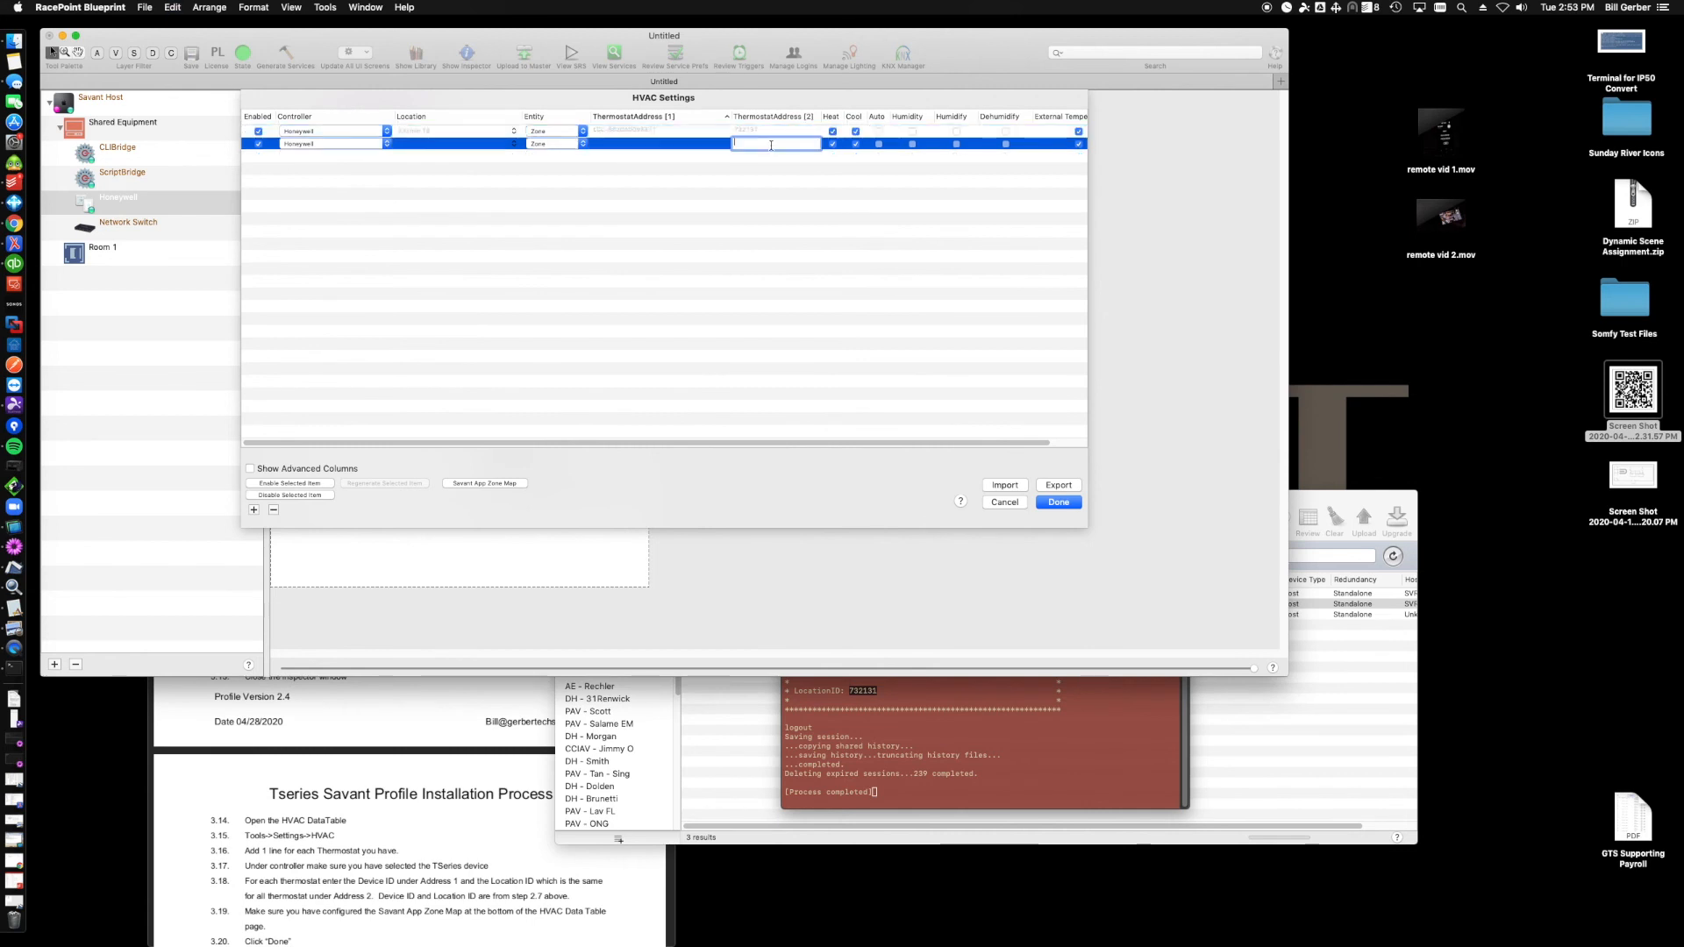
- Copy the Guest Bedroom thermostat's Device ID into the second row's Thermostat Address 1
{"action": "left_click", "coordinate": [1009, 693]}
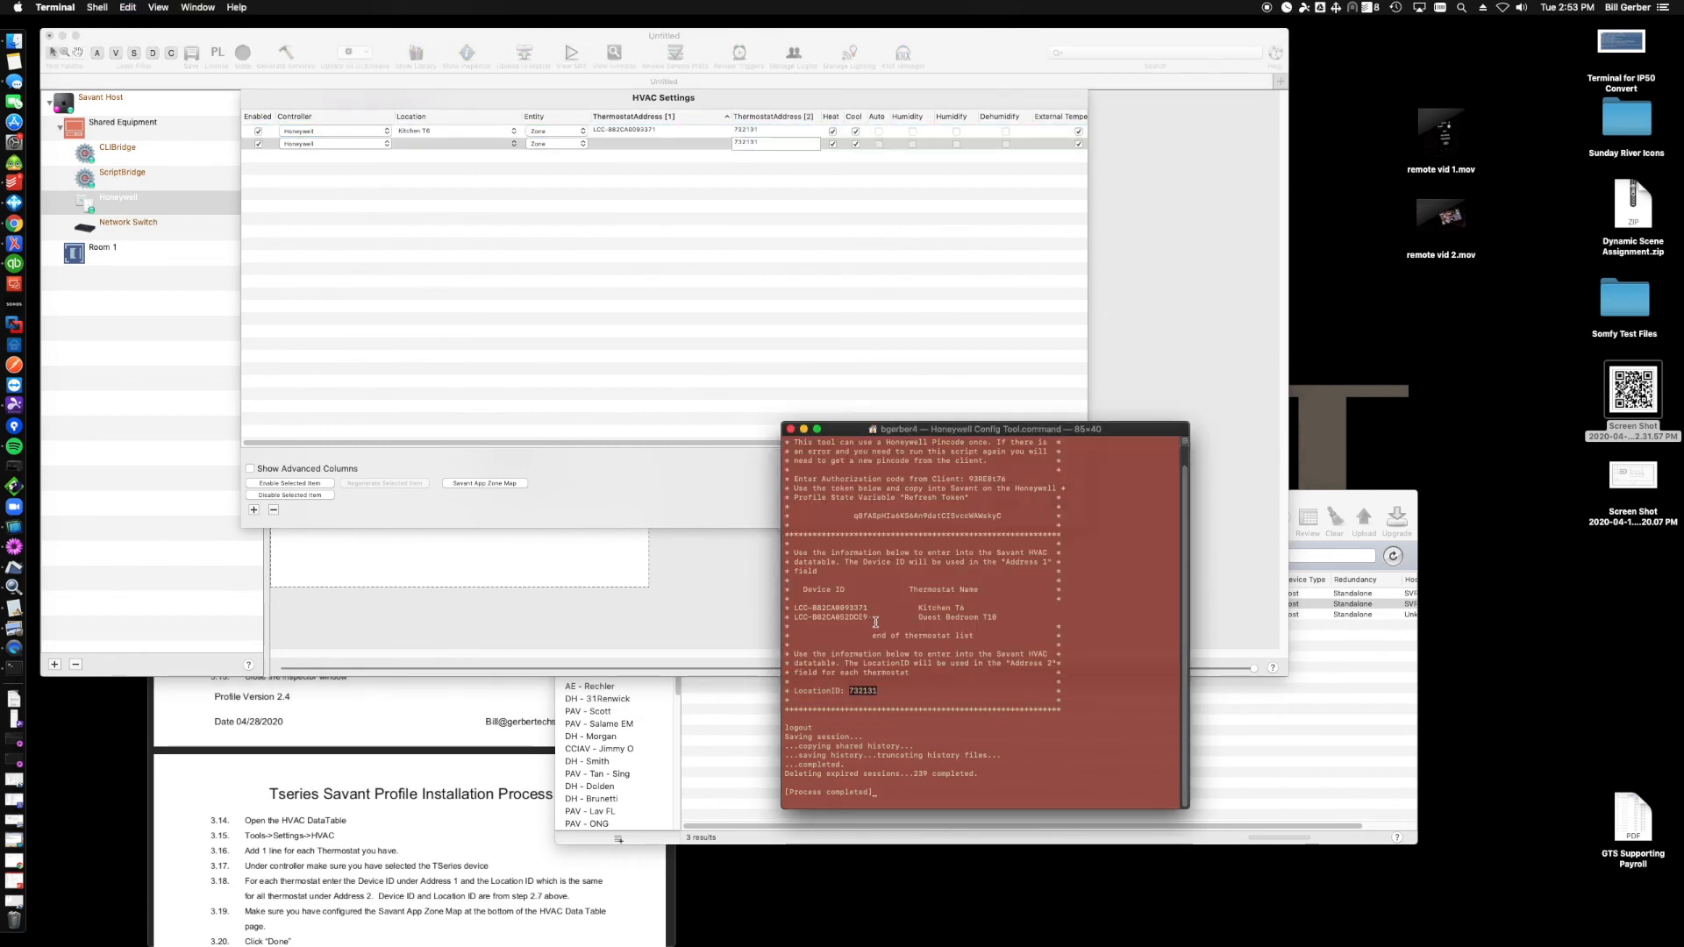
{"action": "left_click_drag", "start_coordinate": [868, 618], "coordinate": [793, 619]}
{"action": "key", "text": "super+c"}
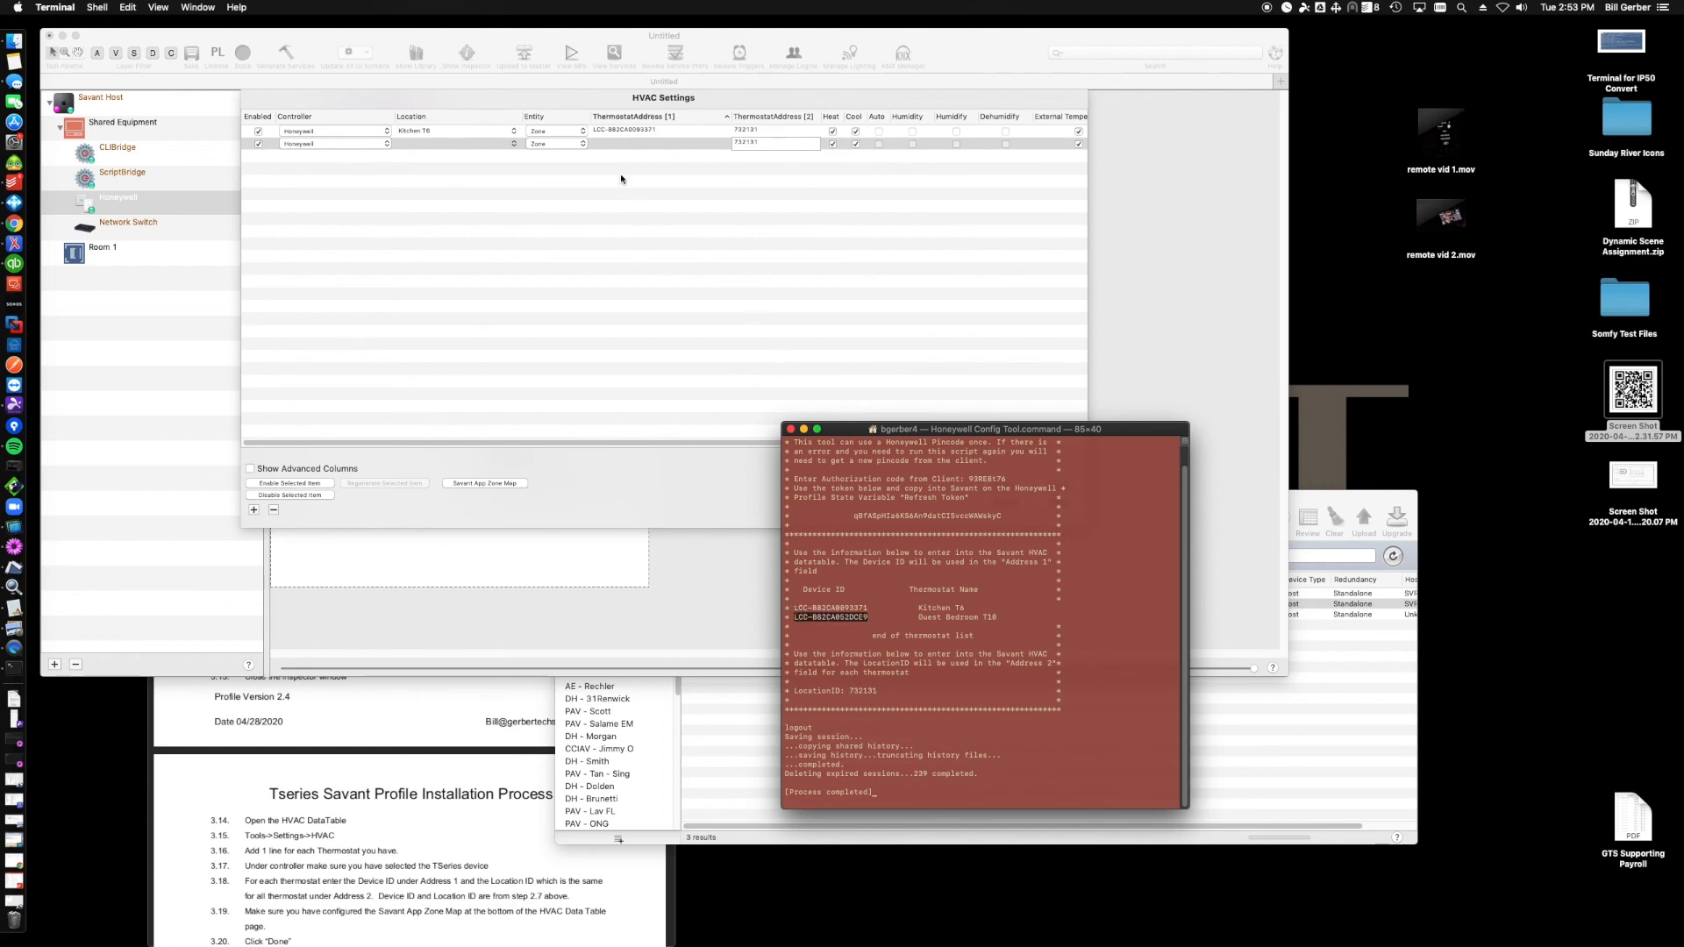
{"action": "left_click", "coordinate": [623, 146]}
{"action": "left_click", "coordinate": [623, 143]}
{"action": "key", "text": "super+v"}
- Set the second row's Location to Guest Bedroom T10 and close the HVAC Settings with Done
{"action": "left_click", "coordinate": [480, 143]}
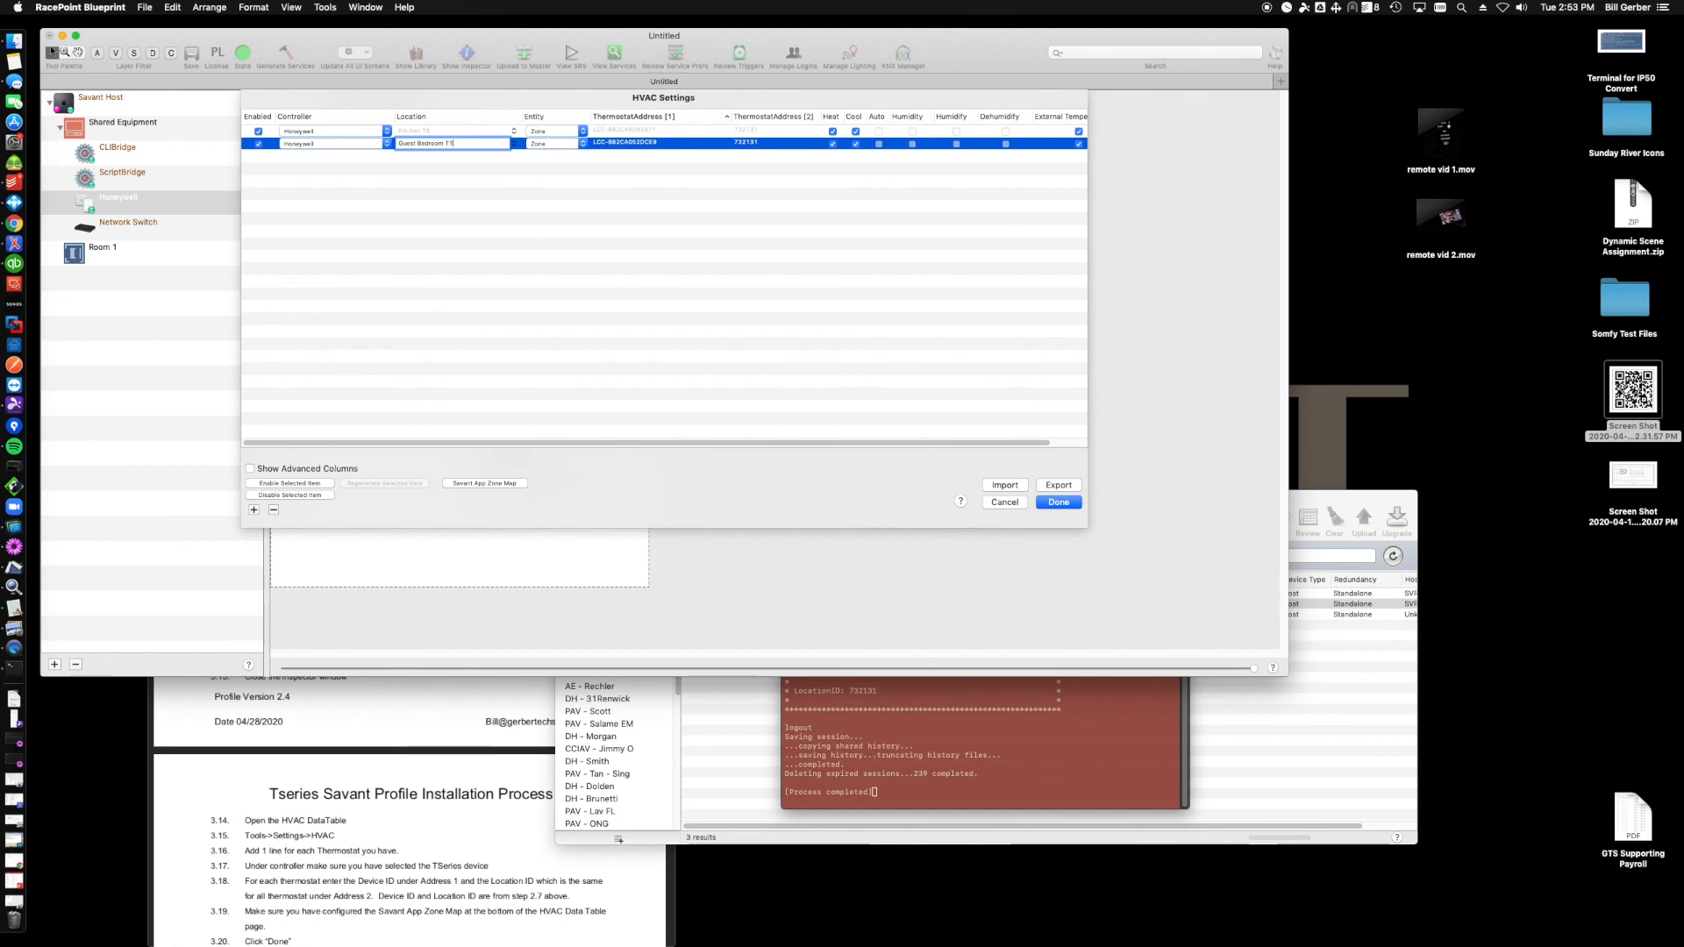
{"action": "key", "text": "Return"}
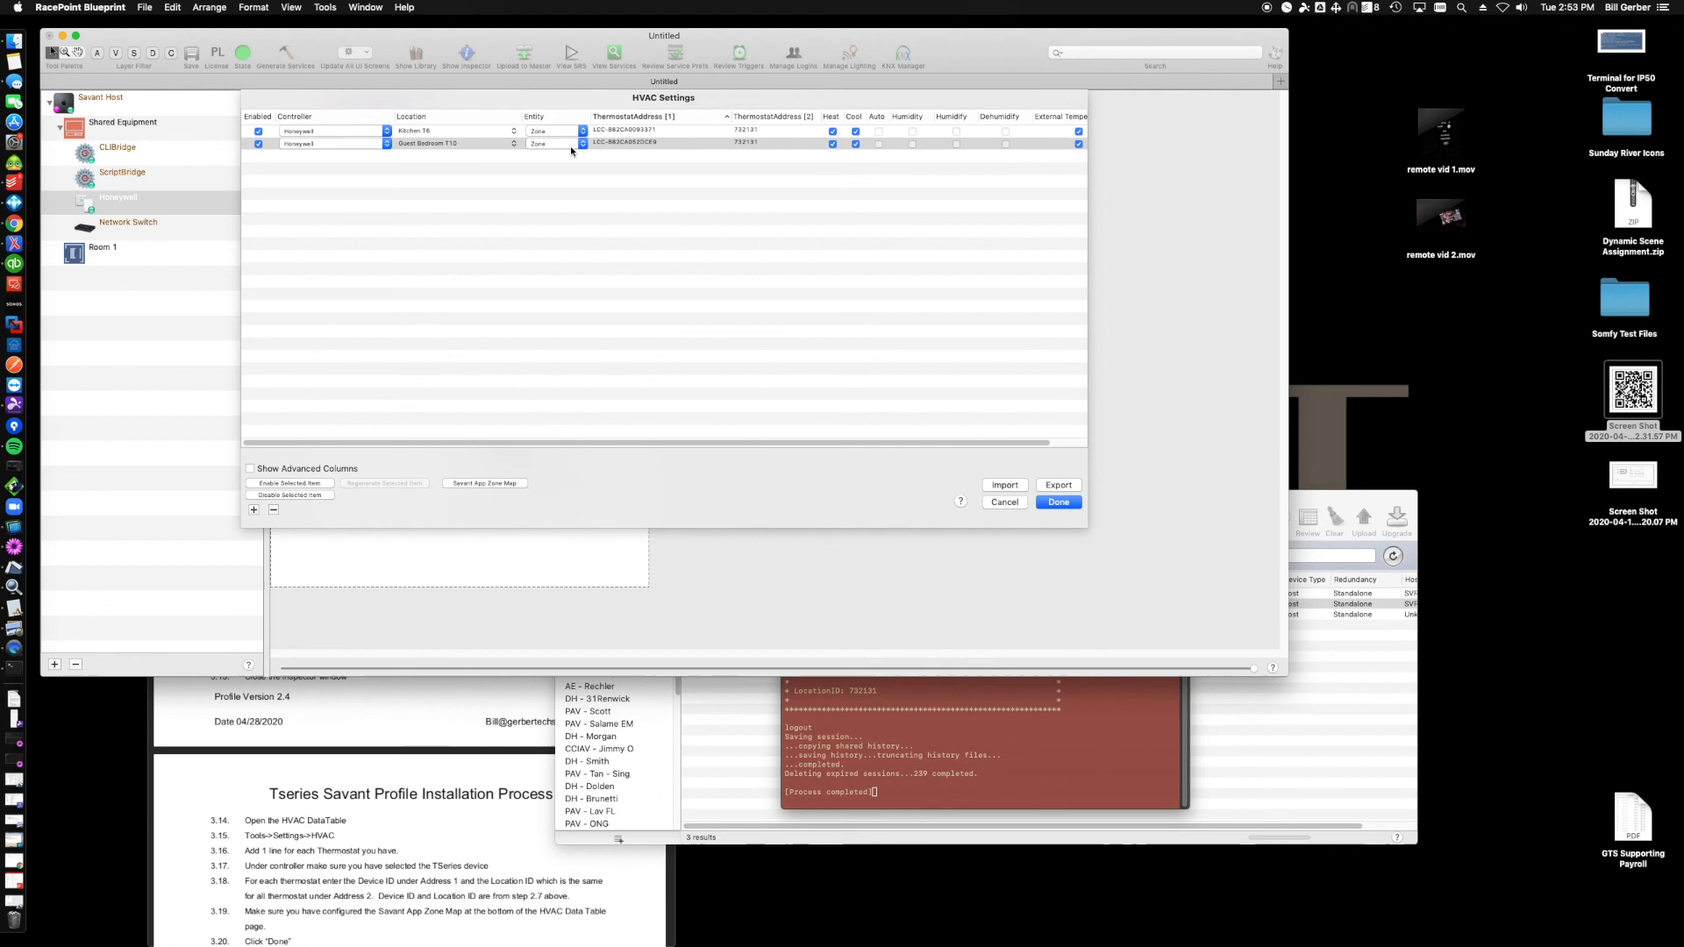
{"action": "left_click", "coordinate": [1057, 502]}
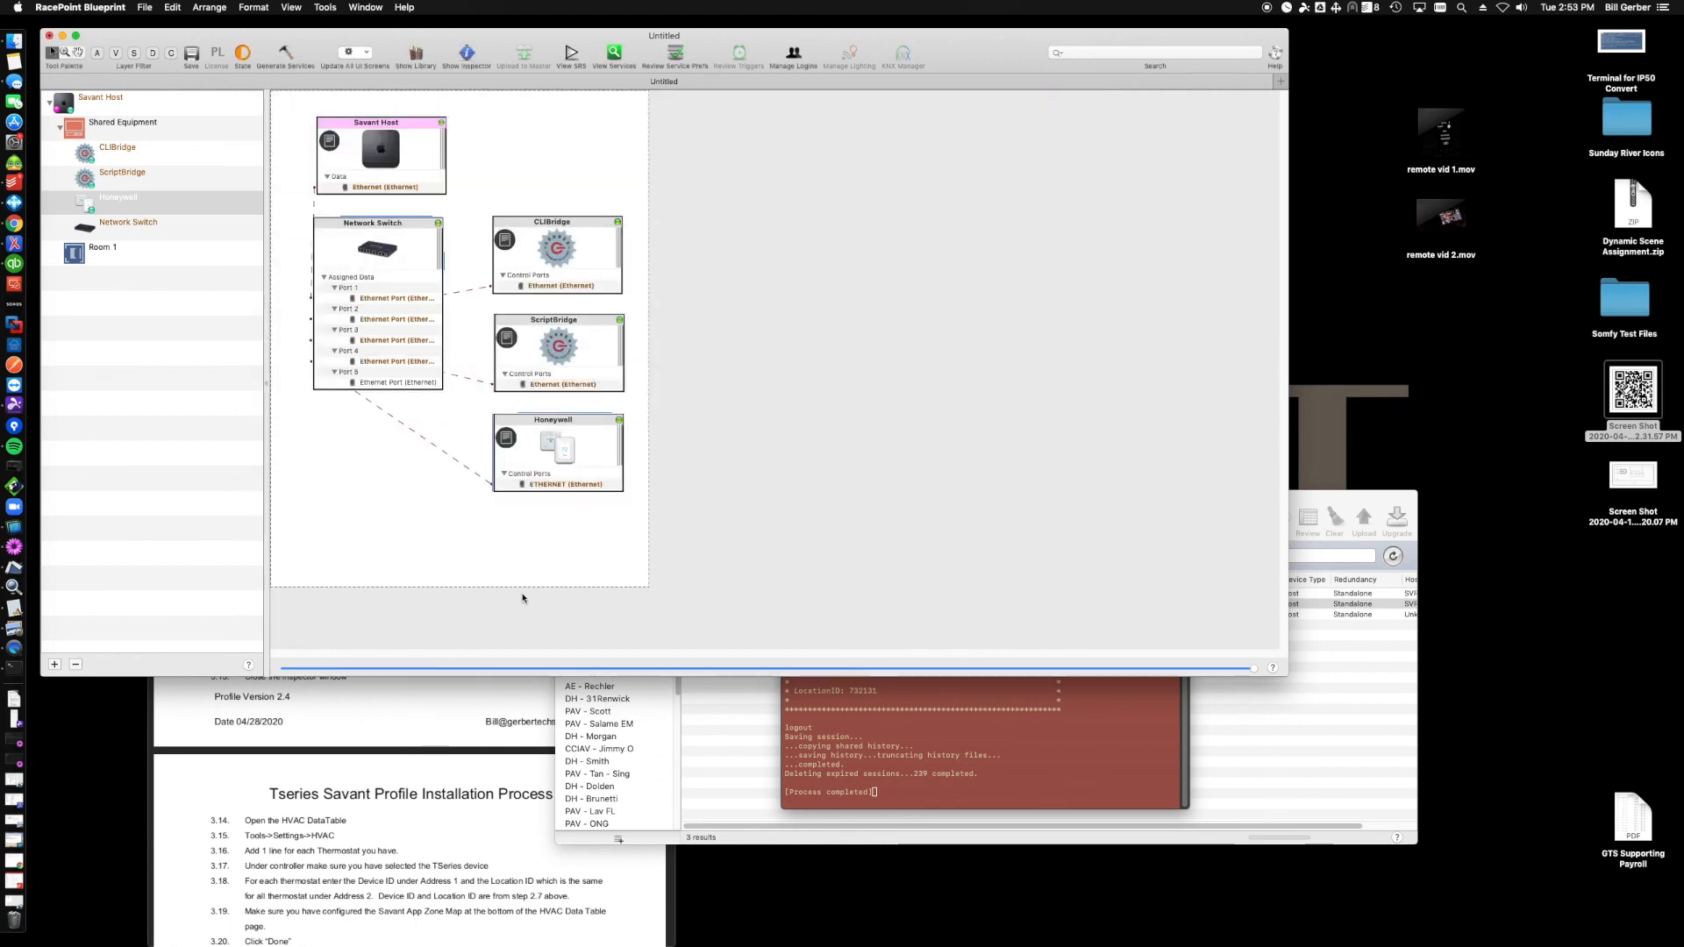
{"action": "left_click", "coordinate": [862, 732]}
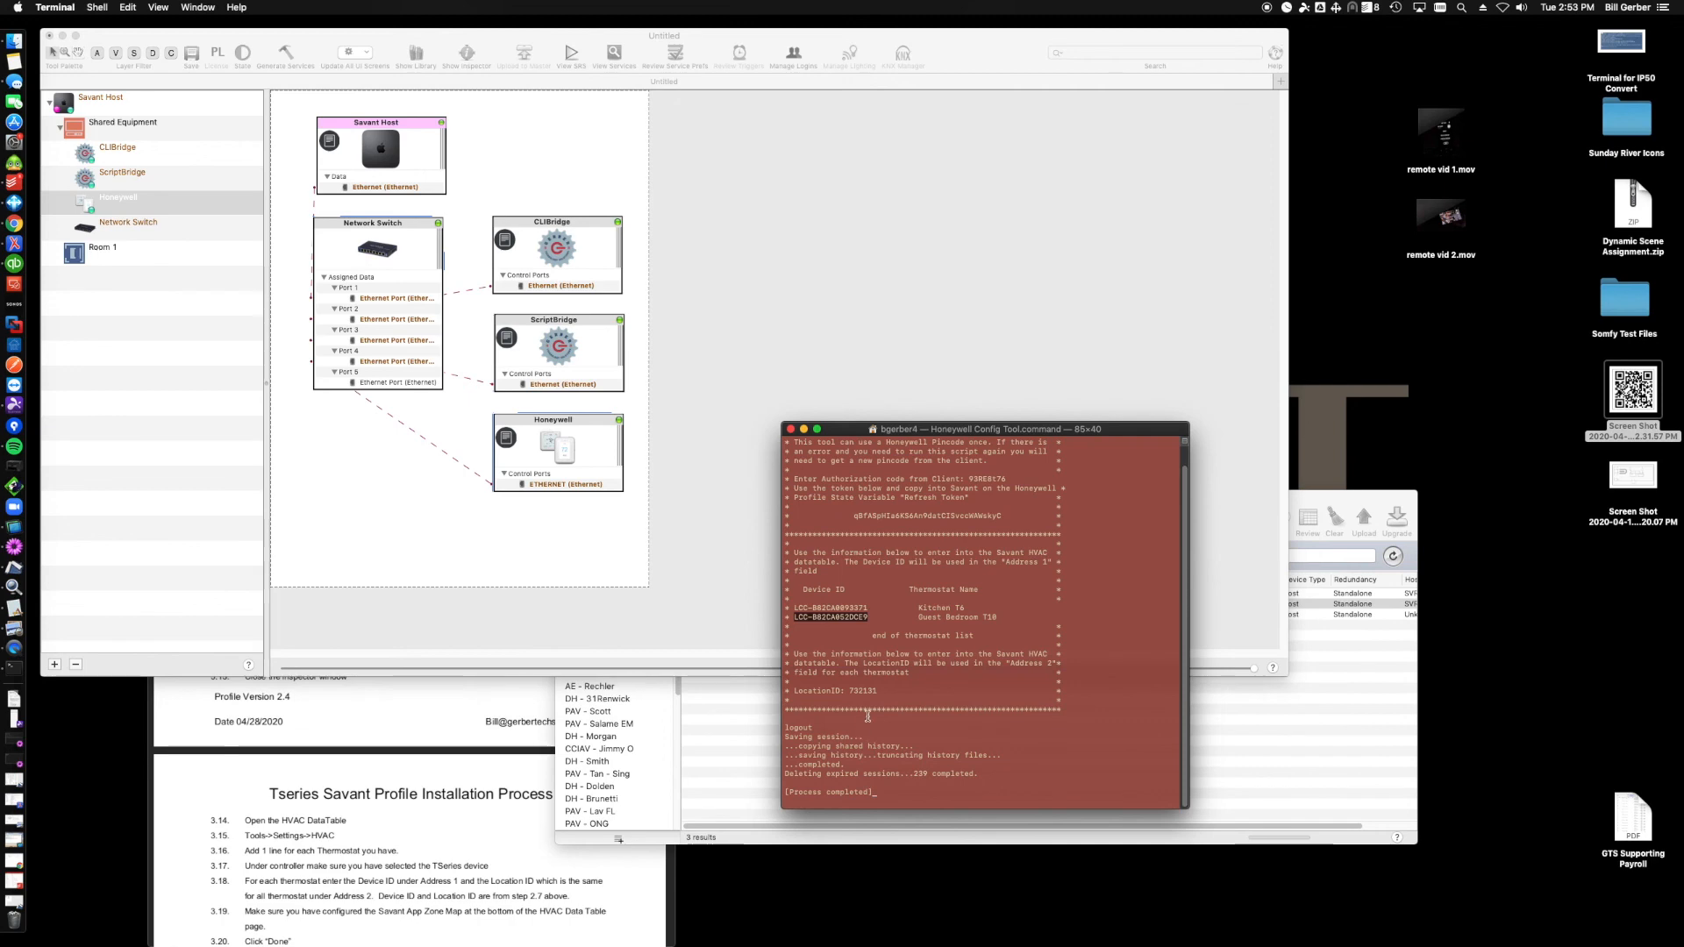
{"action": "left_click", "coordinate": [453, 714]}
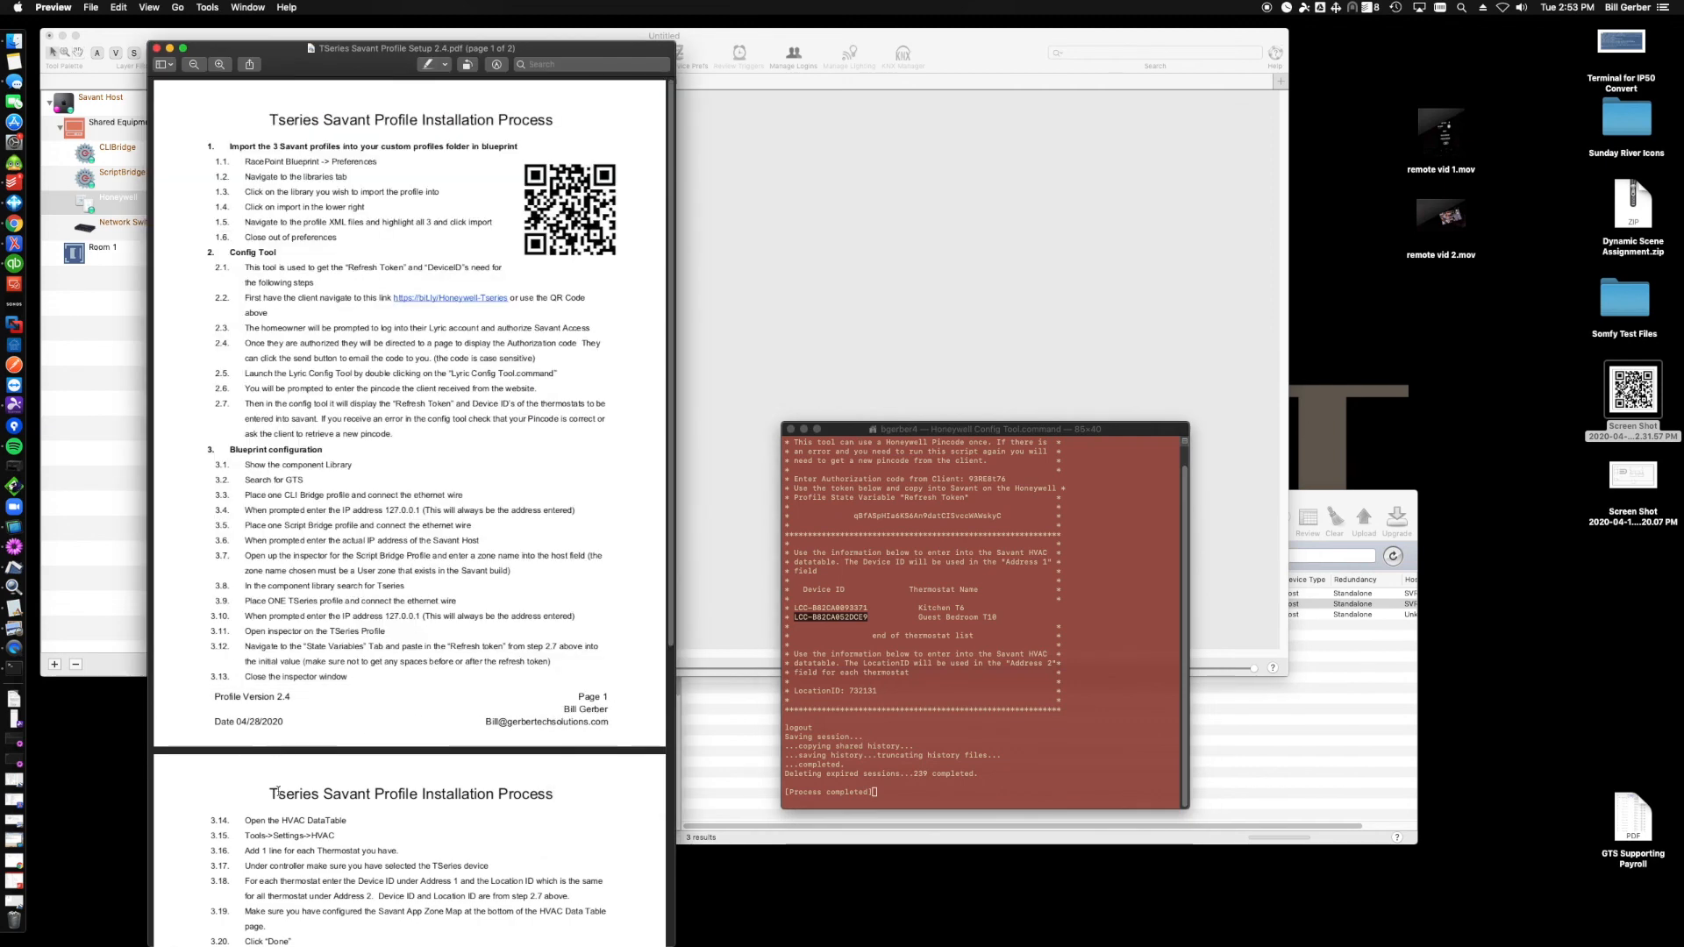
- Review the installation guide's HVAC data table and Thermostat Setup instructions in the PDF, then return to the Blueprint window
{"action": "scroll", "coordinate": [307, 582], "scroll_direction": "down", "scroll_amount": 2}
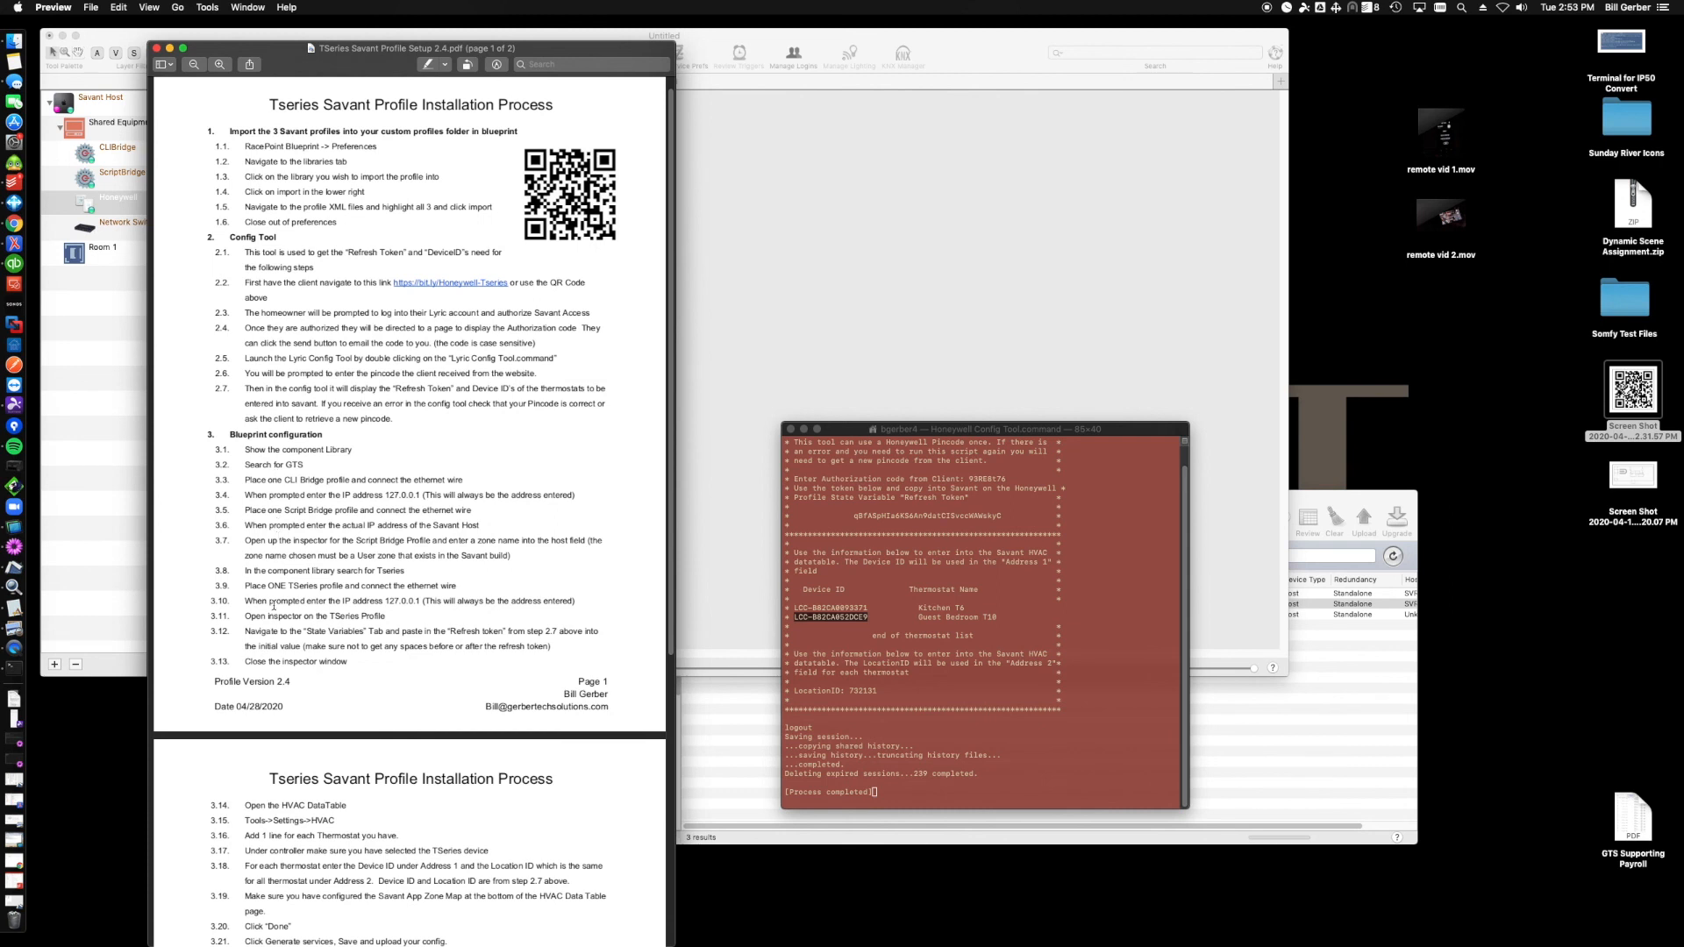
{"action": "scroll", "coordinate": [275, 608], "scroll_direction": "down", "scroll_amount": 5}
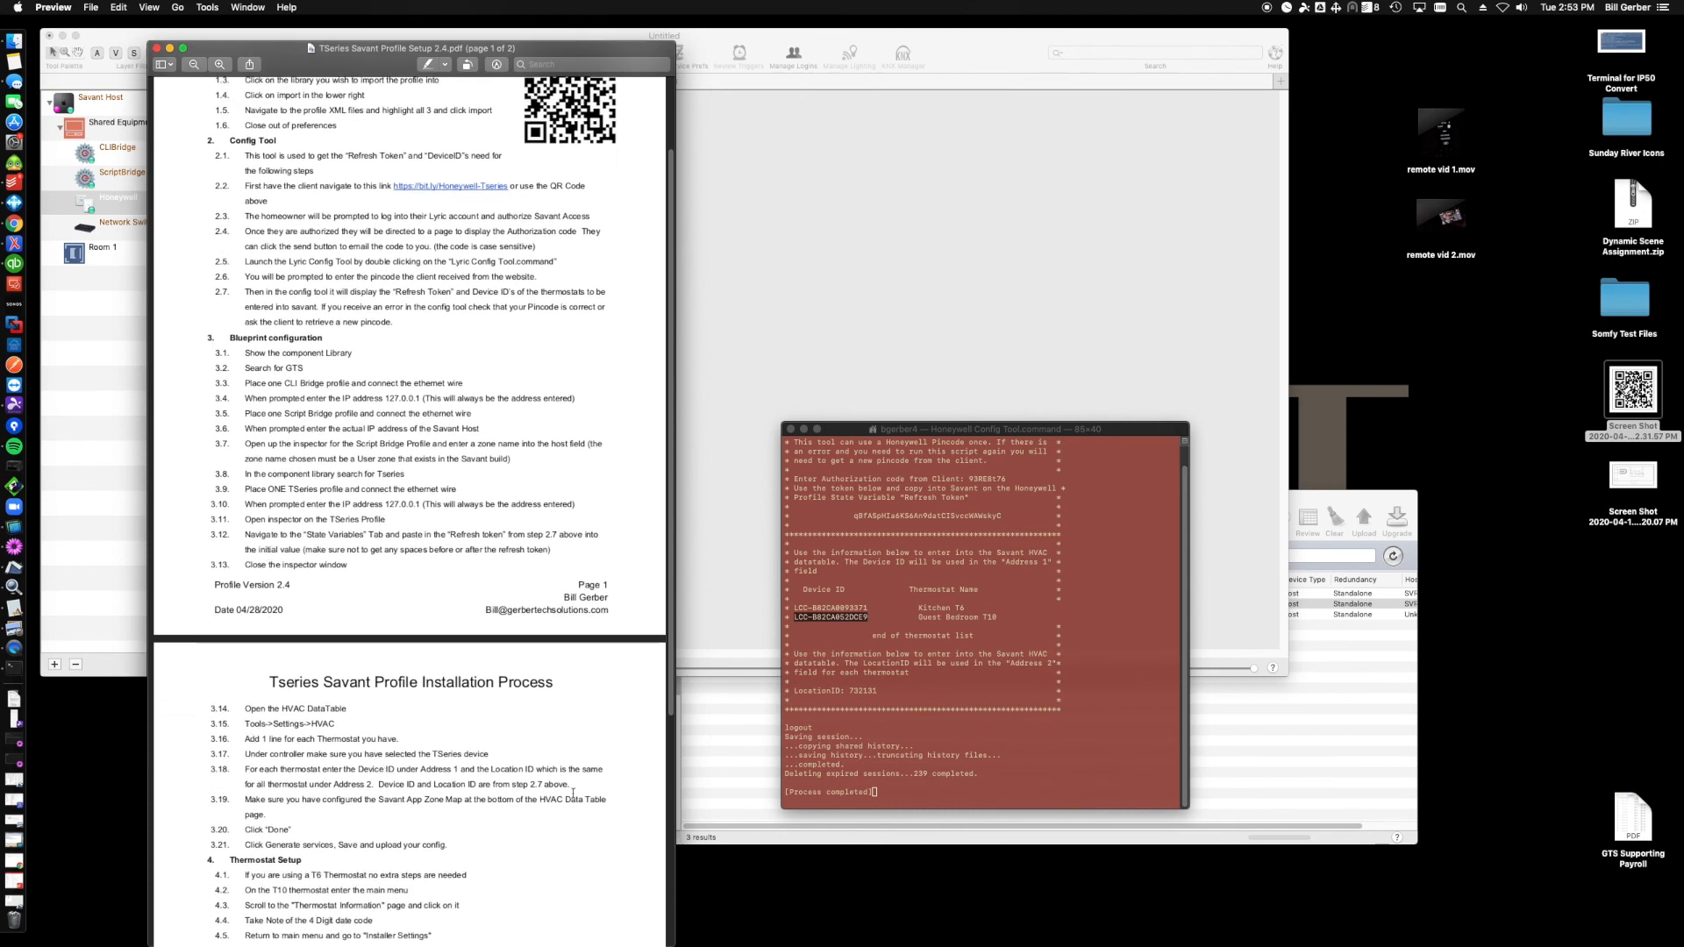
{"action": "left_click_drag", "start_coordinate": [478, 769], "coordinate": [538, 775]}
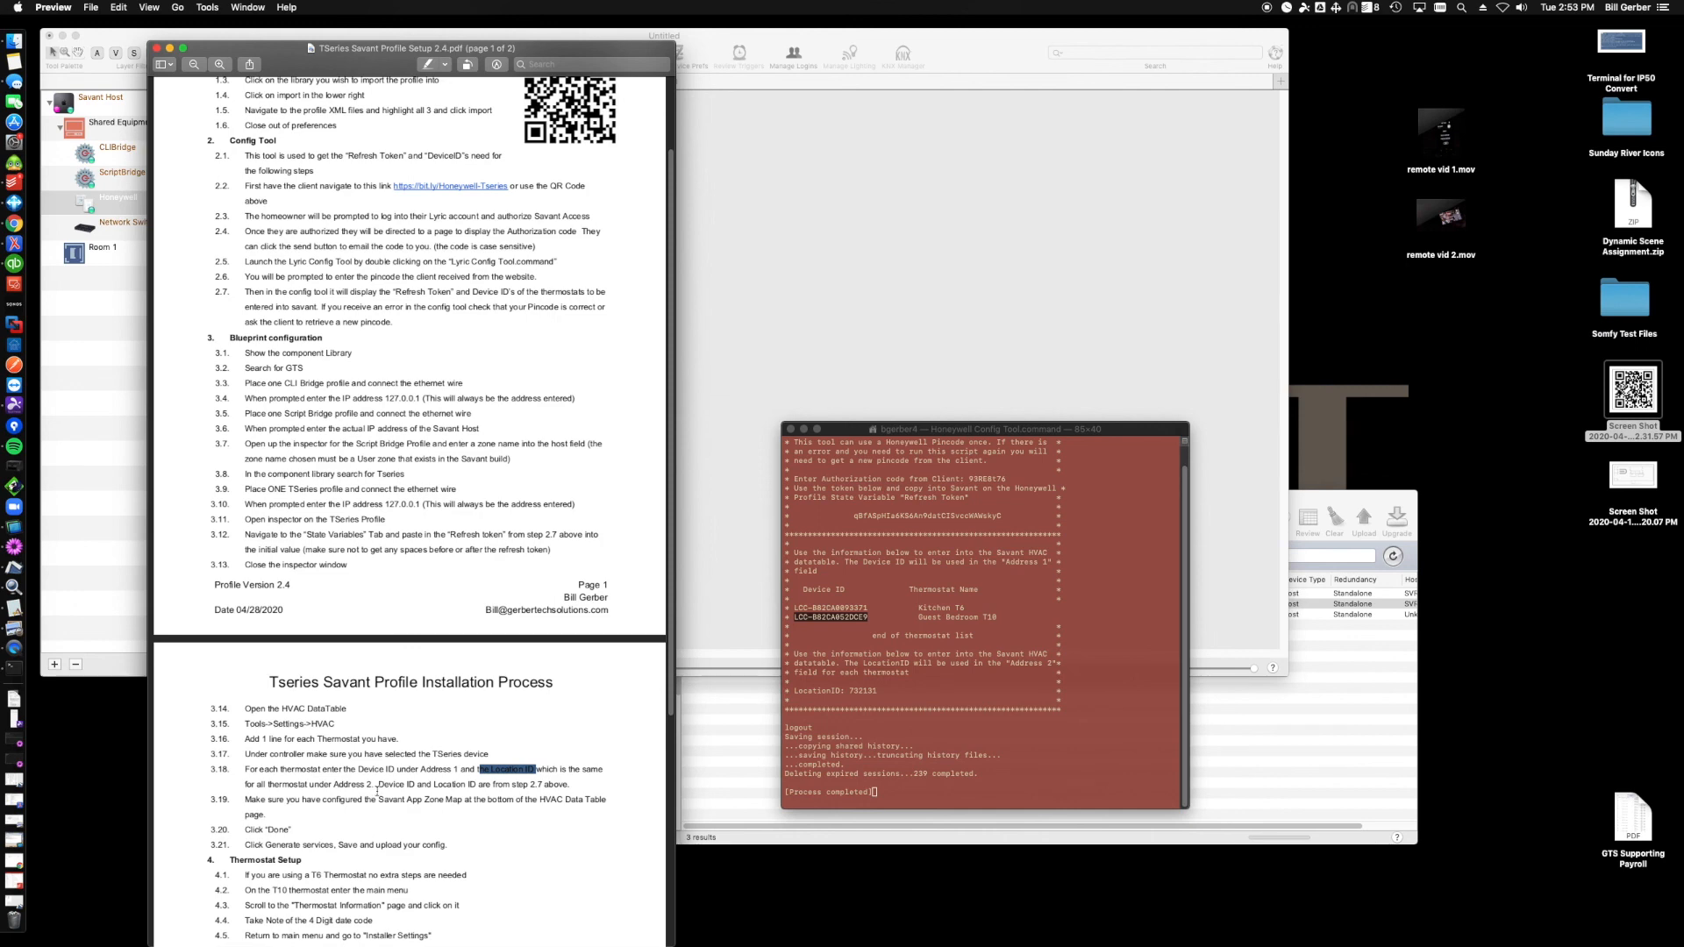
{"action": "scroll", "coordinate": [378, 791], "scroll_direction": "down", "scroll_amount": 3}
{"action": "scroll", "coordinate": [389, 783], "scroll_direction": "down", "scroll_amount": 3}
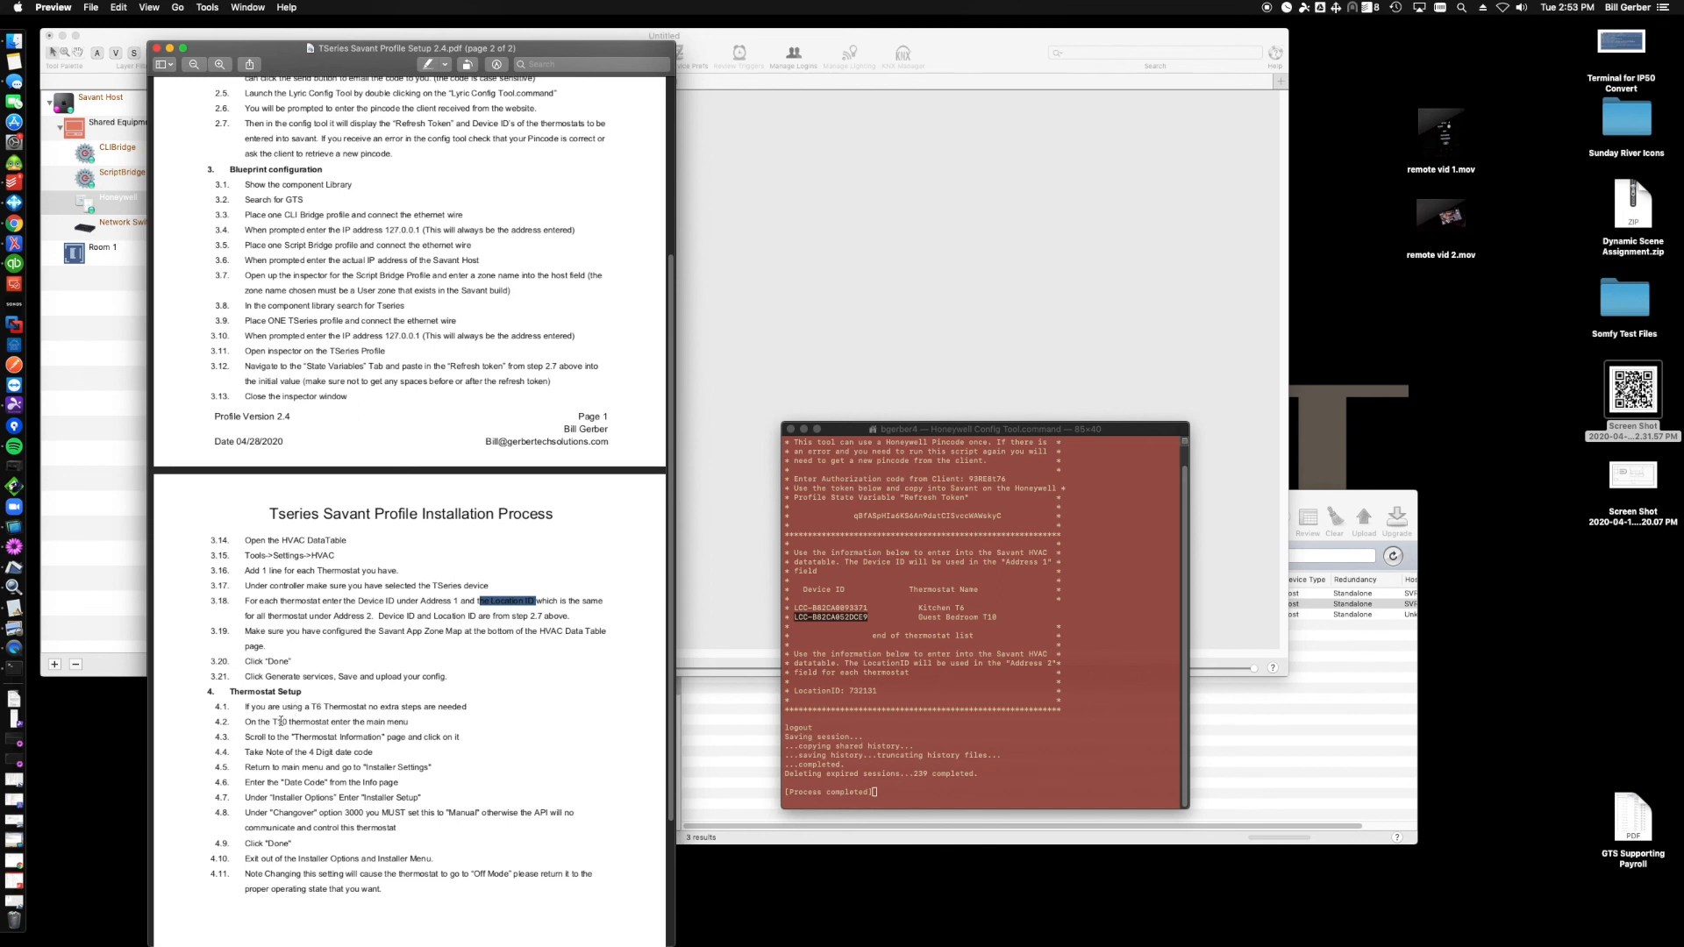
{"action": "left_click_drag", "start_coordinate": [259, 721], "coordinate": [290, 721]}
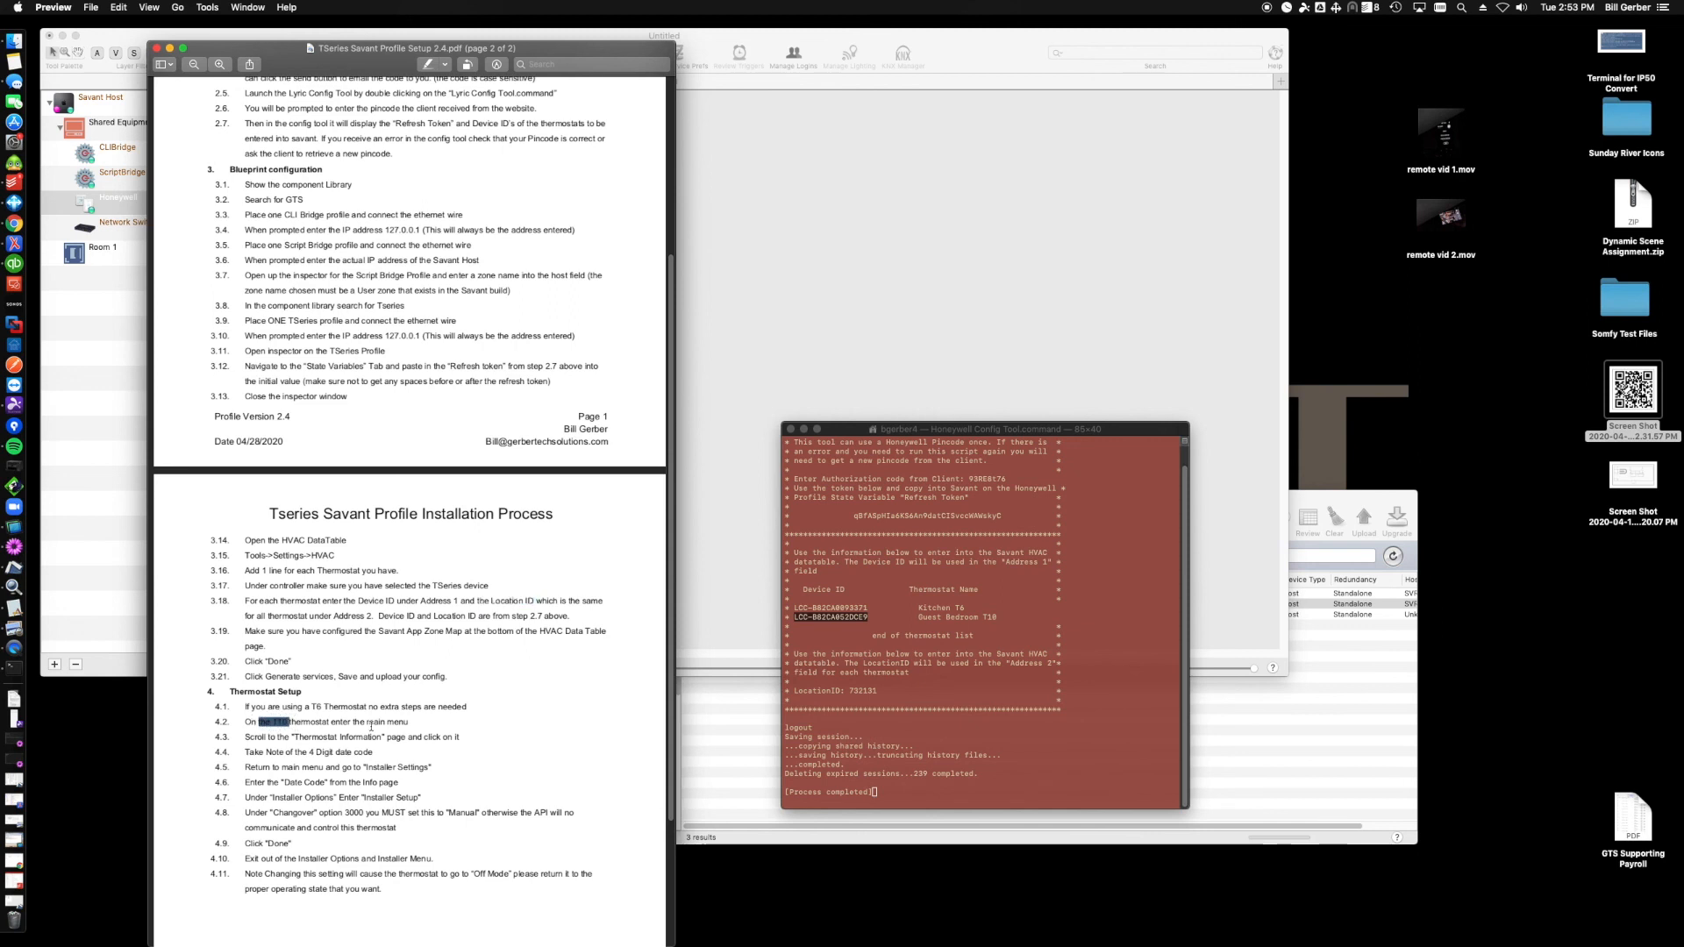
{"action": "left_click", "coordinate": [432, 721]}
{"action": "left_click_drag", "start_coordinate": [386, 728], "coordinate": [377, 827]}
{"action": "left_click", "coordinate": [442, 791]}
{"action": "left_click", "coordinate": [714, 491]}
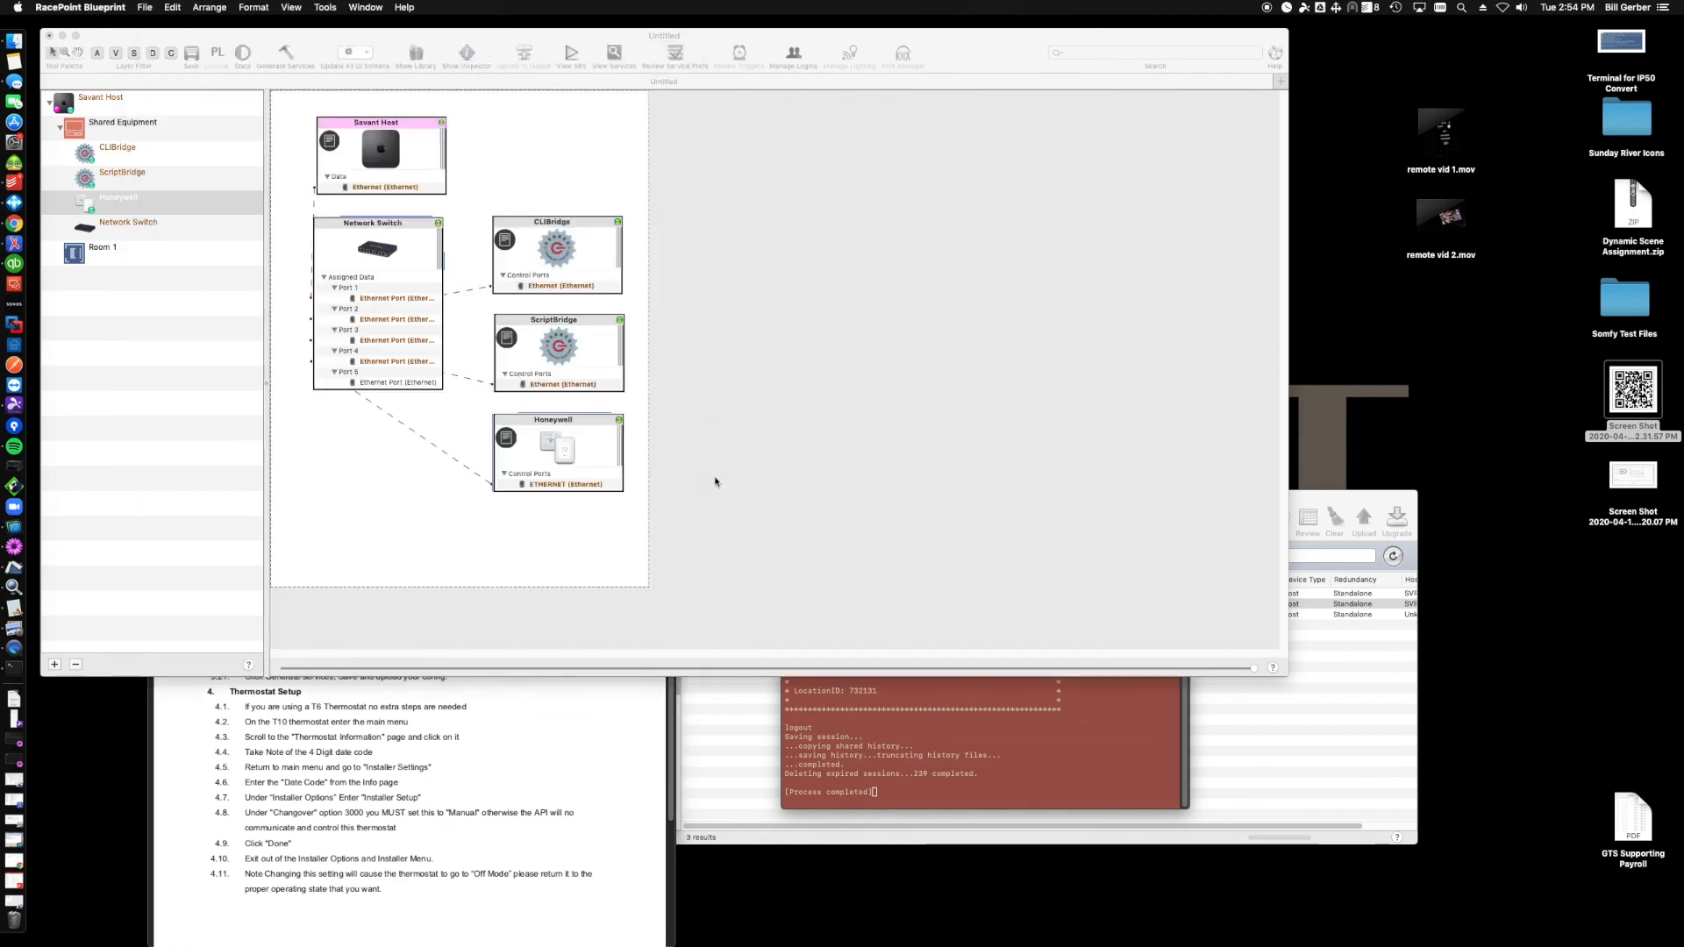